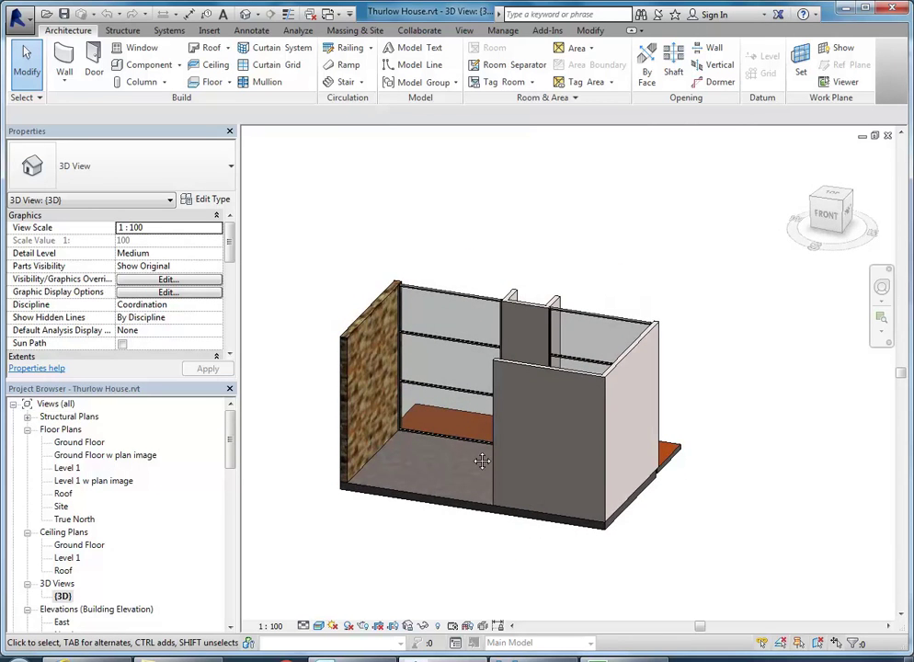
Open the Ground Floor w plan image floor plan and bring the front of the house into view.
scroll(469, 453, "up", 2)
double_click(95, 457)
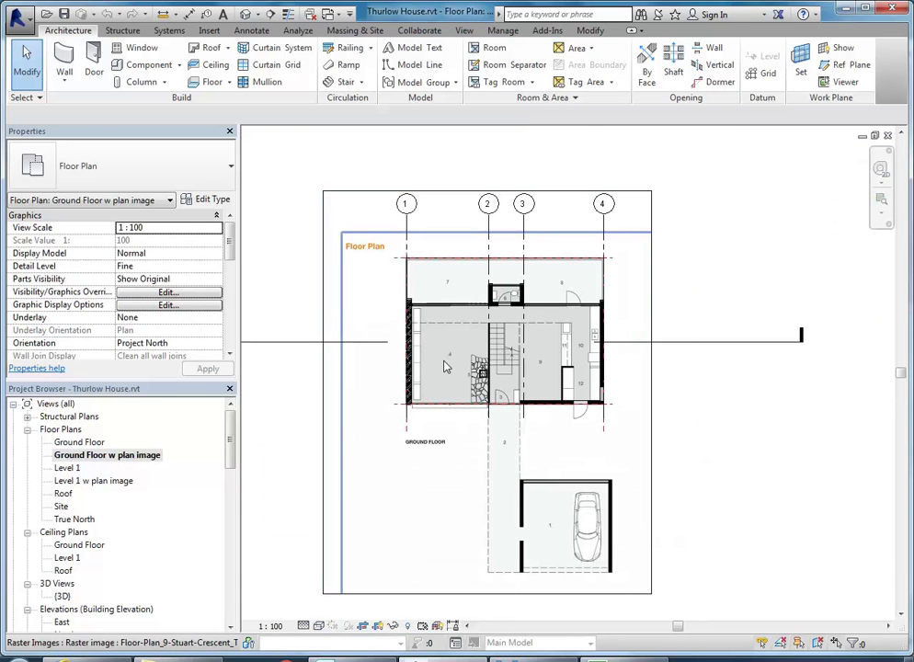
scroll(394, 351, "up", 3)
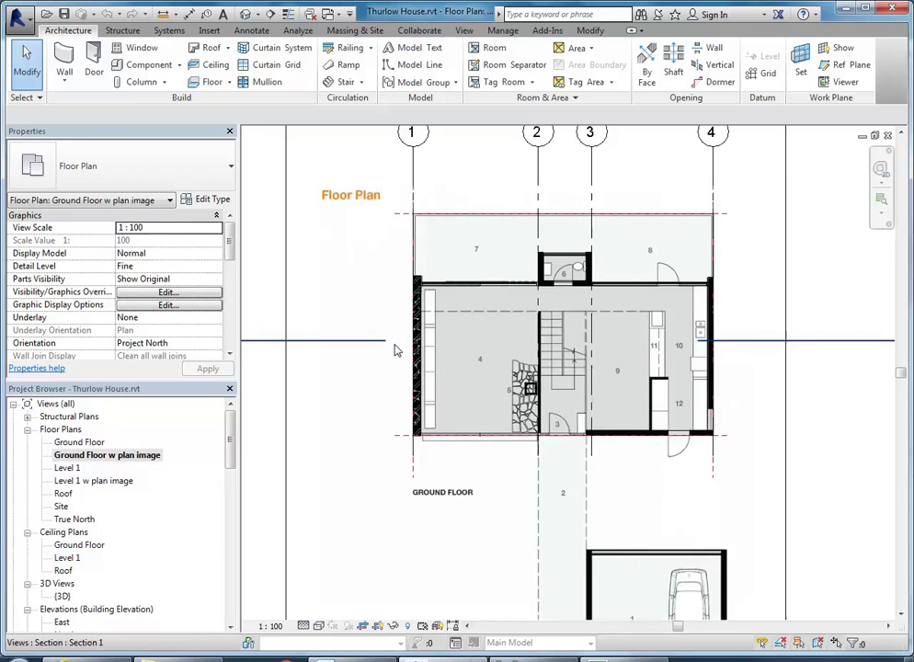
scroll(373, 383, "up", 2)
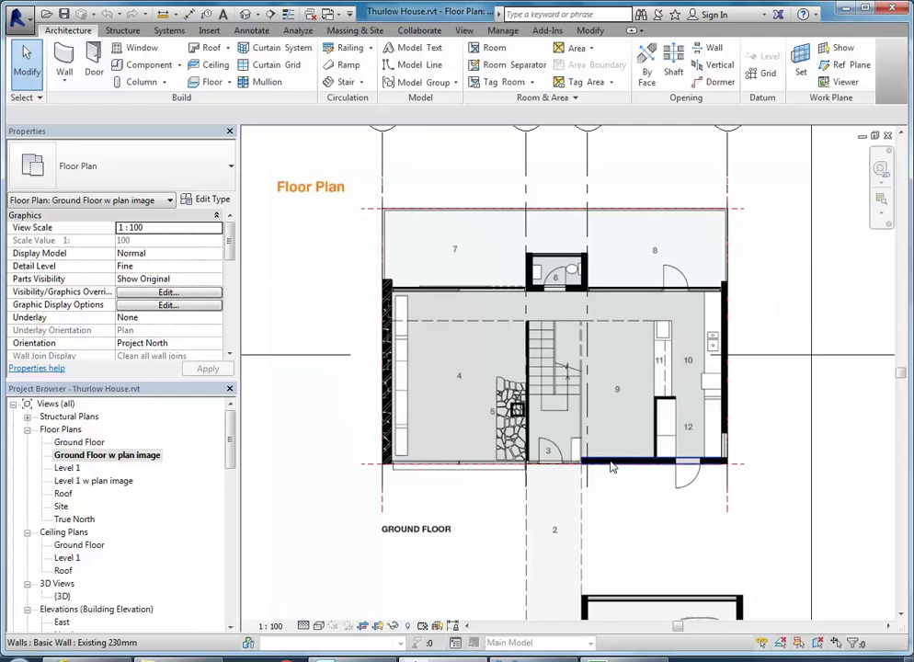
scroll(606, 465, "down", 4)
middle_click_drag(606, 465, 607, 370)
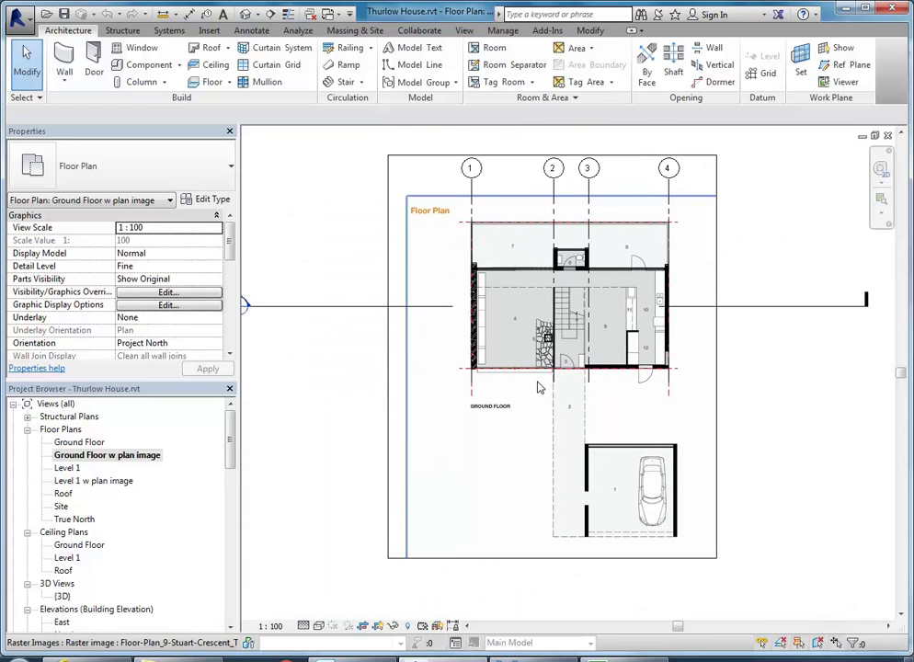
scroll(587, 431, "up", 2)
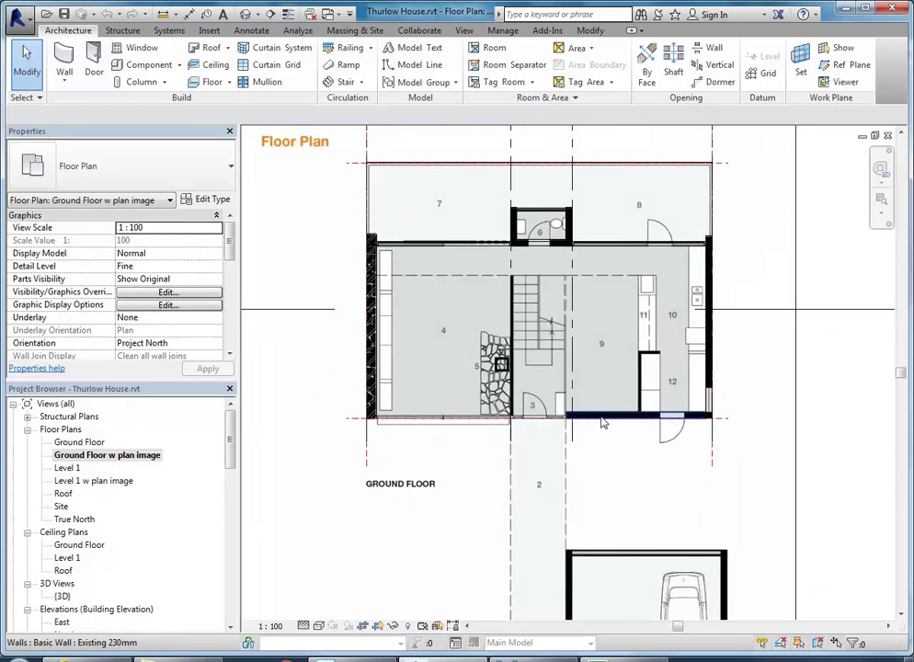
Inspect the properties of the front Existing 230mm wall between grids 3 and 4.
left_click(602, 421)
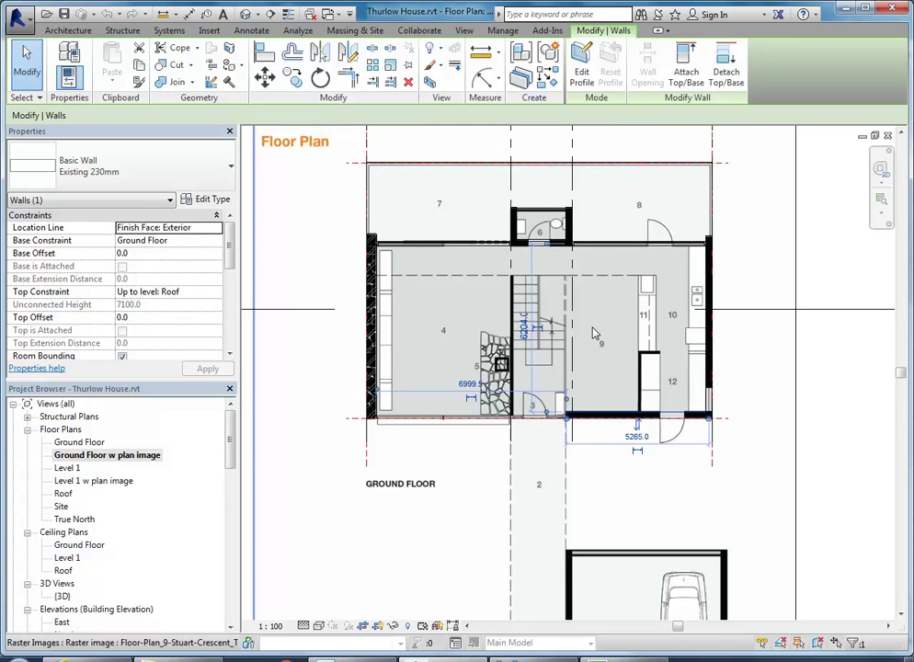
key("Escape")
scroll(527, 398, "up", 1)
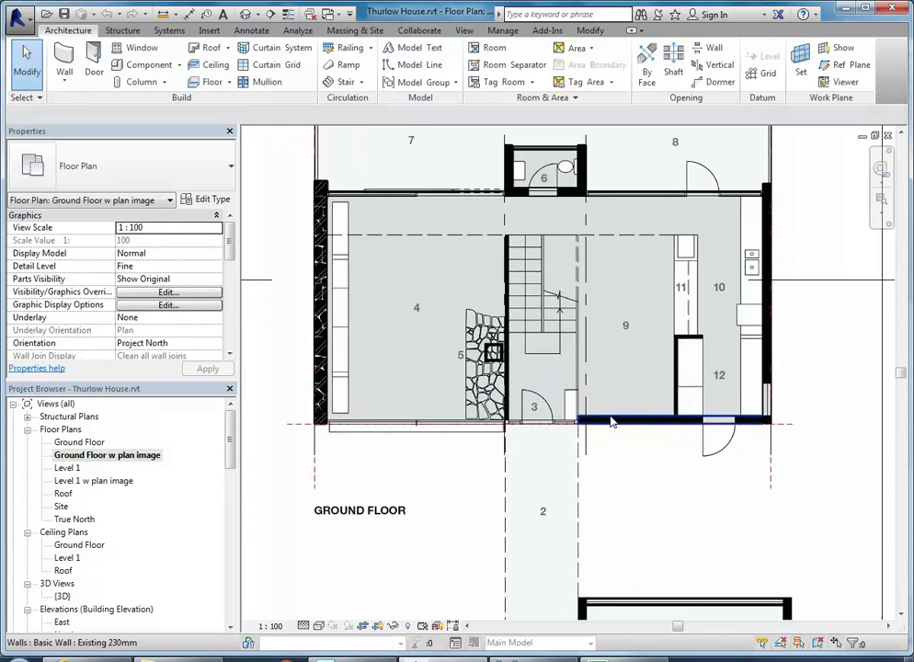
left_click(607, 420)
right_click(626, 346)
left_click(654, 353)
right_click(647, 354)
left_click(705, 61)
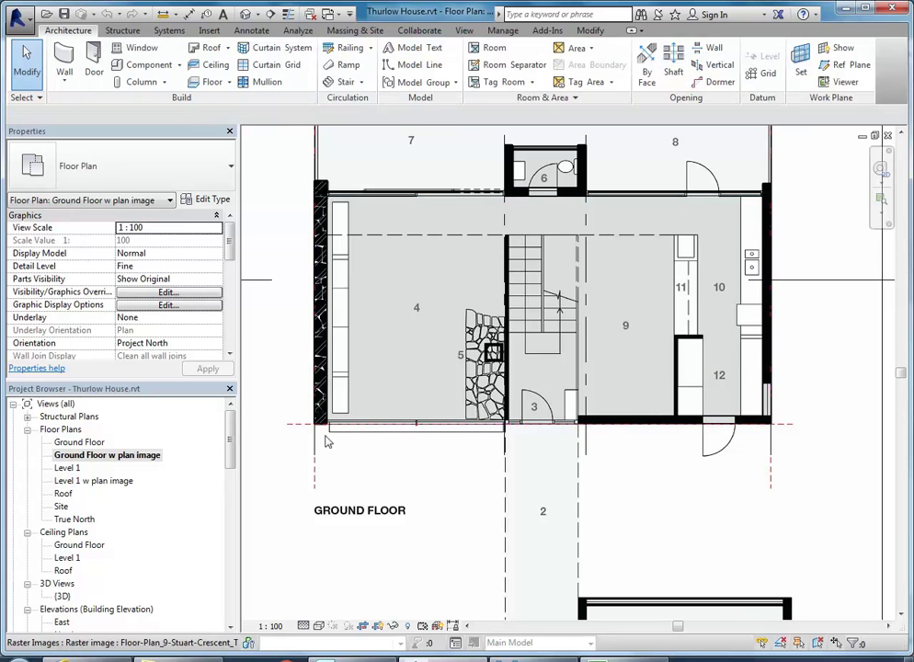
Examine grid 1 and the reference plane running along the outer face of the 350 mm sandstone wall.
middle_click_drag(346, 412, 421, 464)
scroll(414, 441, "down", 1)
middle_click_drag(395, 275, 388, 373)
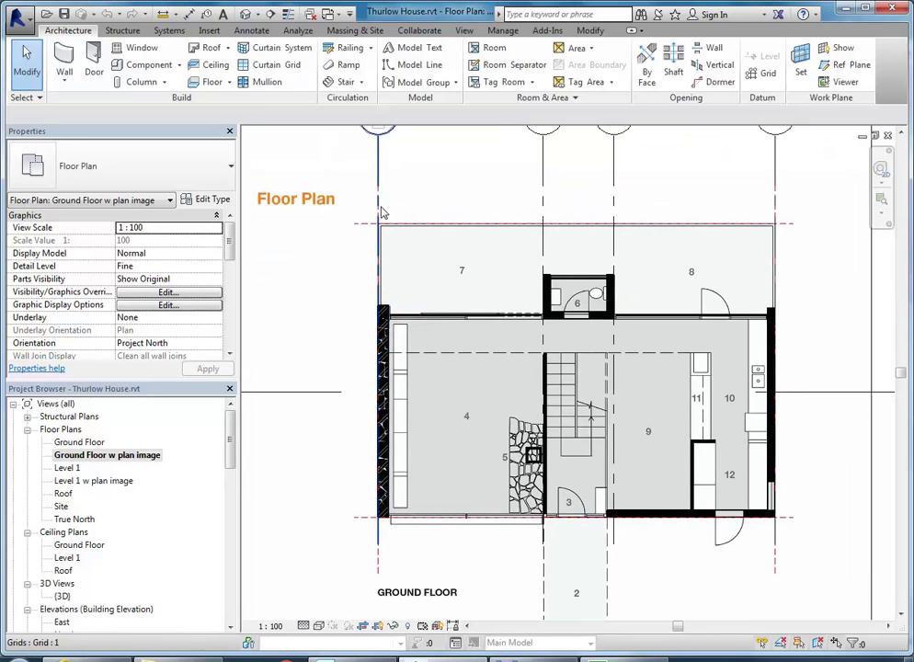
middle_click_drag(390, 216, 422, 220)
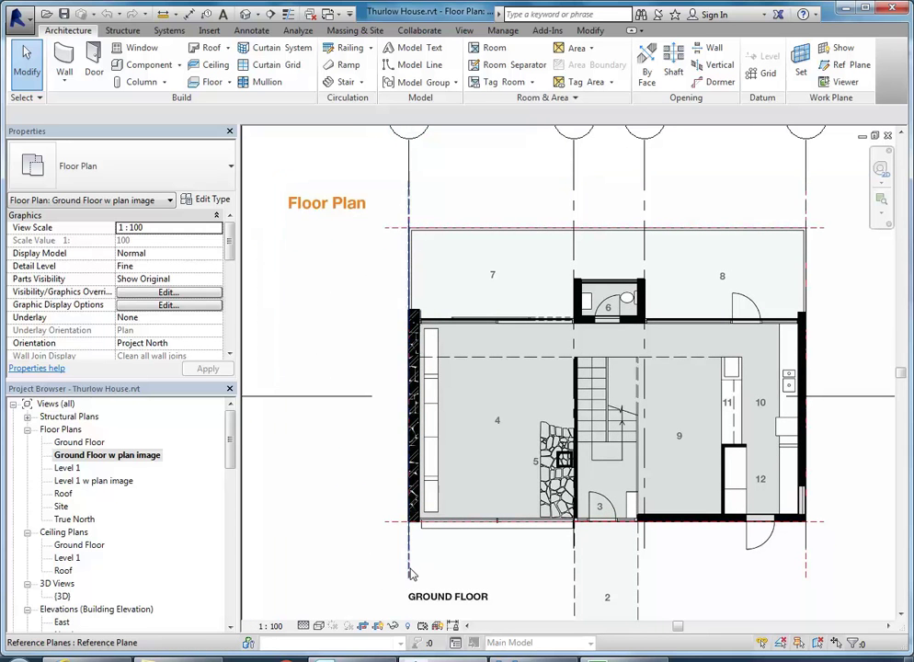
left_click(411, 200)
scroll(395, 241, "down", 2)
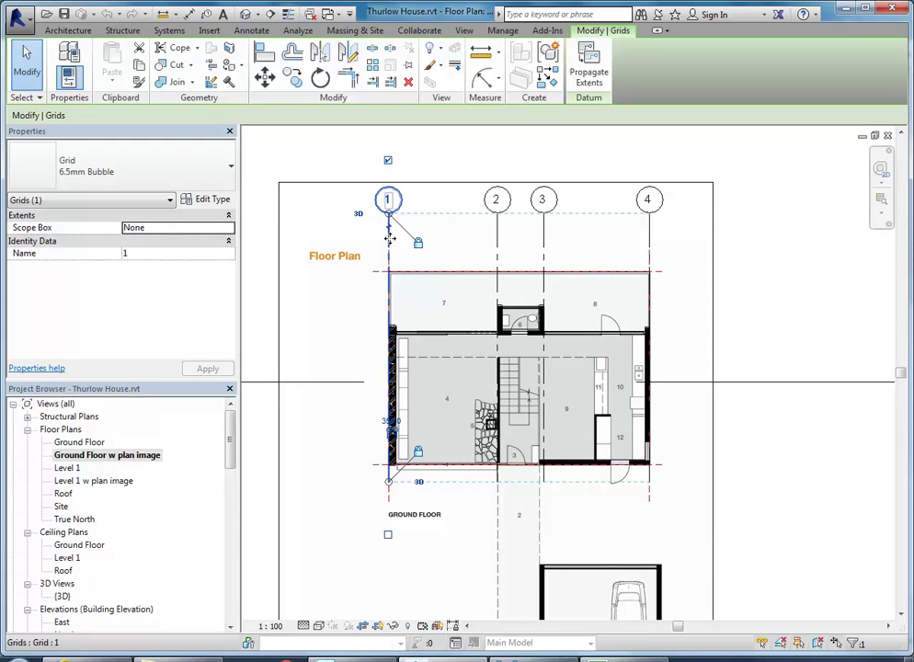
left_click(390, 500)
scroll(386, 492, "up", 4)
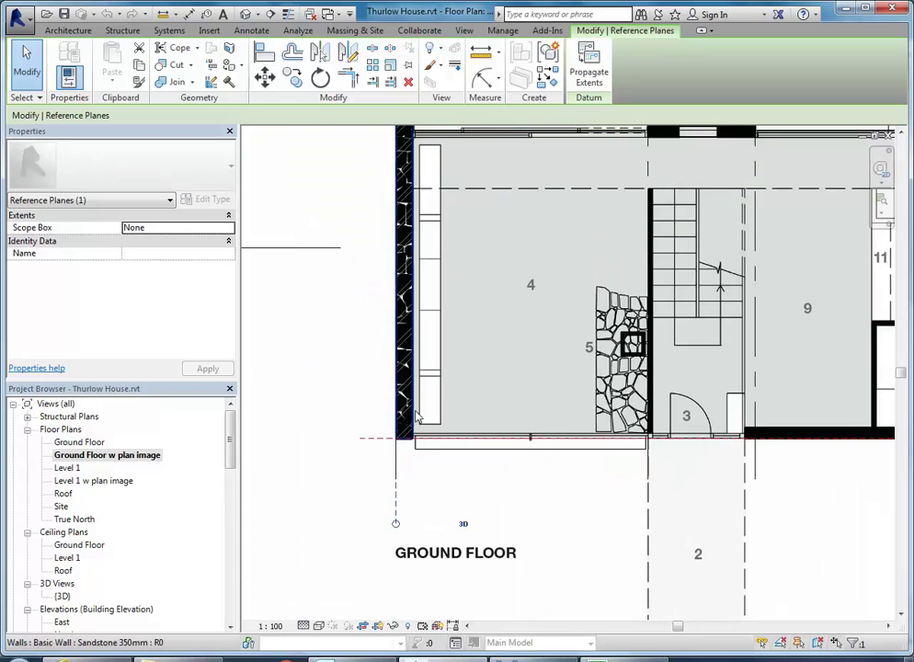
Align the vertical reference plane at grid 1 with the inner face of the sandstone wall.
scroll(412, 411, "down", 2)
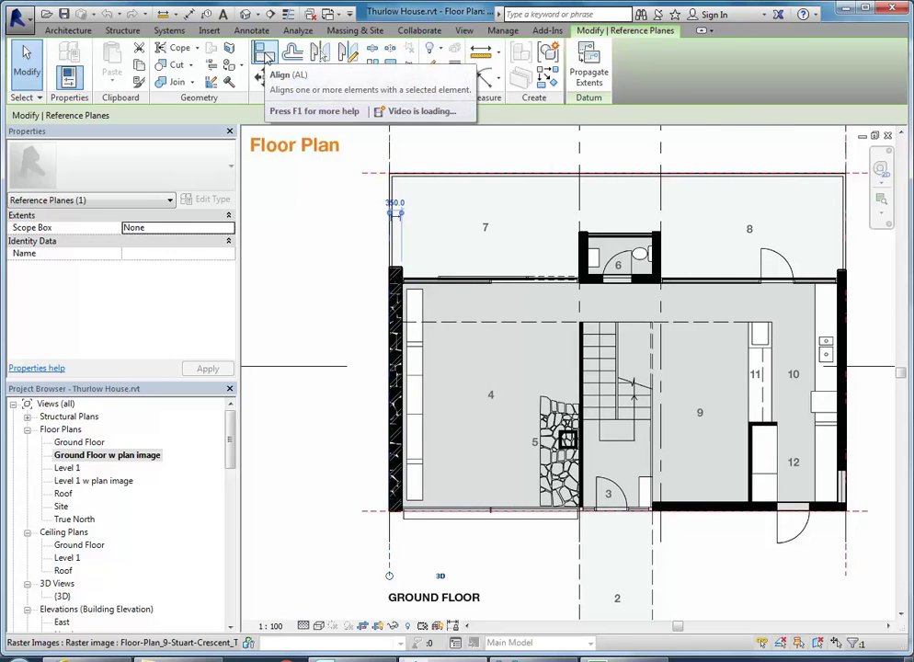
left_click(264, 56)
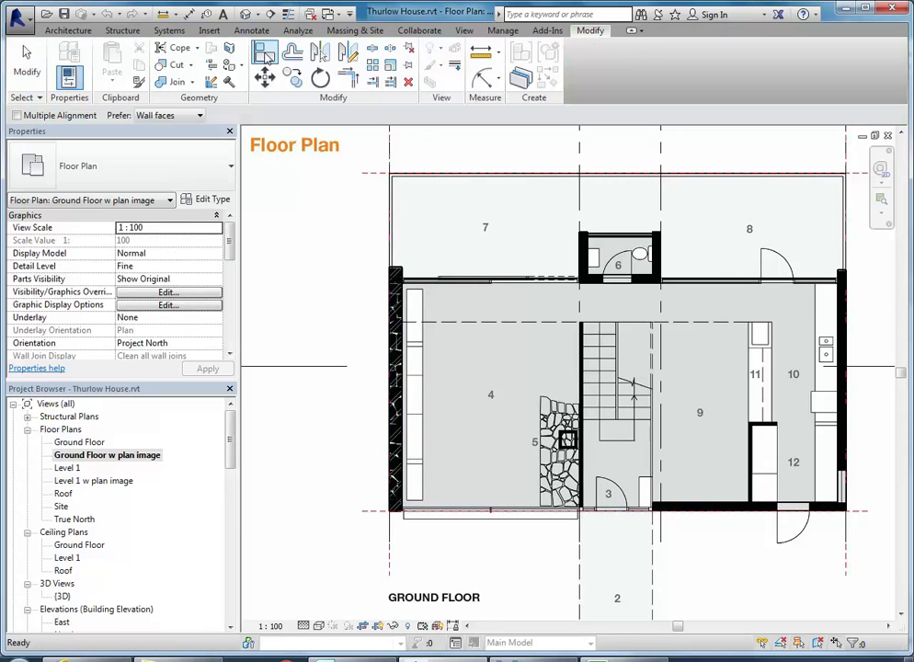
left_click(402, 409)
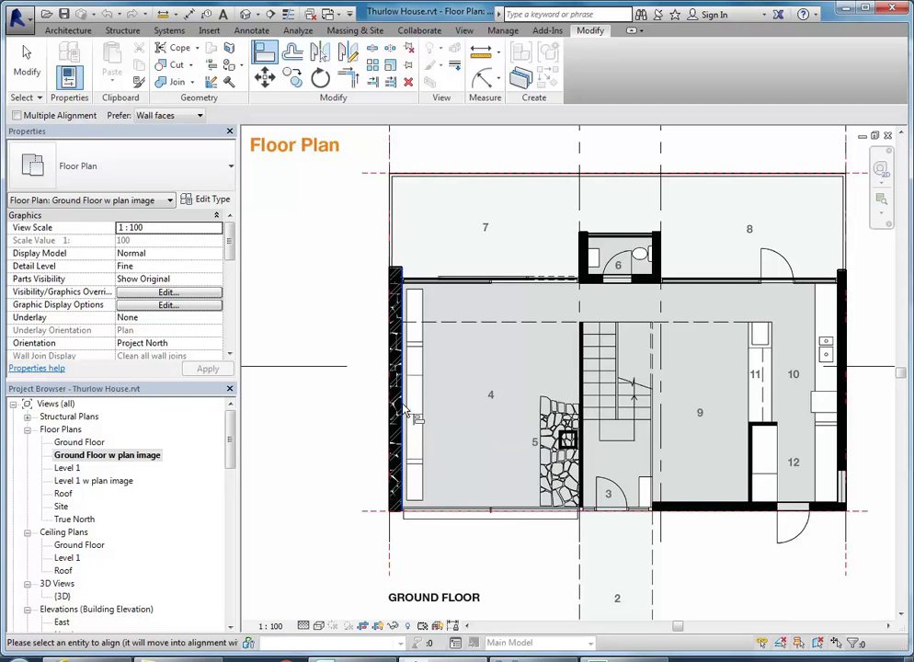
left_click(393, 571)
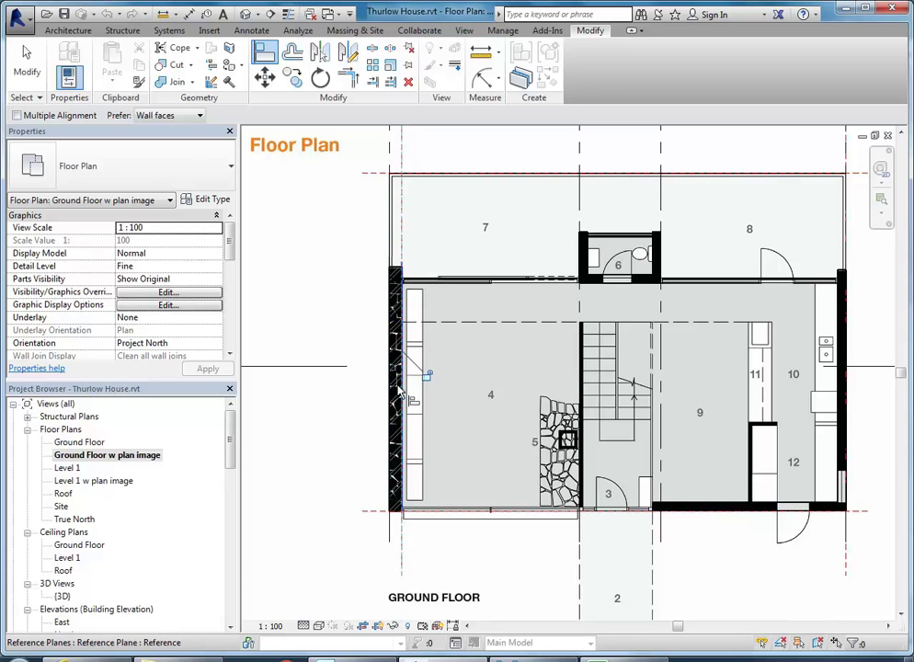
Align the vertical reference plane at grid 4 with the inner face of the Existing 230mm side wall.
middle_click_drag(632, 449, 487, 477)
scroll(583, 447, "down", 1)
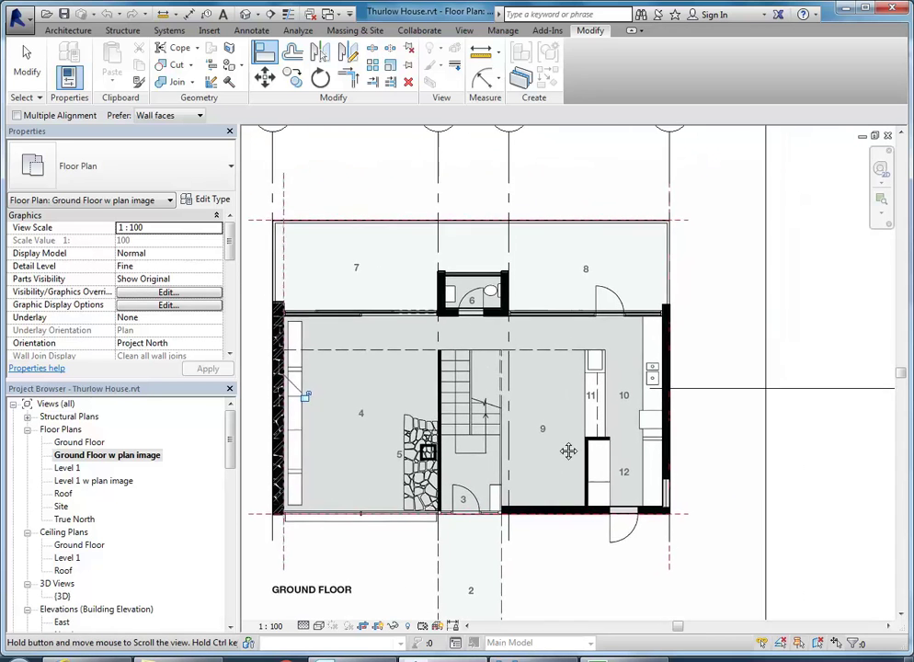
scroll(625, 345, "down", 1)
scroll(644, 372, "up", 5)
middle_click_drag(646, 448, 583, 363)
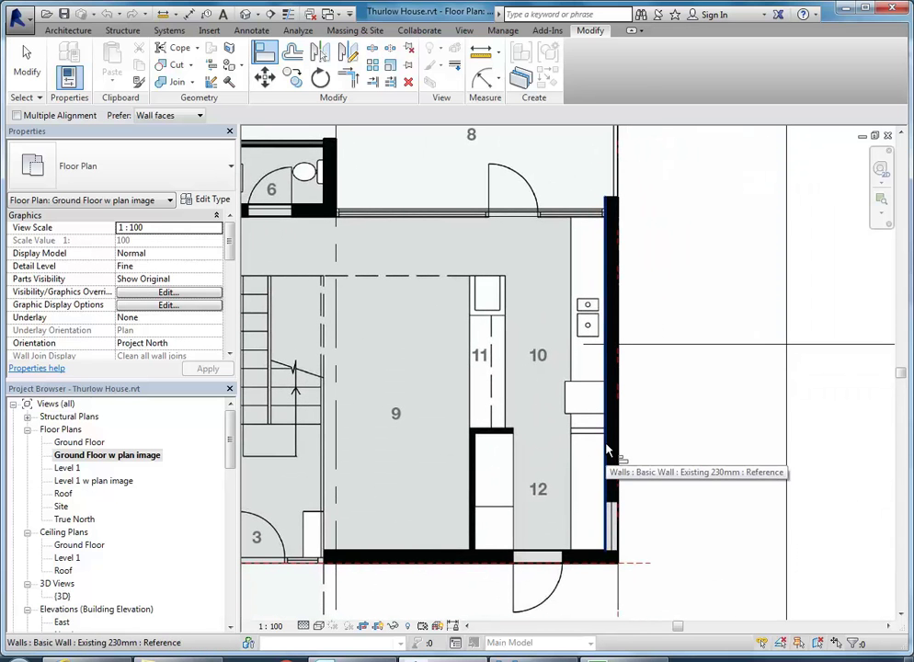
left_click(606, 450)
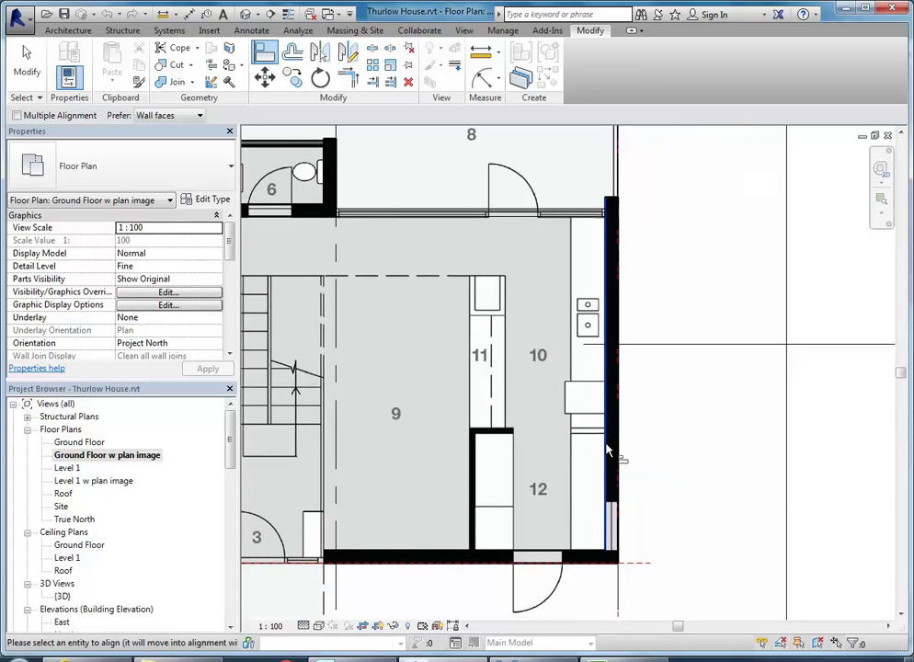
middle_click_drag(546, 464, 540, 408)
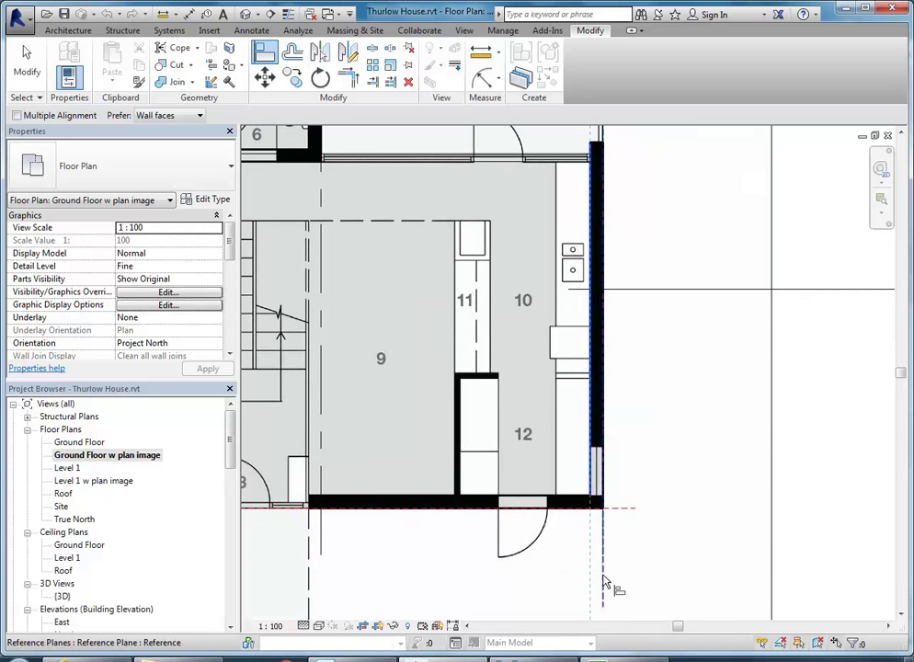
Examine where the front horizontal reference plane meets the sandstone wall's end and the front wall's outer face.
scroll(534, 400, "down", 2)
middle_click_drag(534, 400, 665, 425)
scroll(602, 343, "down", 1)
middle_click_drag(597, 342, 592, 340)
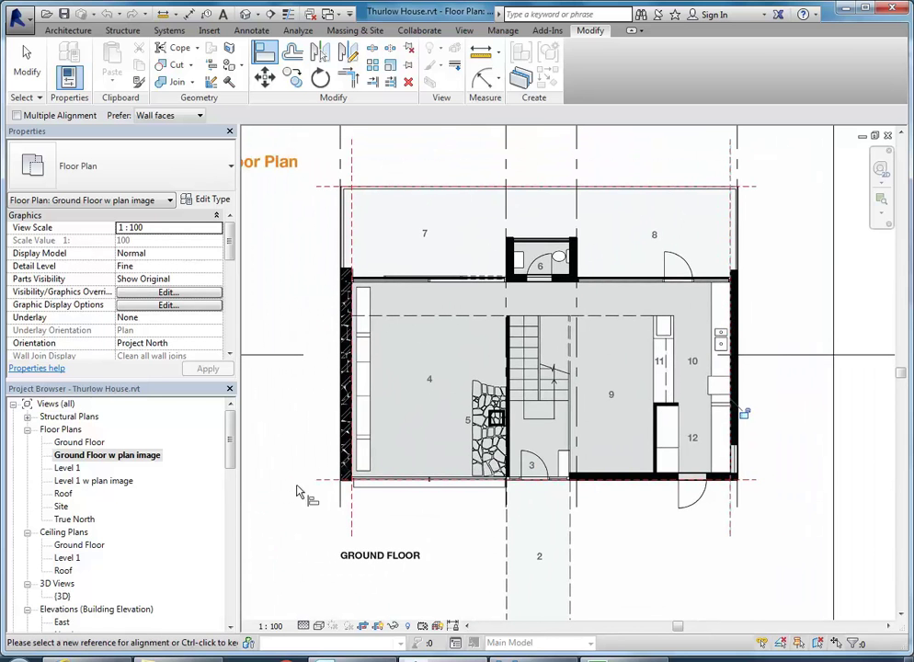
scroll(304, 492, "up", 3)
scroll(367, 488, "down", 3)
middle_click_drag(367, 487, 383, 458)
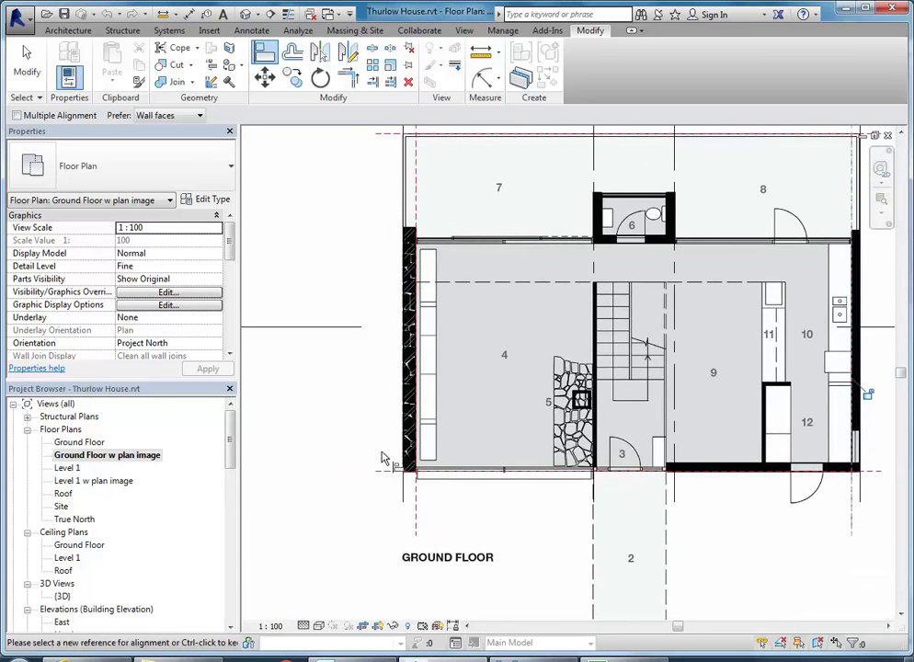
scroll(383, 458, "up", 5)
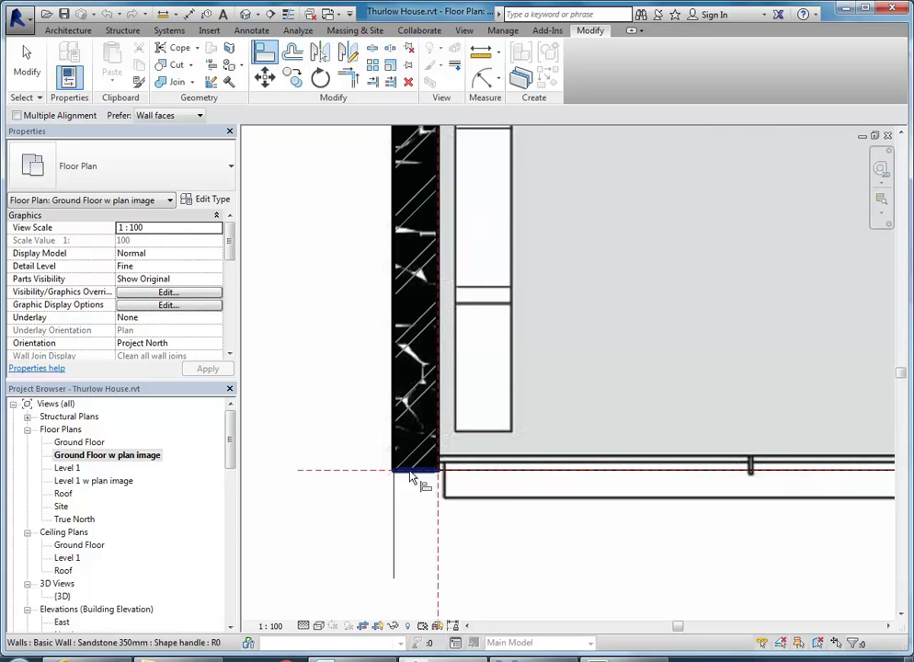
scroll(409, 478, "down", 4)
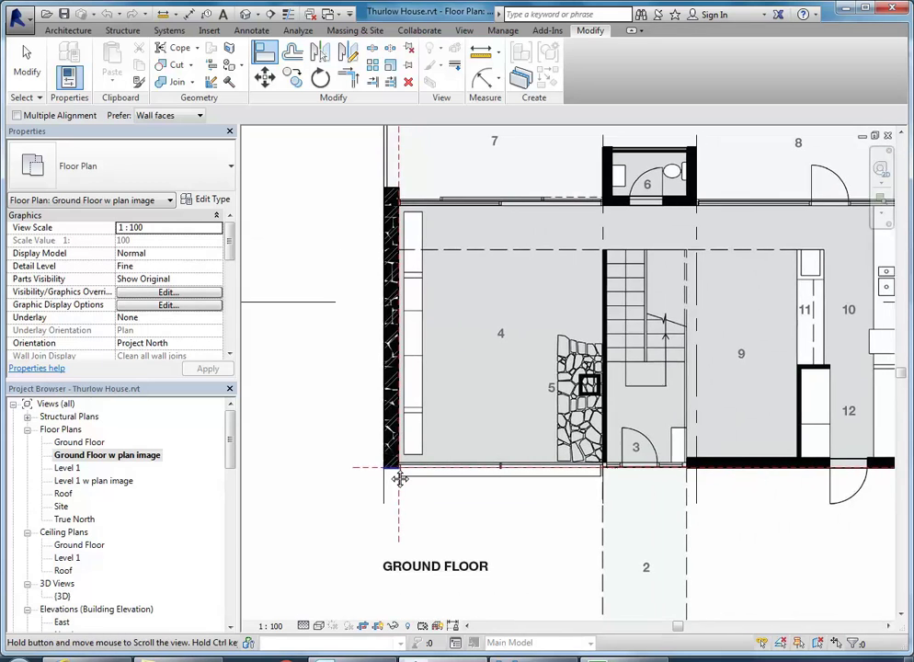
middle_click_drag(527, 479, 634, 477)
scroll(573, 465, "up", 5)
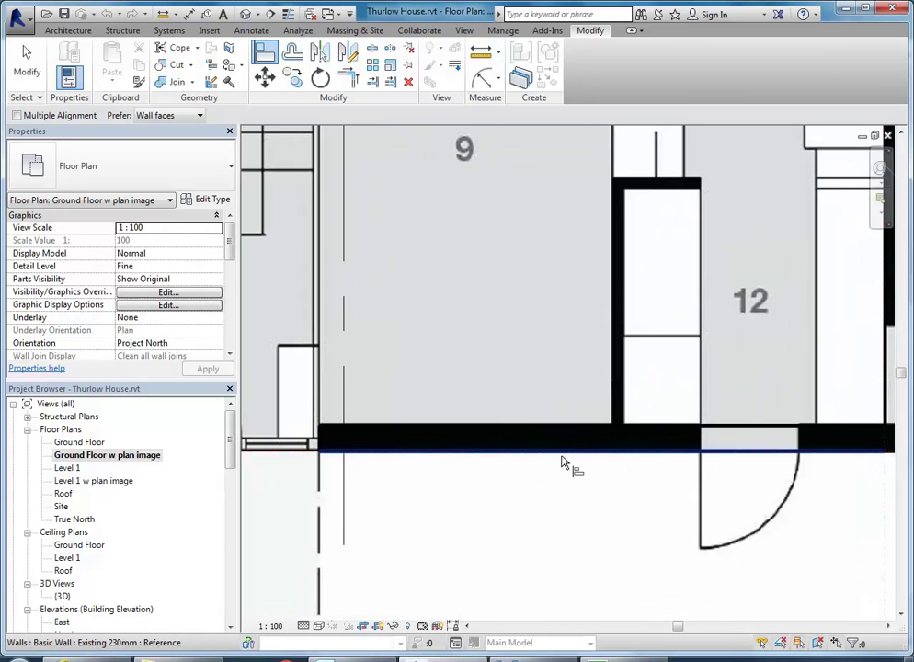
scroll(415, 458, "down", 3)
middle_click_drag(465, 463, 612, 479)
scroll(612, 479, "up", 2)
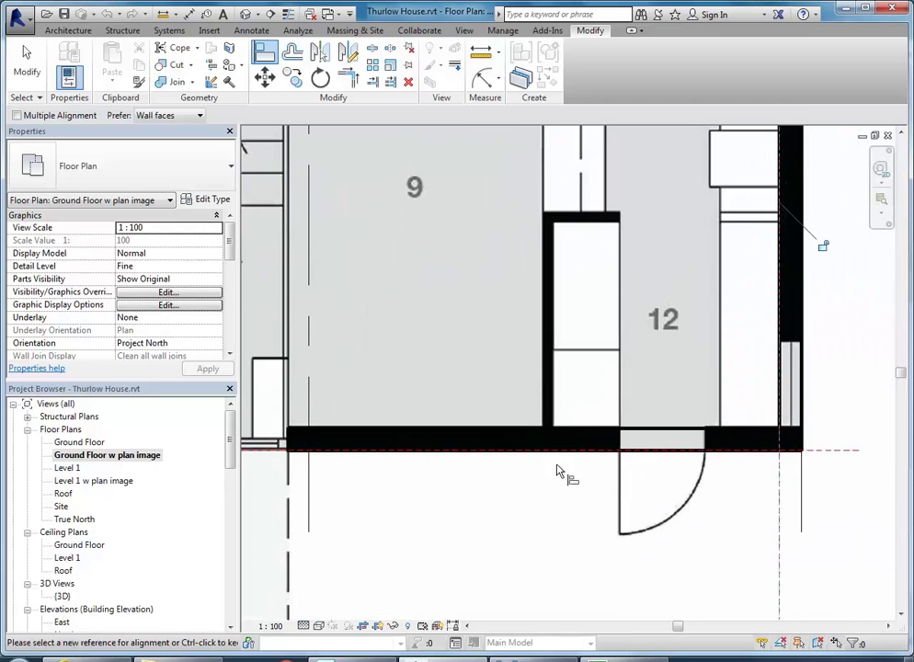
Align the front horizontal reference plane with the inner face of the front Existing 230mm wall and leave Align.
left_click(484, 435)
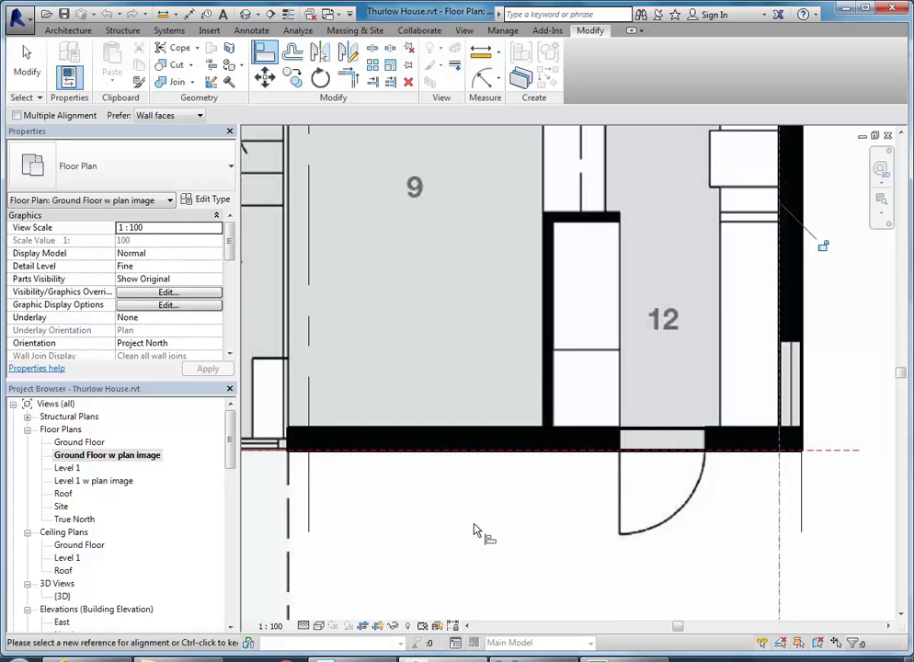
middle_click_drag(493, 523, 433, 494)
scroll(622, 481, "up", 3)
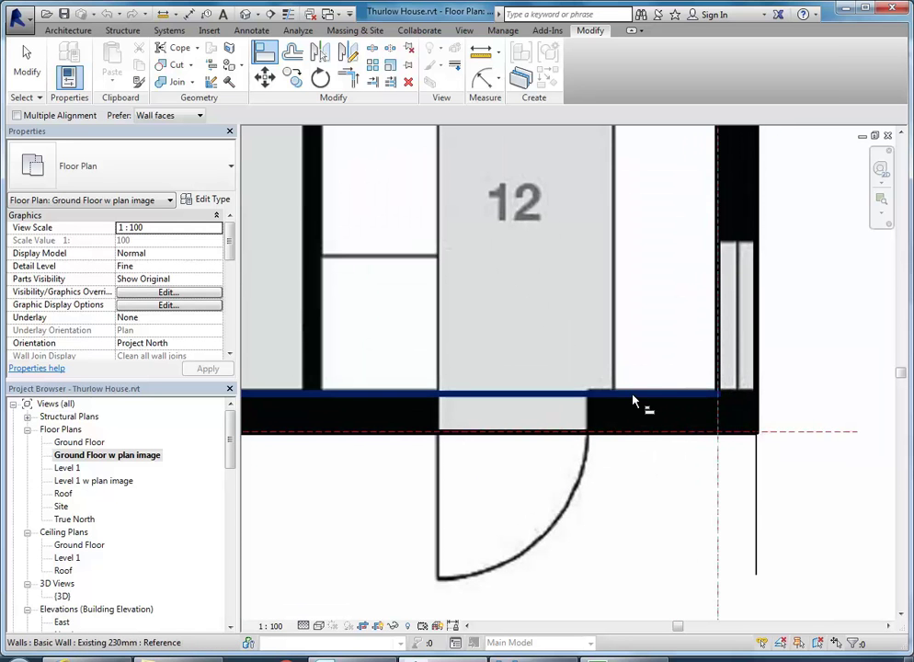
left_click(641, 400)
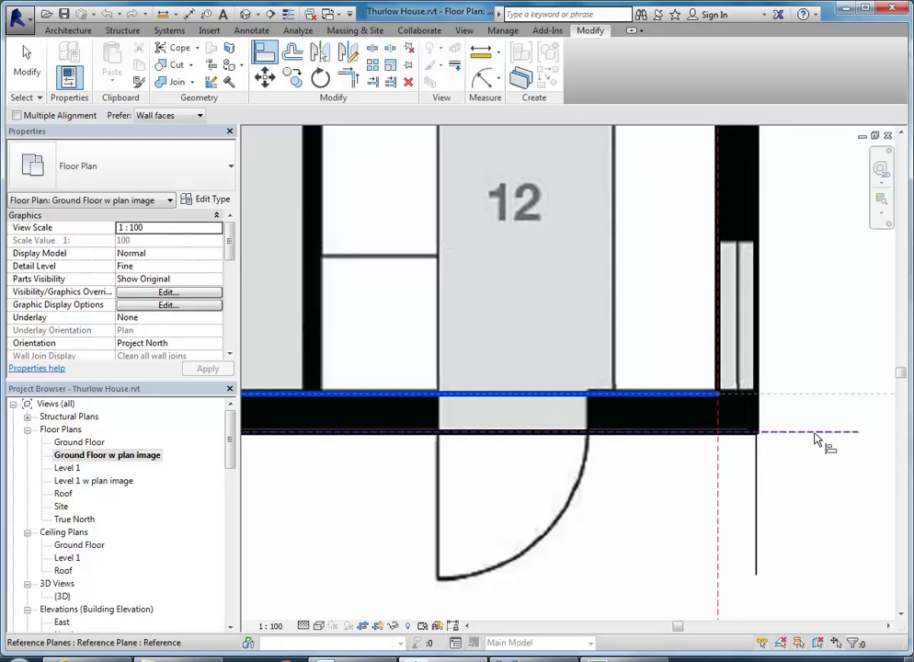
scroll(473, 393, "down", 5)
middle_click_drag(473, 395, 556, 461)
scroll(514, 428, "up", 2)
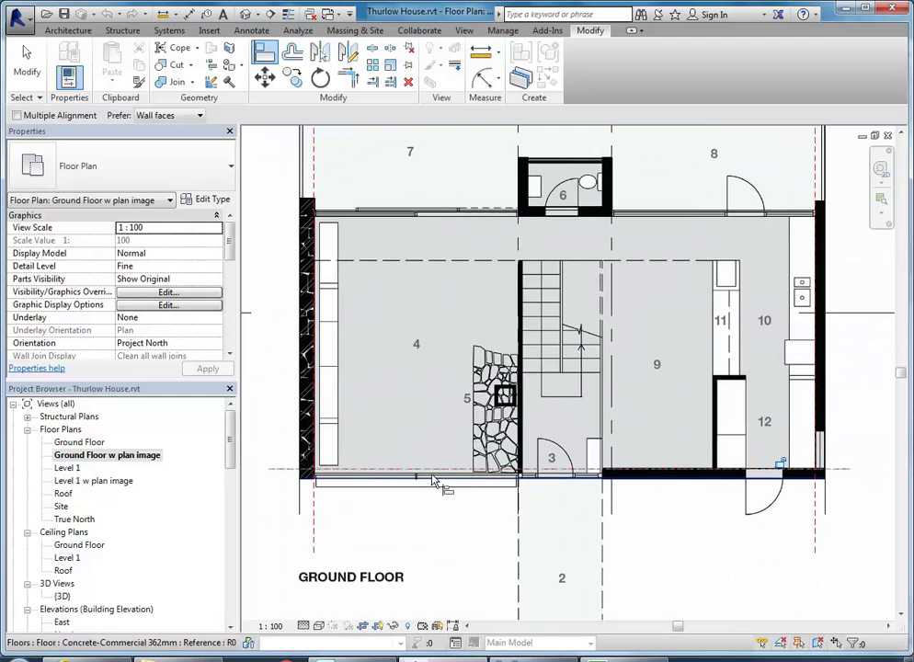
right_click(420, 296)
left_click(450, 305)
Open the Ground Floor plan without the image and bring the whole house and its grids into view.
scroll(437, 404, "down", 1)
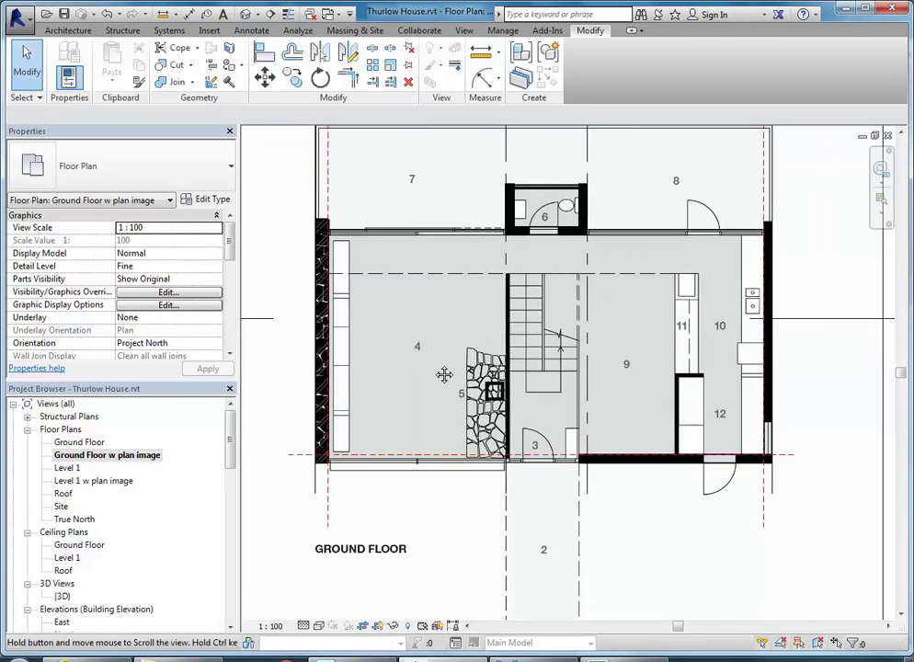
middle_click_drag(422, 409, 434, 418)
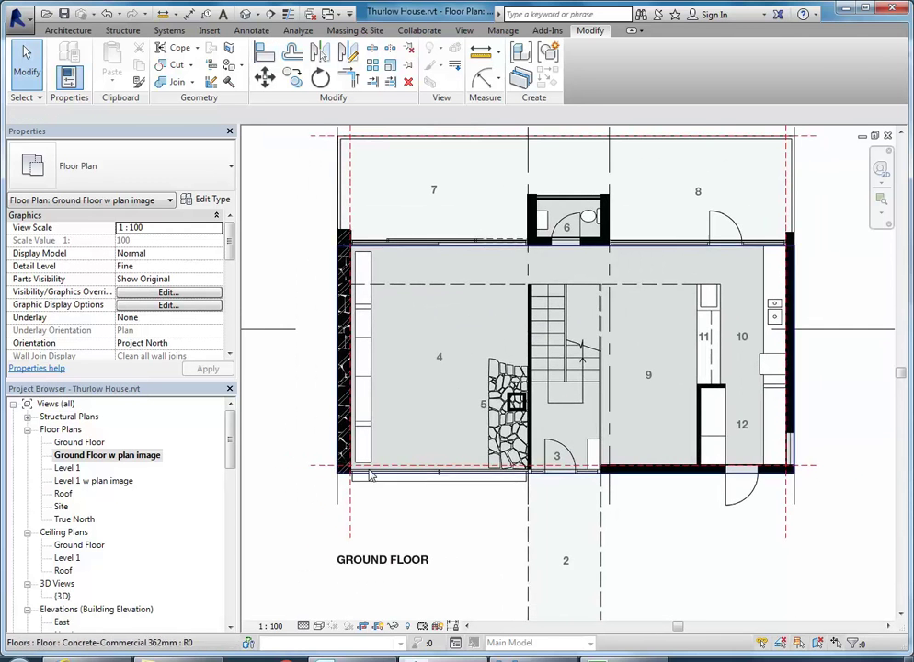
double_click(74, 443)
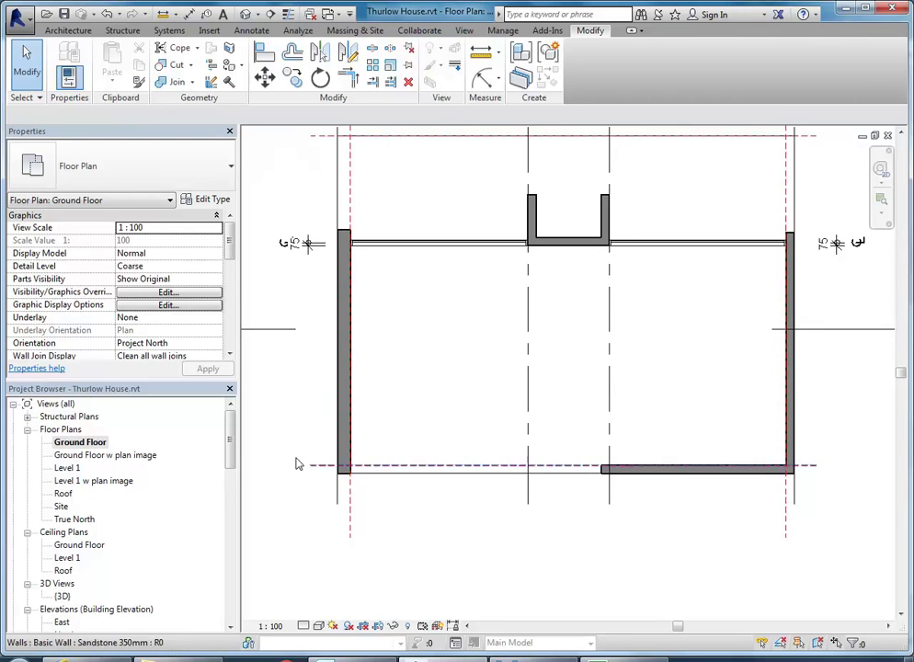
scroll(396, 499, "down", 1)
middle_click_drag(408, 378, 413, 430)
scroll(412, 421, "down", 1)
middle_click_drag(304, 317, 322, 324)
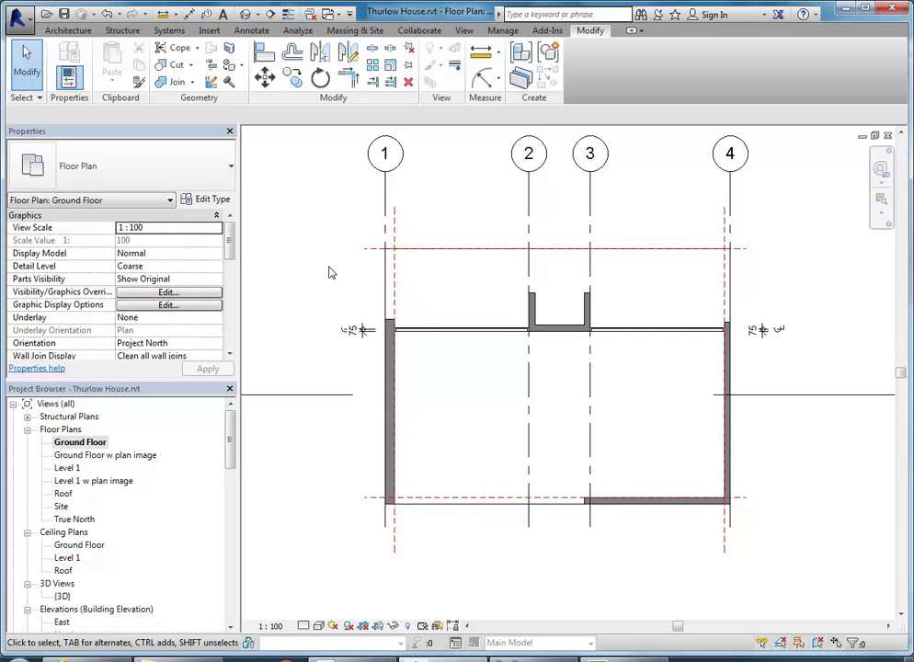
left_click(66, 31)
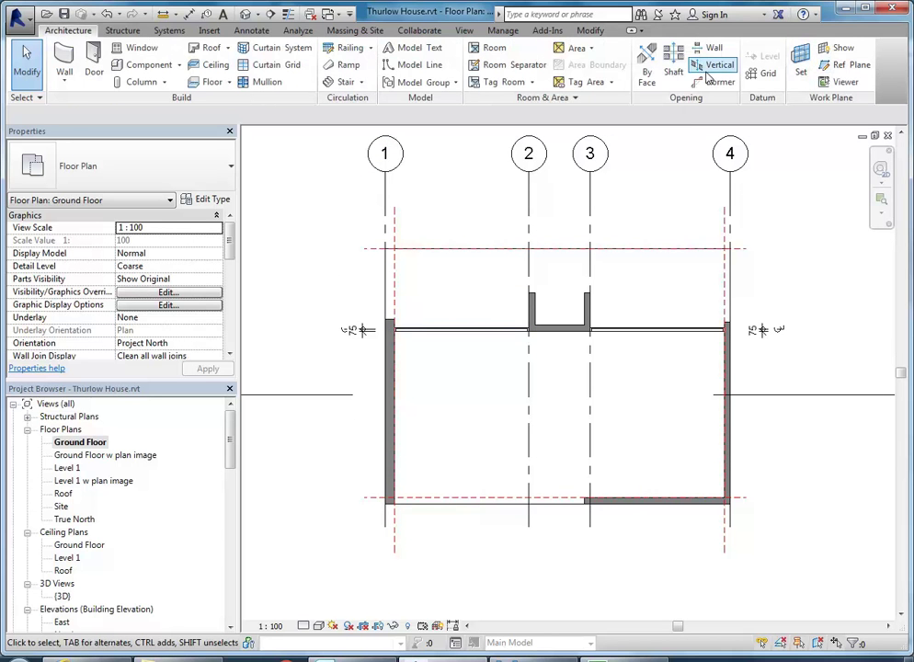
Draw a horizontal grid along the curtain wall's centreline, from the side wall's outer face at grid 4 to beyond grid 1.
left_click(766, 68)
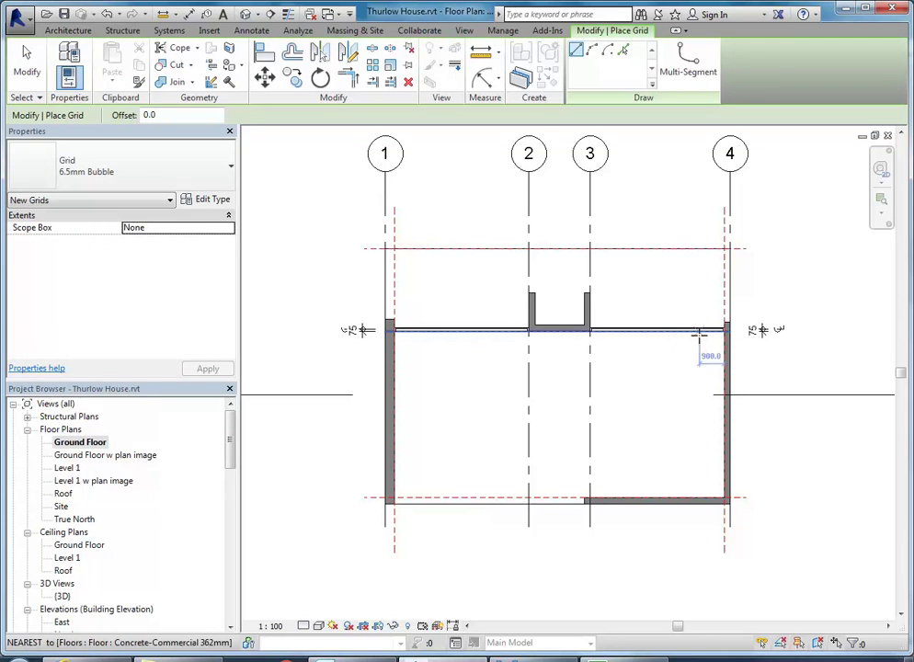
left_click(389, 329)
scroll(715, 328, "up", 4)
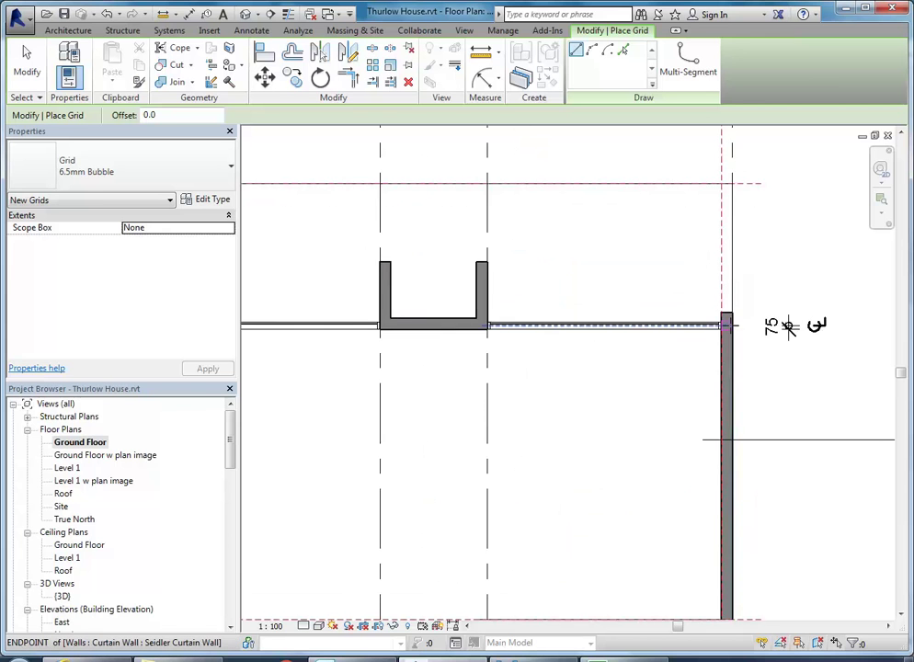
left_click(733, 323)
left_click(734, 323)
scroll(527, 343, "down", 3)
middle_click_drag(527, 343, 732, 347)
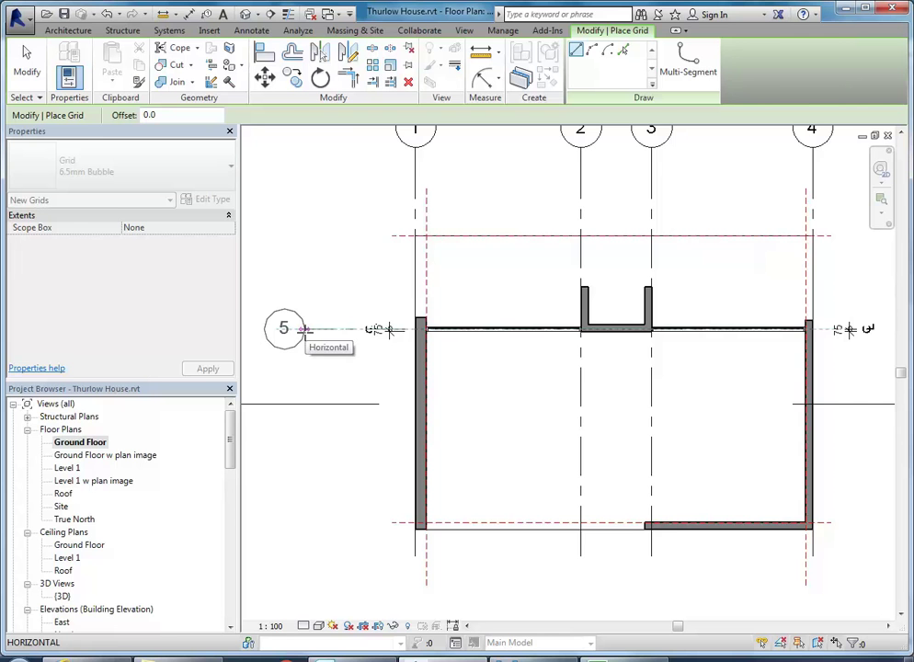
scroll(341, 339, "down", 2)
left_click(320, 327)
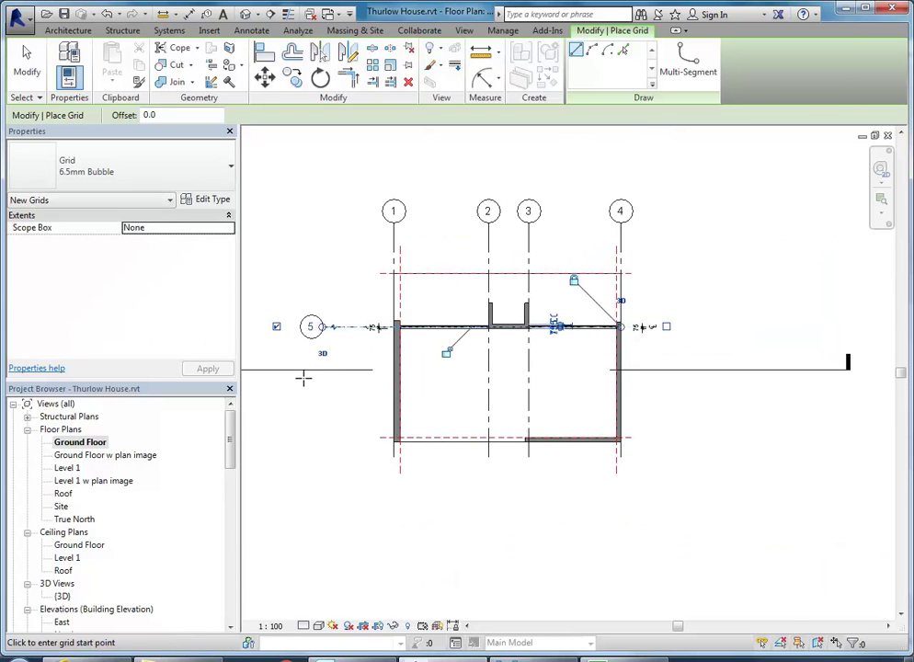
Rename the horizontal grid along the curtain wall as A.
scroll(300, 346, "up", 2)
middle_click_drag(312, 363, 286, 363)
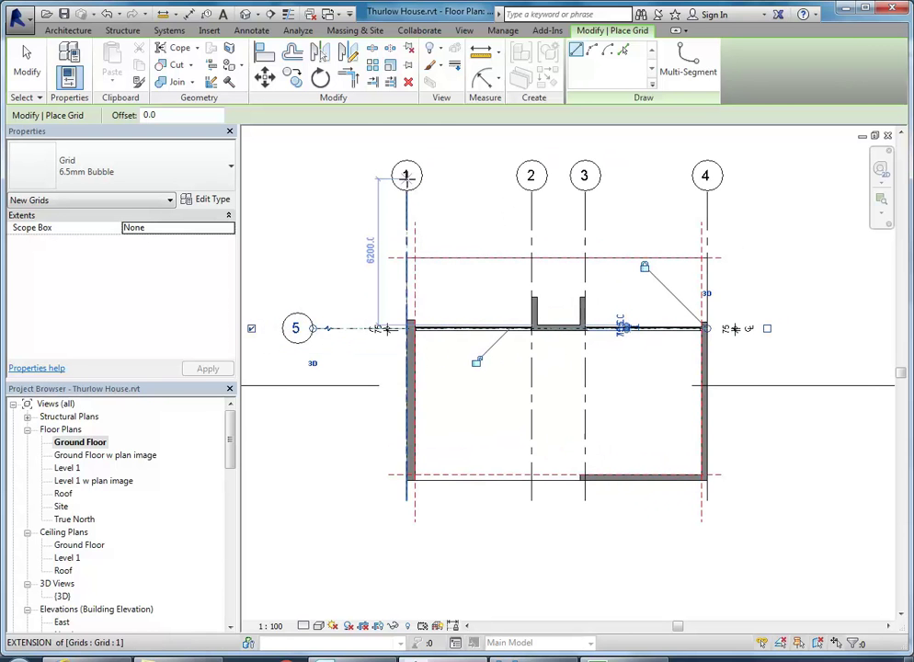
left_click(295, 328)
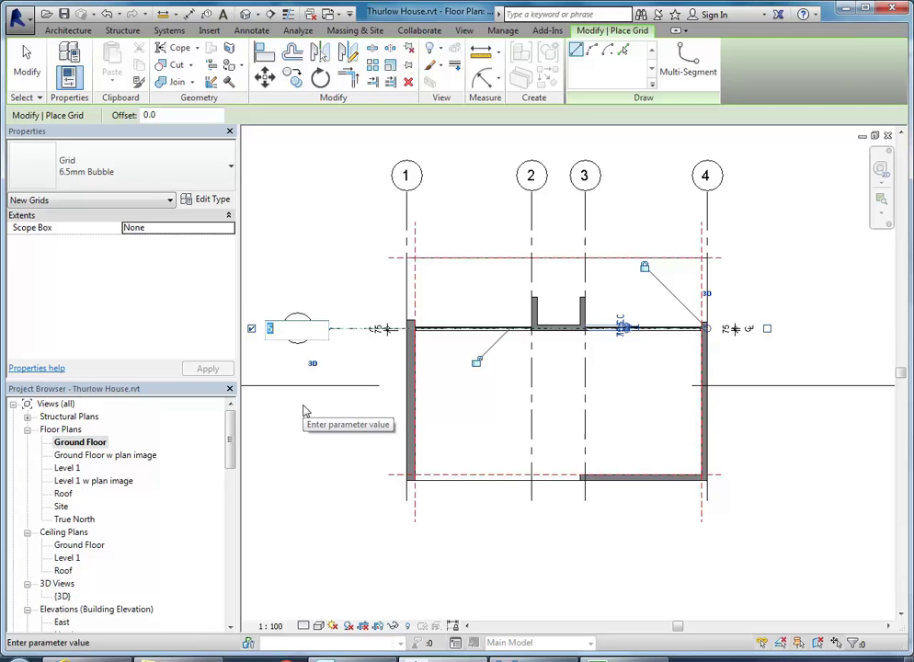
type("A")
key("Return")
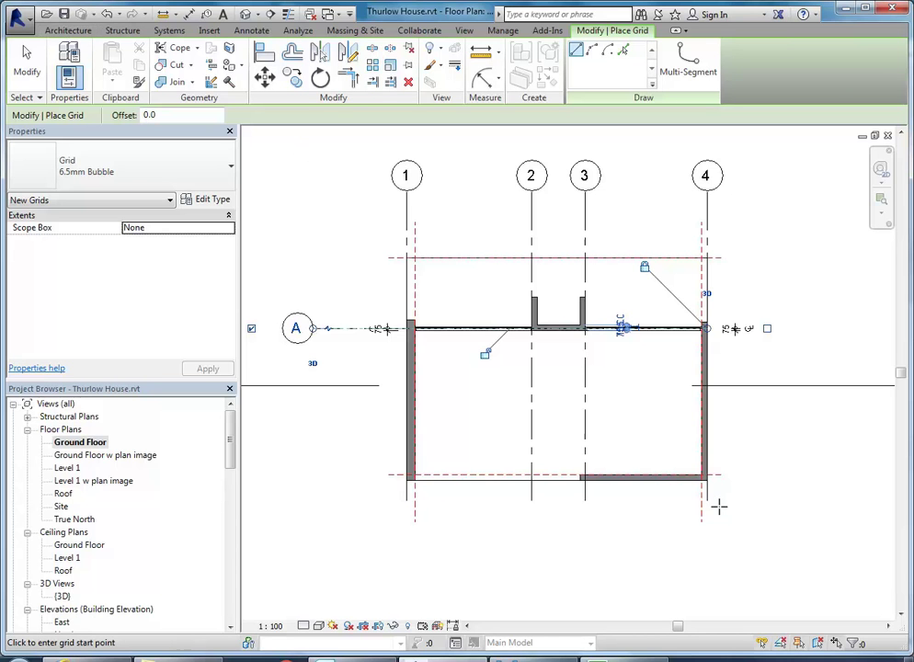
Draw grid B along the front wall's outer face from its corner at grid 4, ending in line with A's bubble, and leave Grid placement.
middle_click_drag(701, 508, 742, 499)
scroll(734, 473, "up", 5)
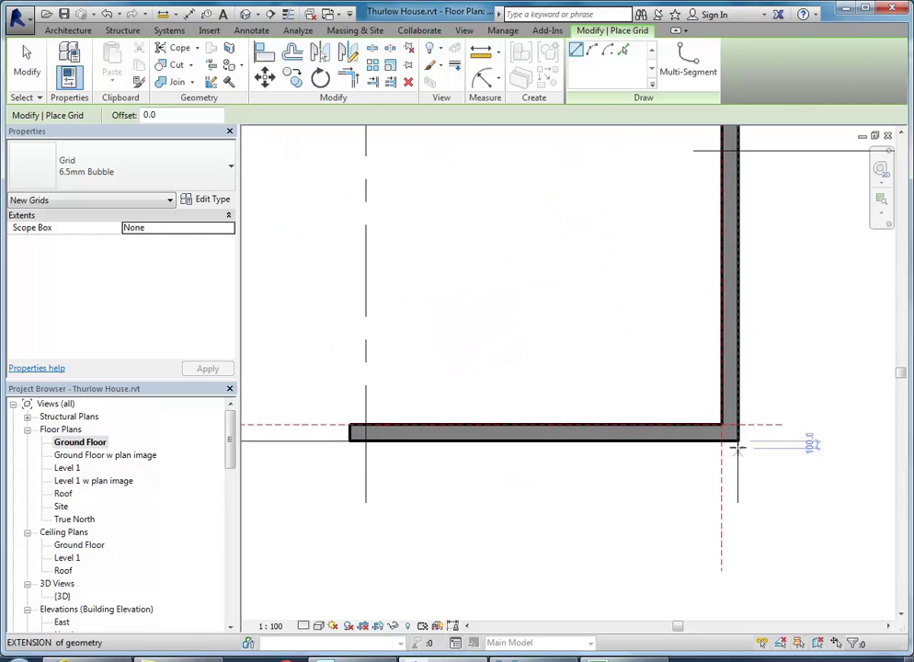
left_click(738, 442)
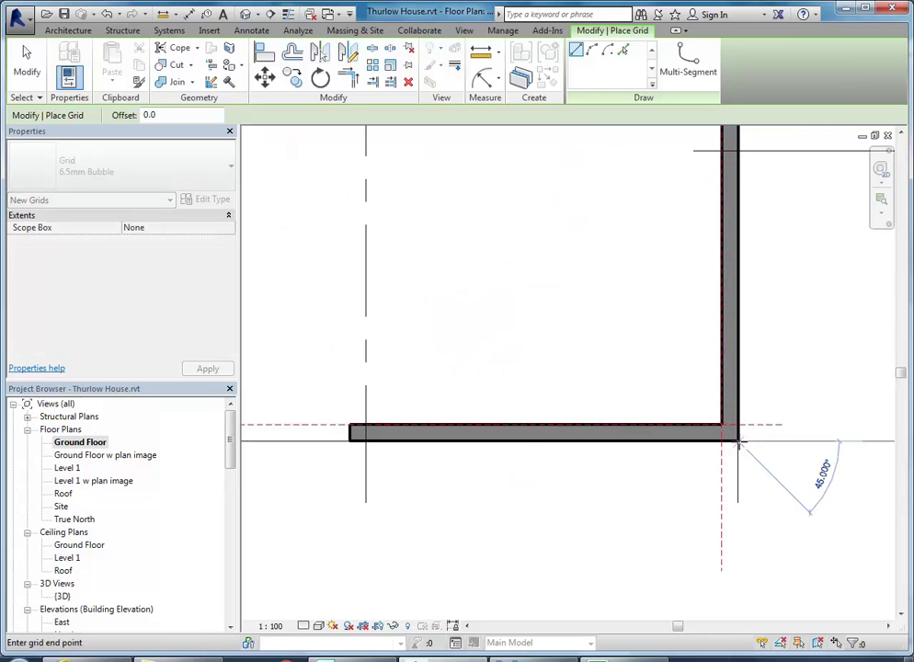
scroll(730, 459, "down", 3)
middle_click_drag(510, 442, 564, 459)
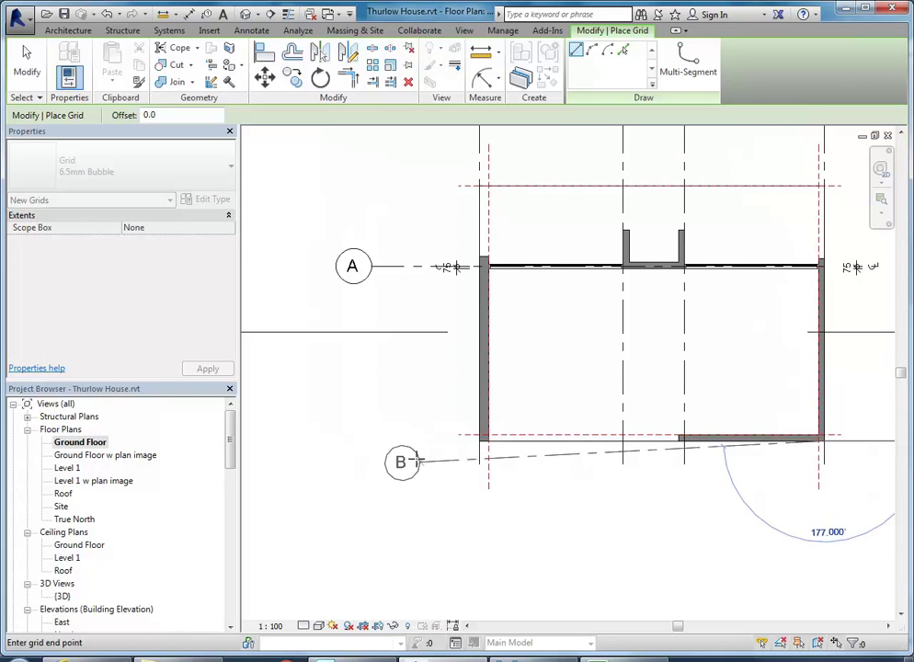
left_click(371, 441)
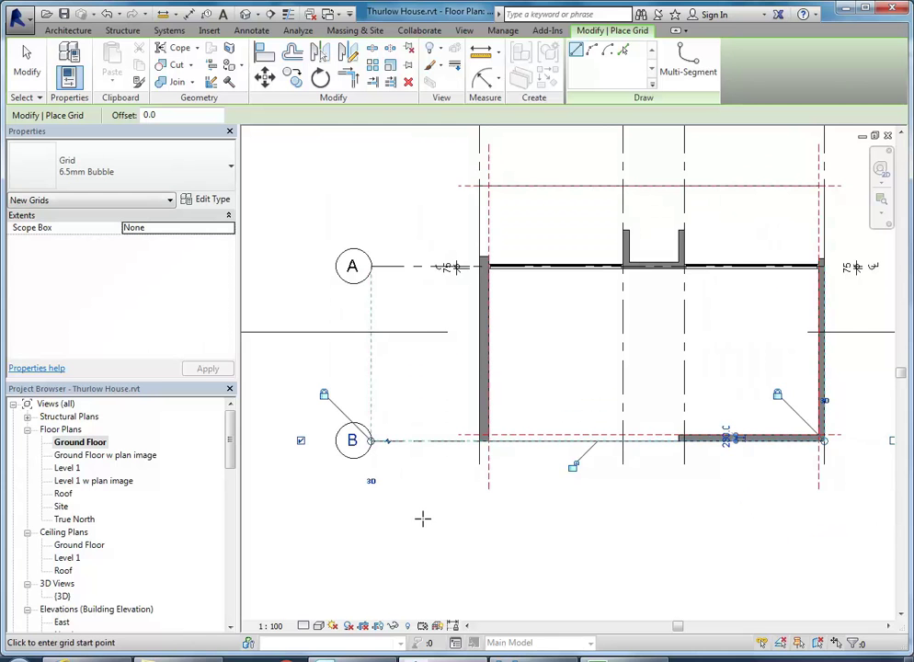
middle_click_drag(489, 510, 458, 503)
scroll(457, 503, "up", 1)
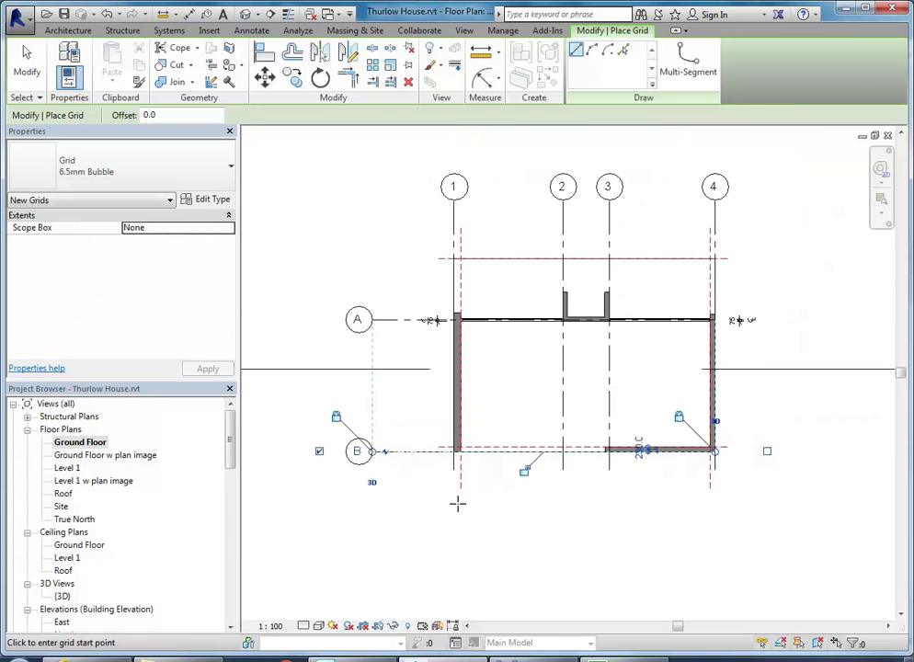
right_click(373, 279)
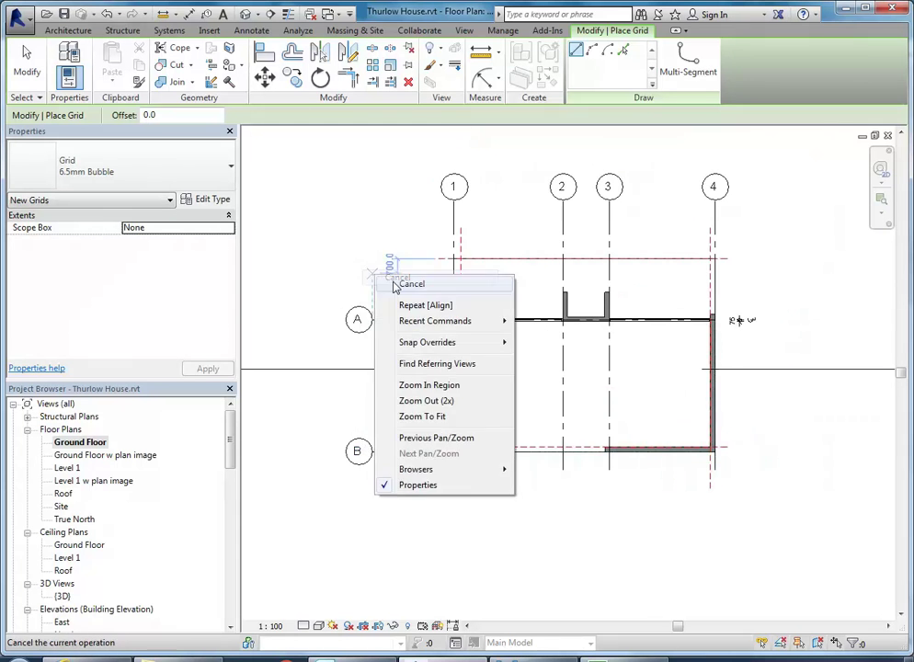
left_click(384, 284)
right_click(377, 280)
left_click(401, 291)
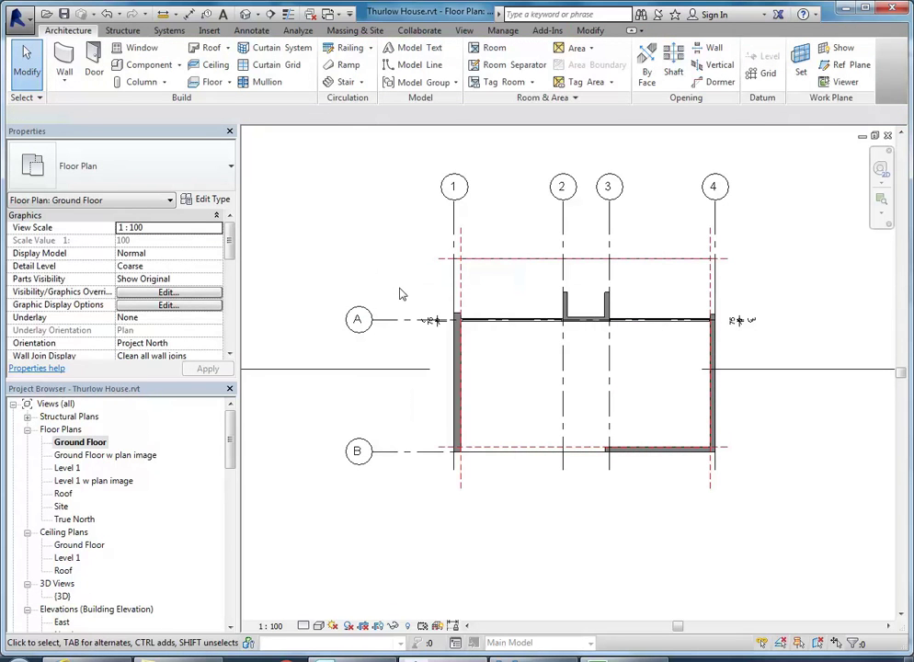
Bring the bubbles of grids A and B closer to the house and extend their opposite ends past grid 4.
left_click(377, 332)
left_click_drag(372, 326, 405, 326)
left_click_drag(715, 320, 763, 319)
left_click(767, 409)
middle_click_drag(645, 422, 524, 457)
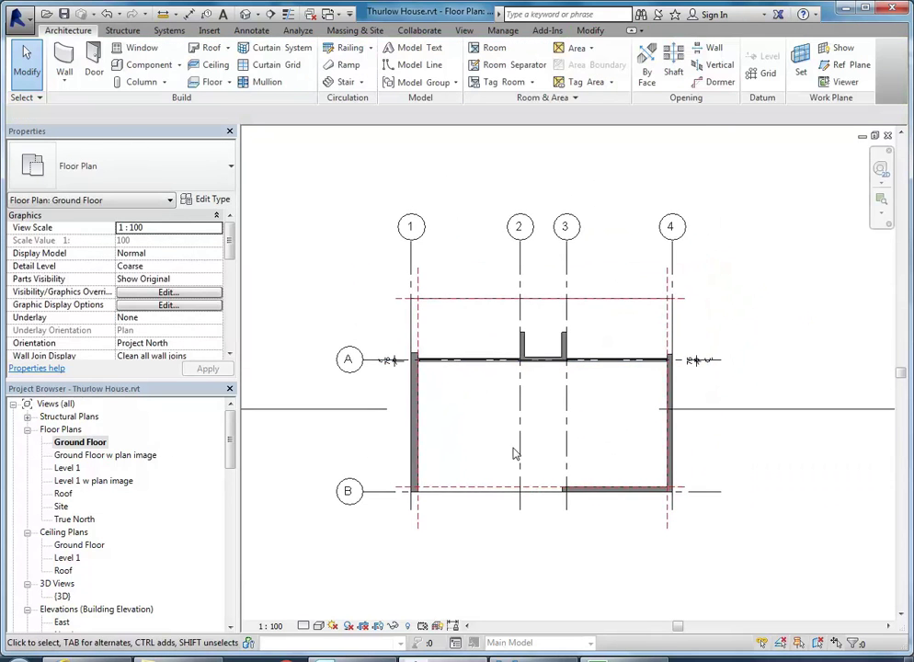
Examine the front Existing 230mm wall on grid B and where its free end sits relative to grid 3.
scroll(524, 457, "up", 2)
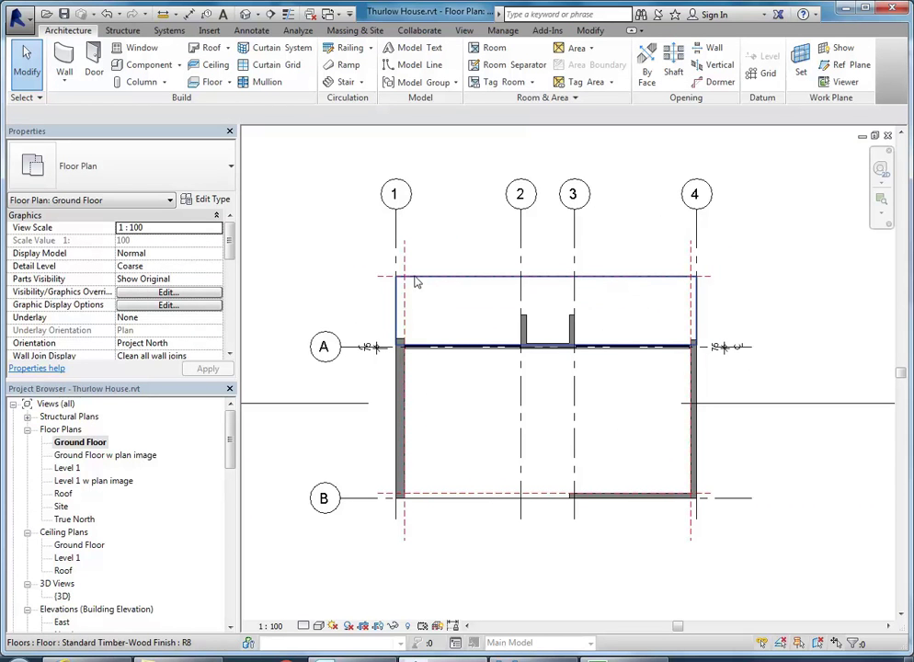
middle_click_drag(346, 311, 360, 279)
scroll(533, 481, "up", 1)
middle_click_drag(533, 481, 535, 481)
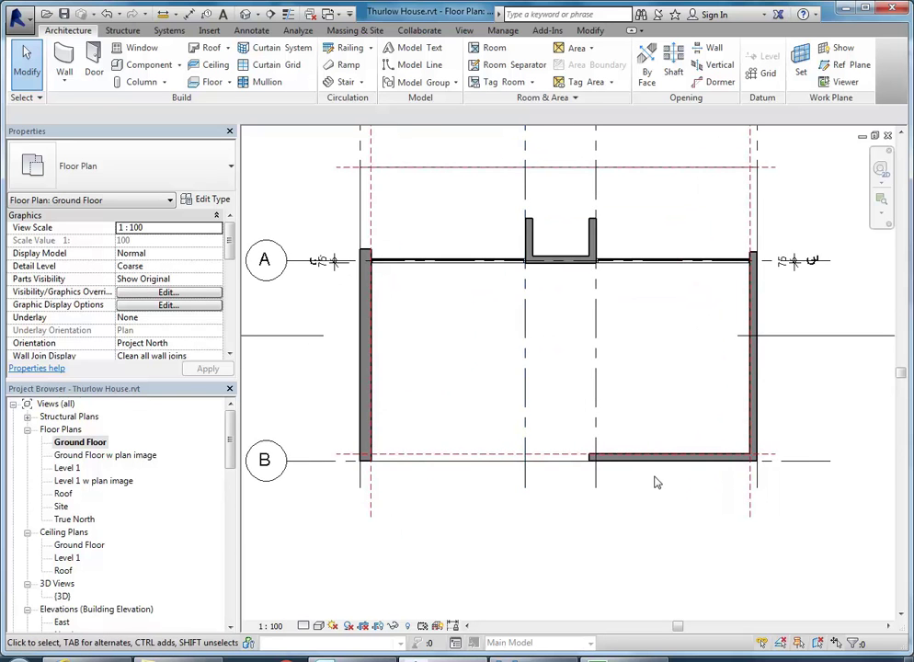
middle_click_drag(411, 499, 466, 491)
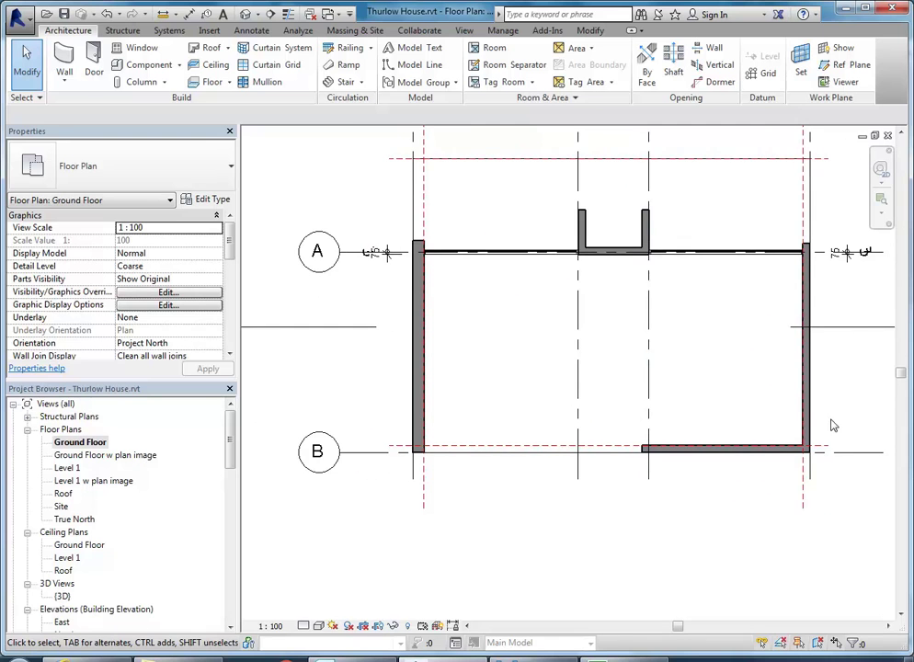
left_click(726, 449)
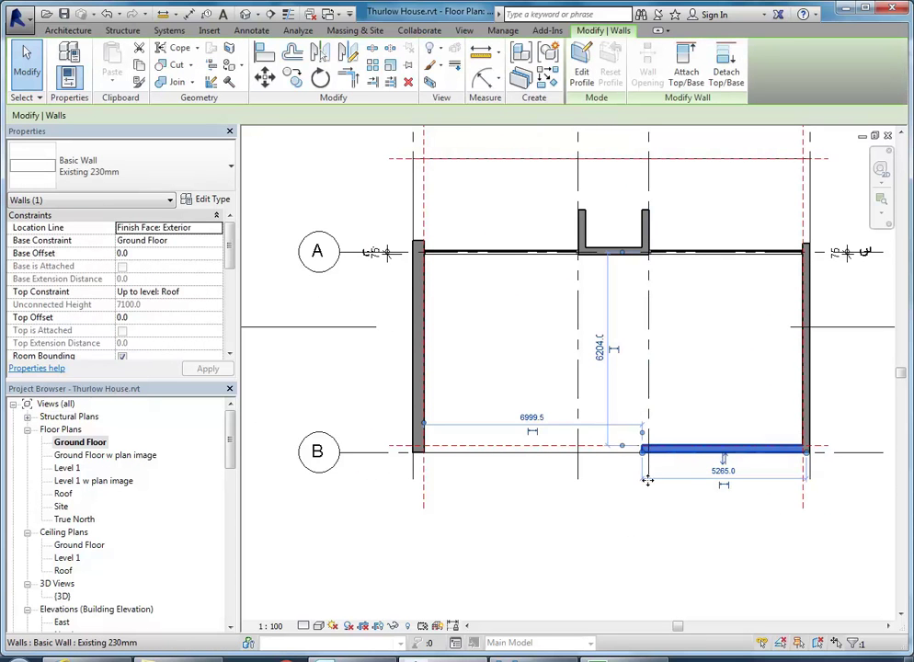
left_click(570, 544)
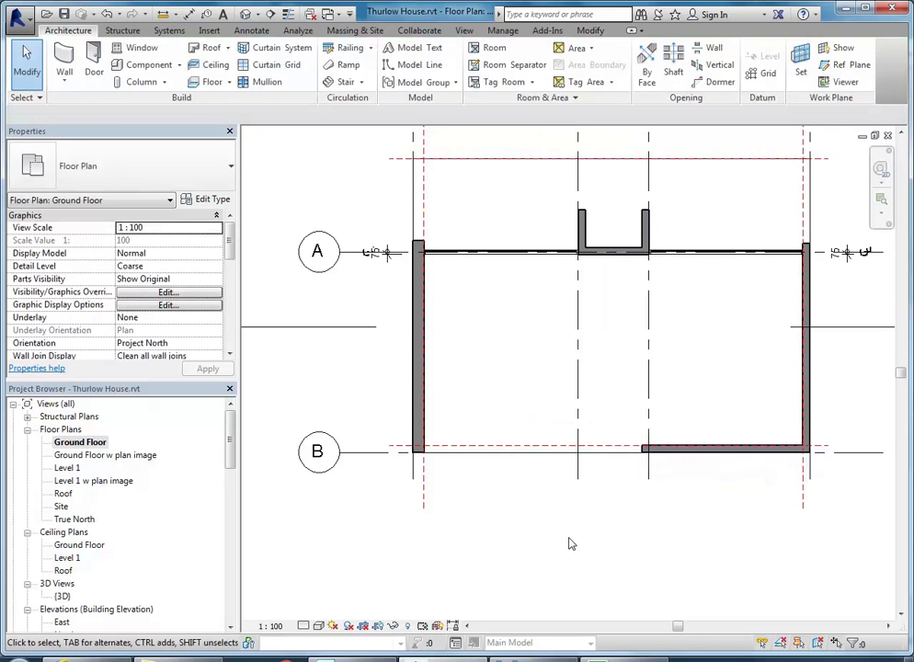
Open the 3D view and compare the front wall with the exterior entrance photo in Windows Photo Viewer.
left_click(245, 14)
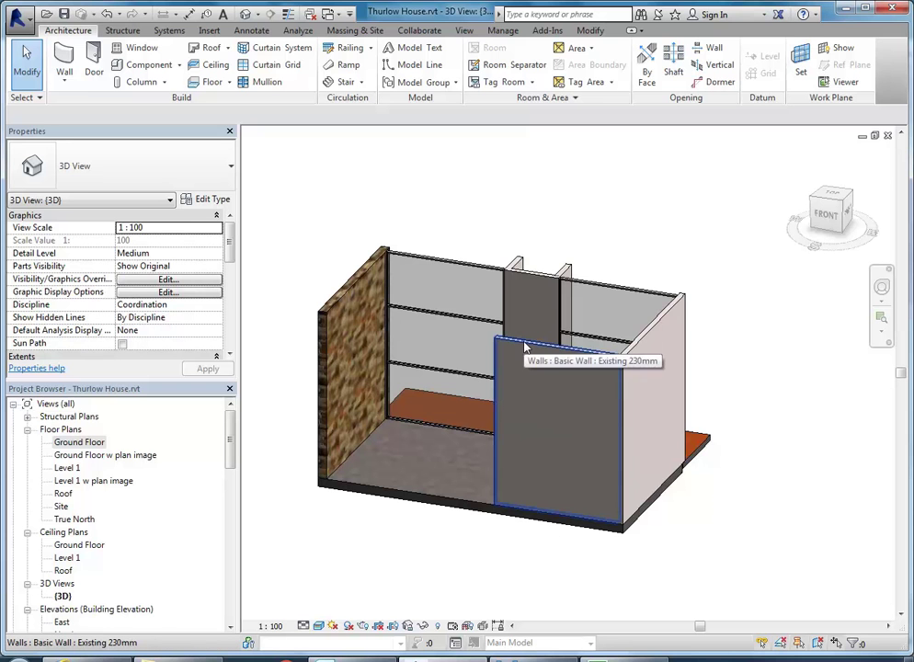
left_click(524, 342)
key("Escape")
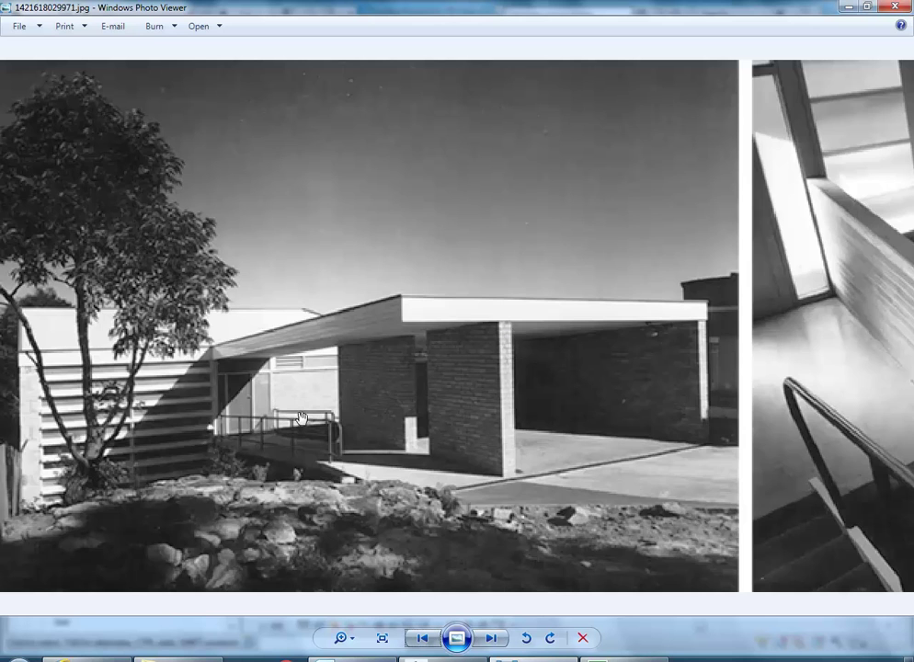
scroll(166, 330, "up", 3)
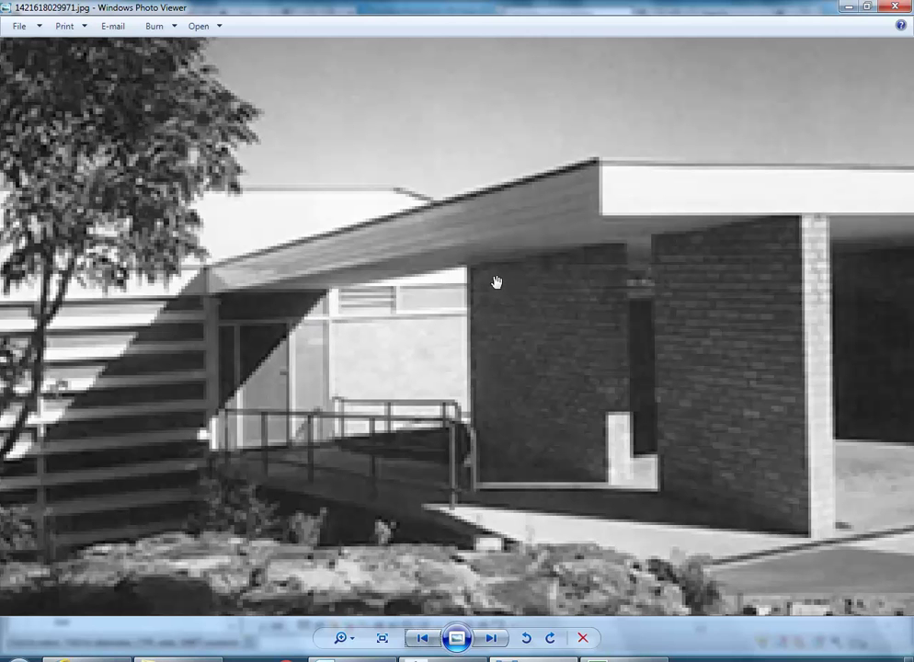
scroll(332, 289, "down", 1)
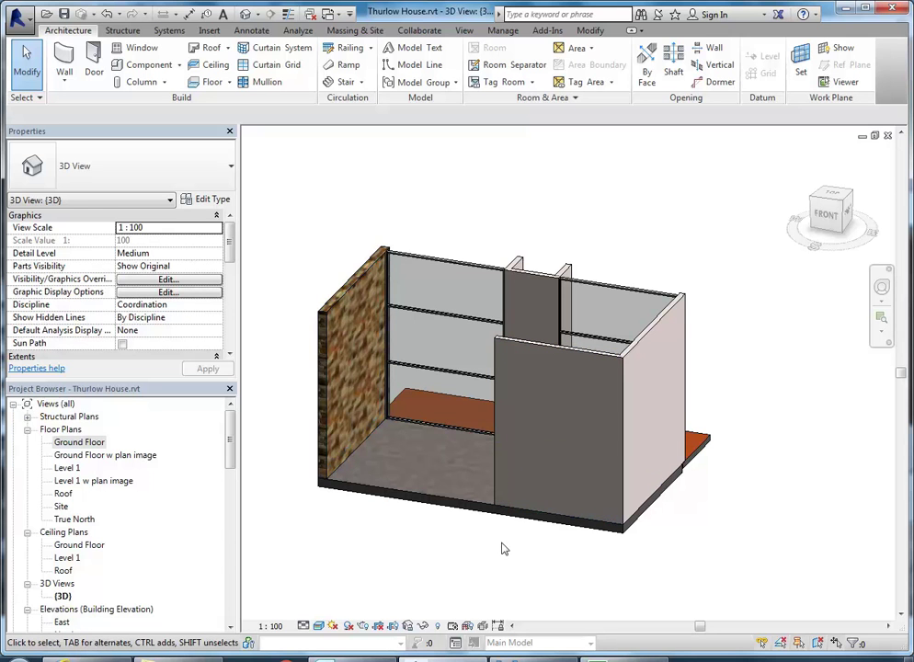
Return to Revit and examine the front Existing 230mm wall's free vertical edge in the 3D view.
scroll(469, 496, "up", 3)
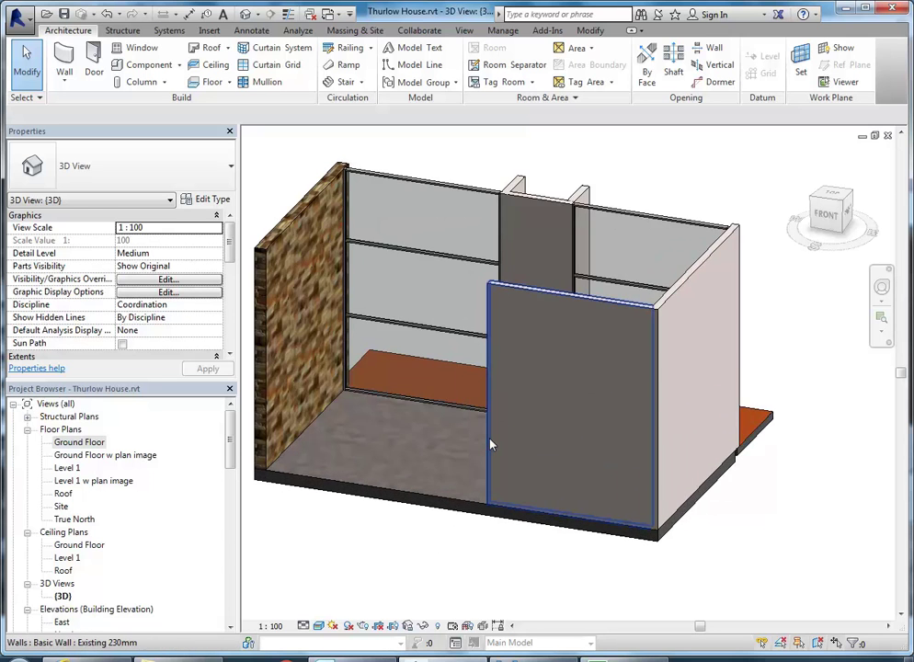
left_click(490, 445)
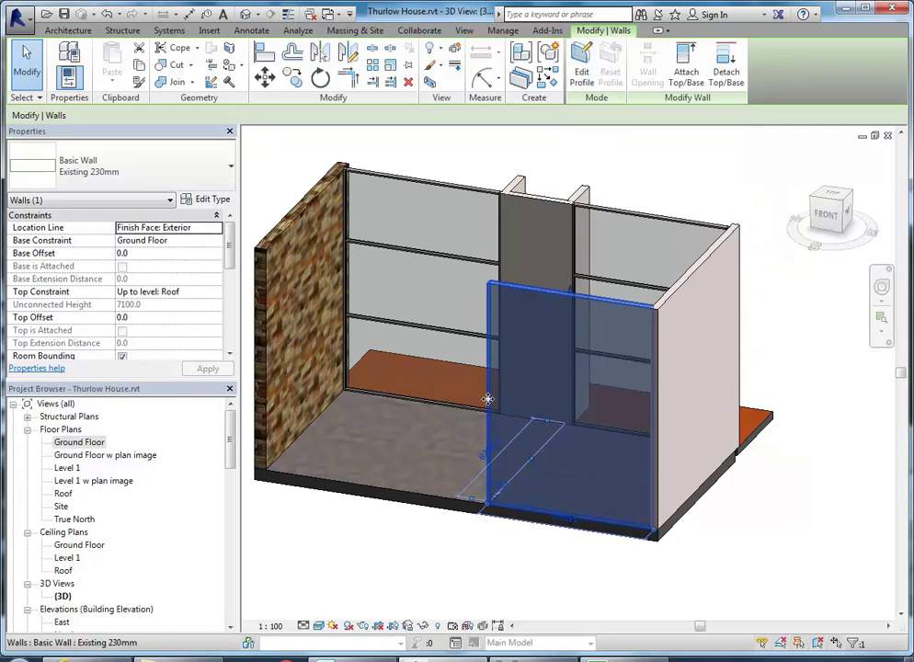
scroll(488, 398, "down", 3)
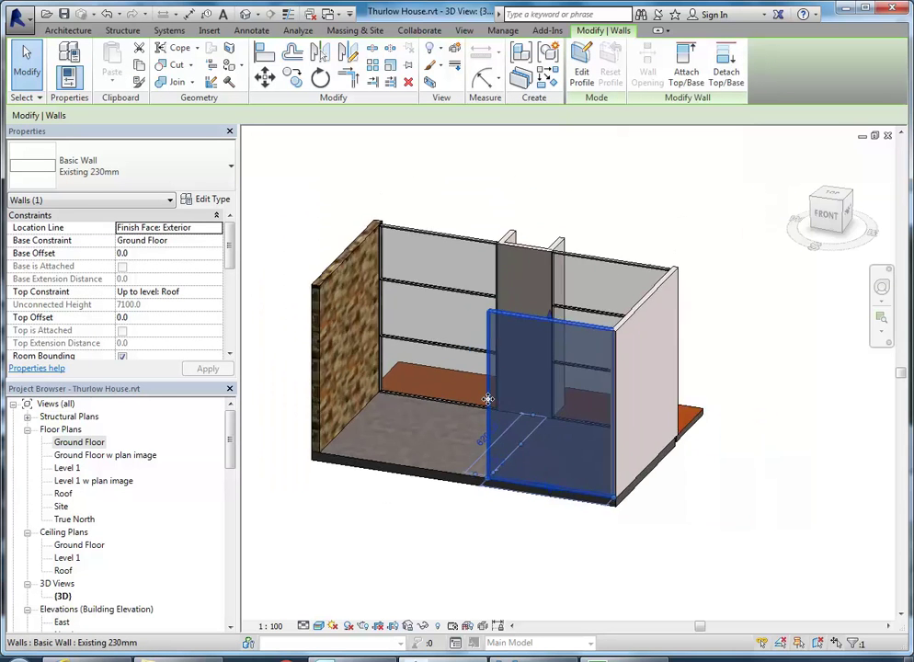
middle_click_drag(490, 403, 473, 408)
left_click(487, 527)
middle_click_drag(487, 528, 432, 526)
middle_click_drag(513, 514, 532, 536)
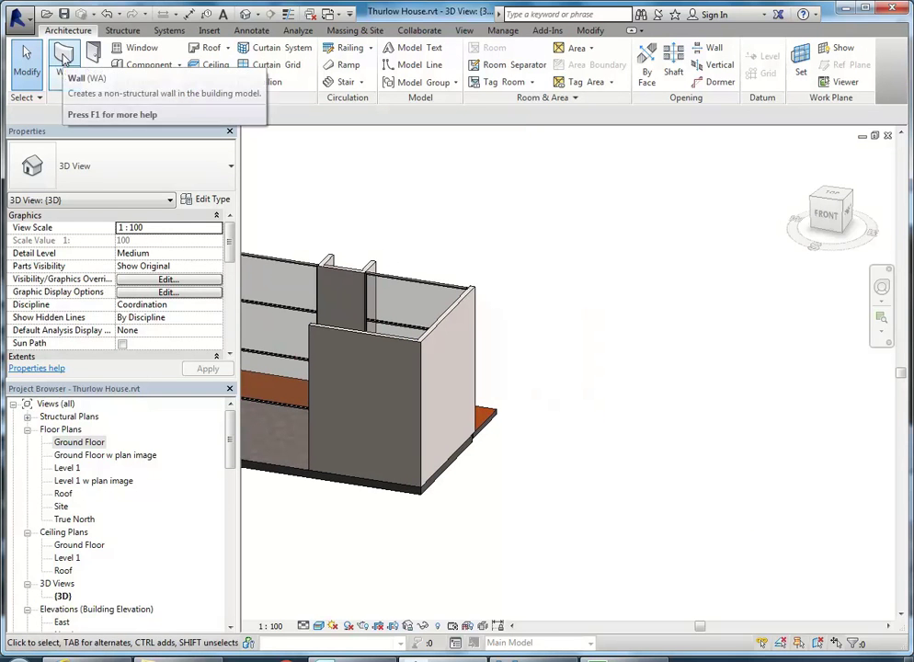
left_click(63, 59)
middle_click_drag(519, 534, 478, 513)
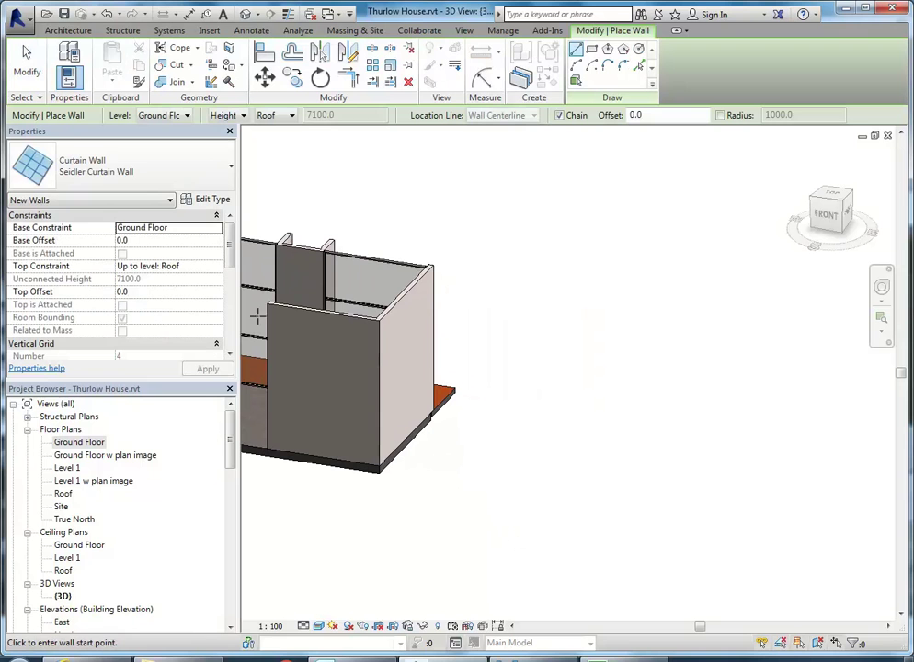
left_click(438, 516)
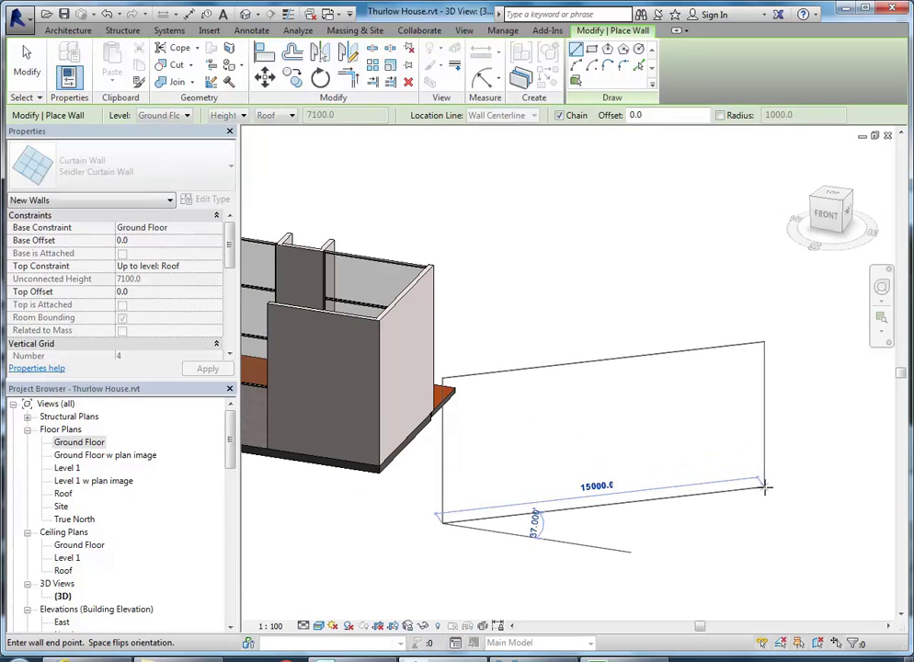
right_click(672, 368)
left_click(706, 380)
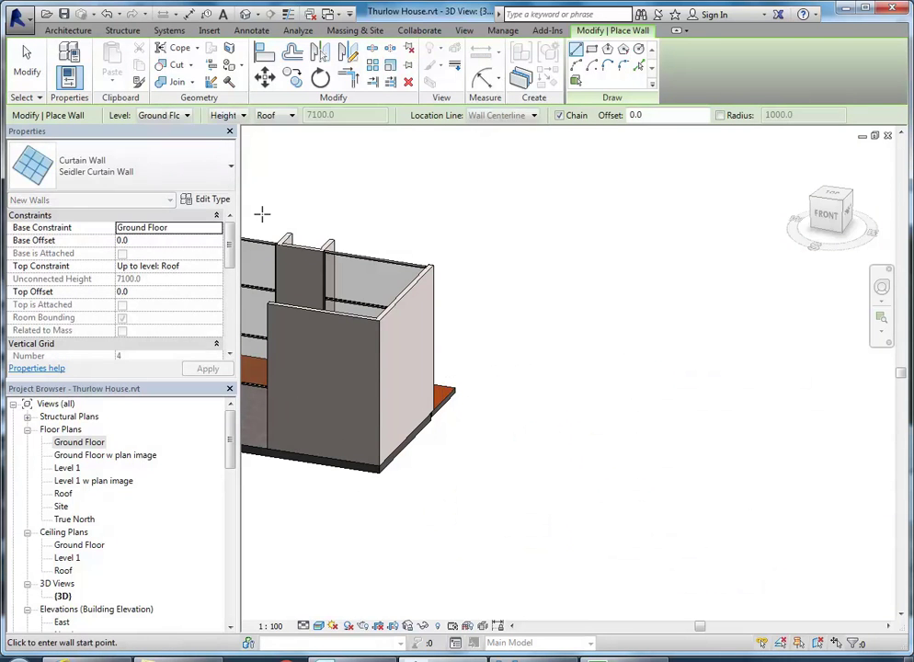
Draw a freestanding Existing 230mm wall from Ground Floor to Roof in the empty space beside the house and leave the Wall tool.
left_click(193, 175)
scroll(110, 267, "up", 10)
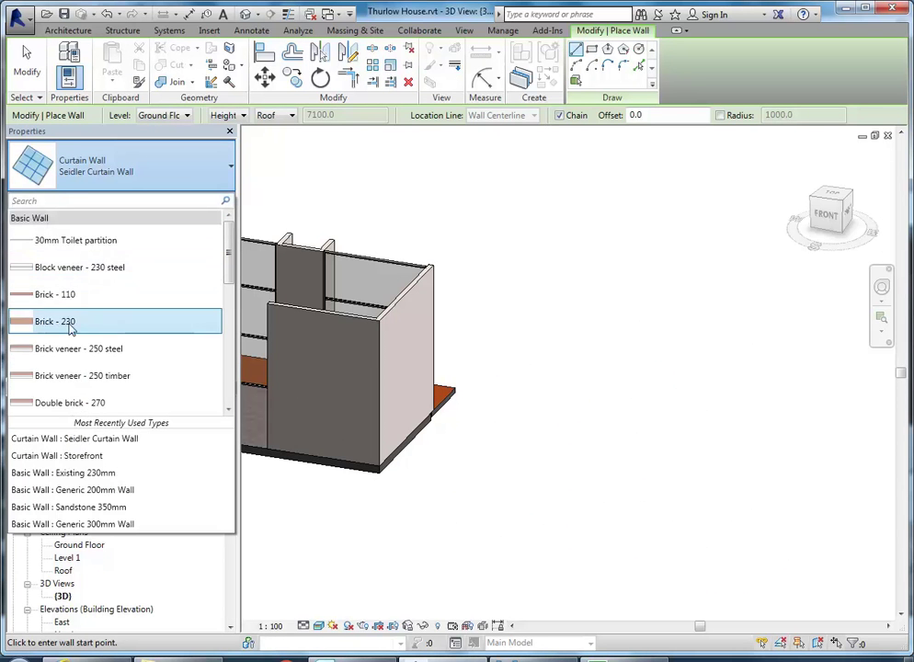
scroll(72, 377, "down", 3)
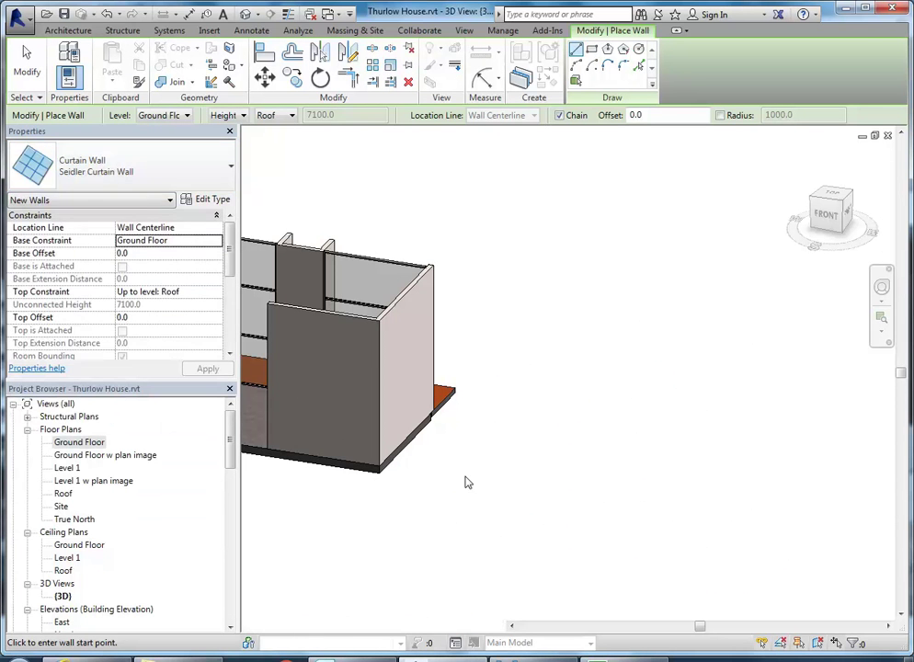
left_click(457, 511)
right_click(585, 250)
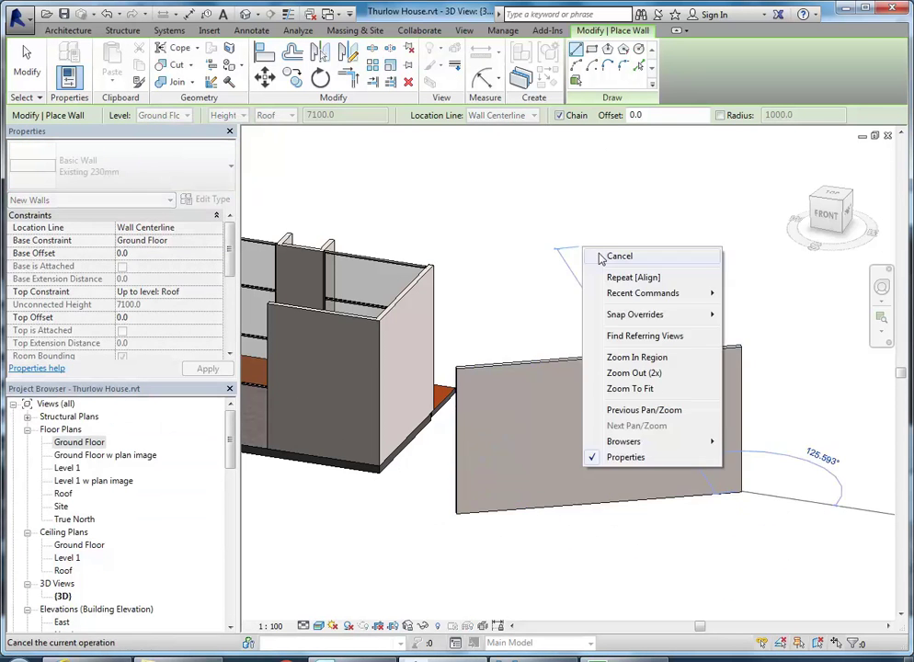
left_click(618, 256)
right_click(602, 252)
left_click(635, 261)
scroll(586, 274, "up", 3)
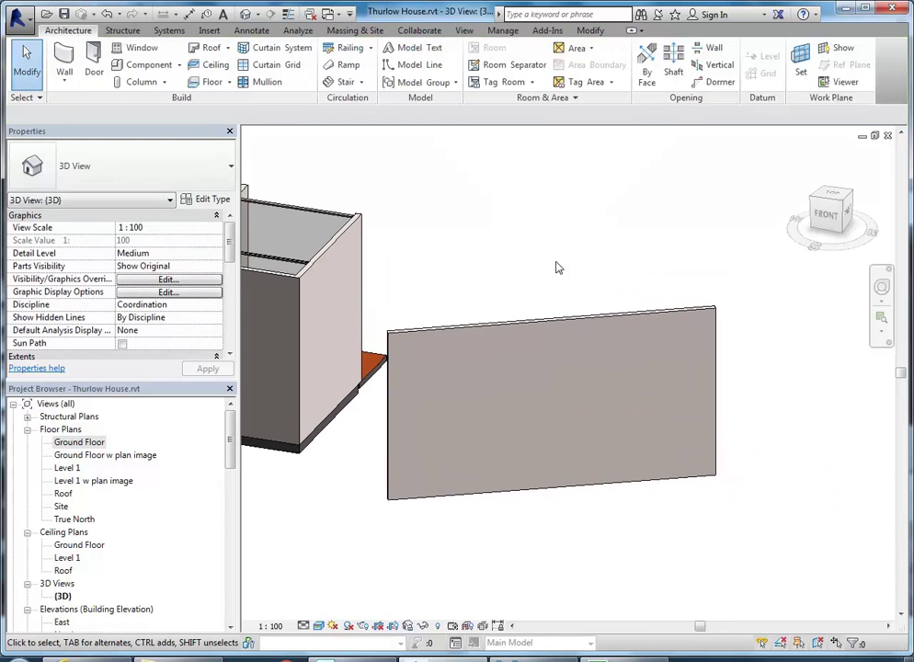
Edit the sample wall's profile, sketching a vertical line down from the top edge's midpoint and a 6500 mm horizontal line to its left edge.
left_click(549, 323)
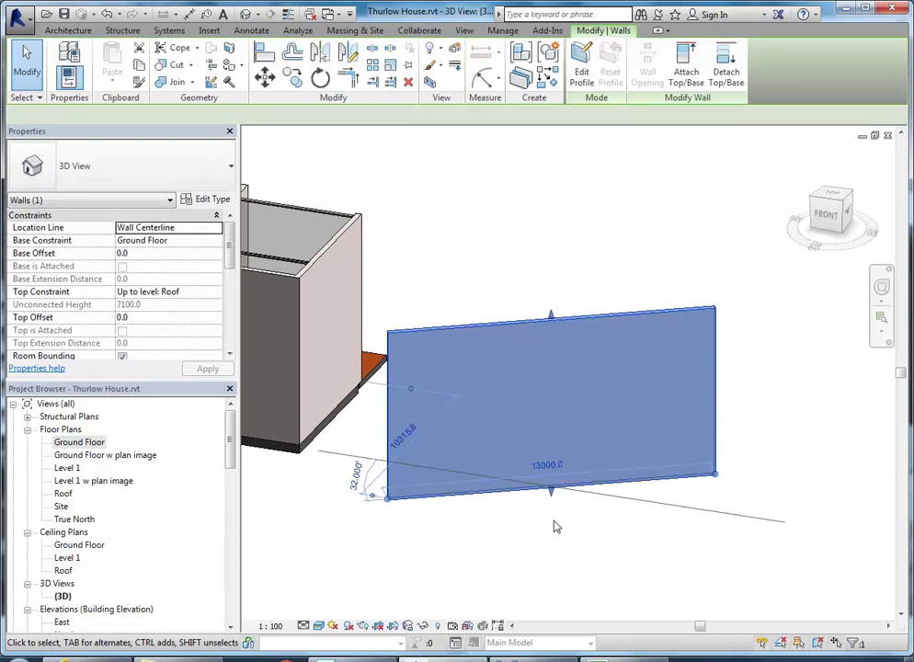
left_click(580, 79)
mouse_move(479, 432)
middle_mouse_down()
mouse_move(484, 410)
mouse_move(424, 438)
middle_mouse_up()
scroll(423, 437, "up", 2)
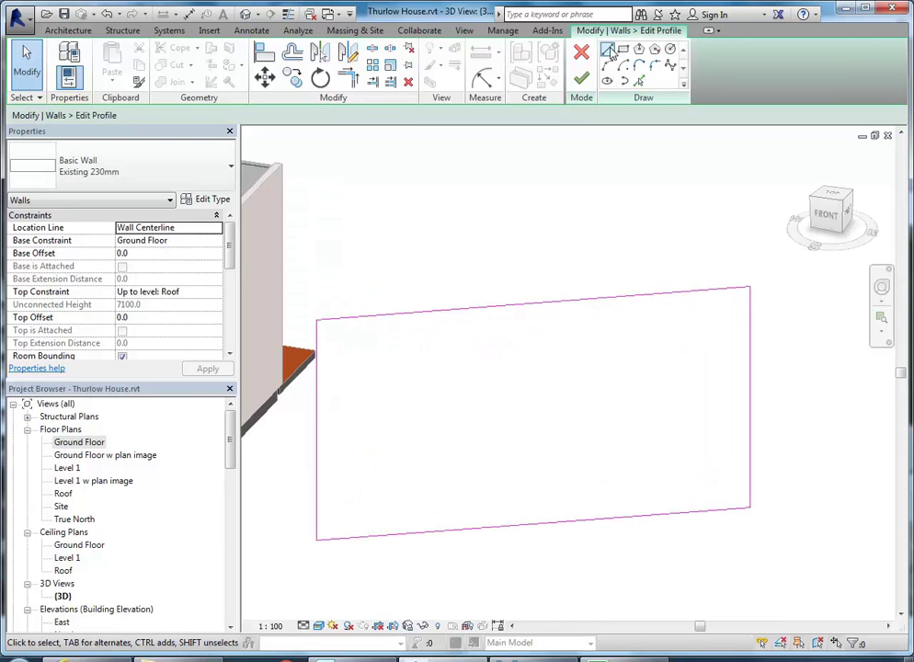
left_click(608, 50)
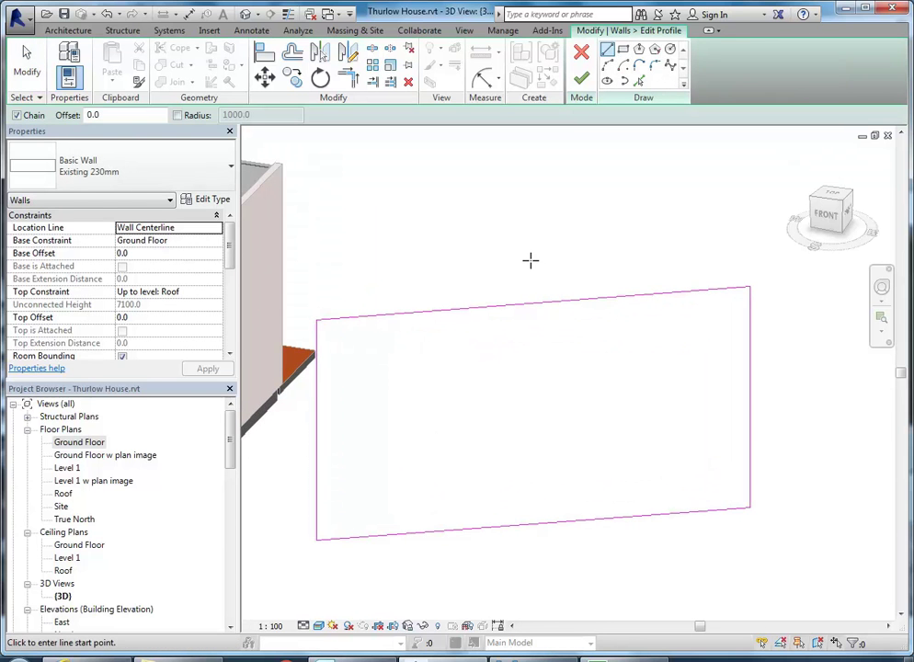
left_click(533, 303)
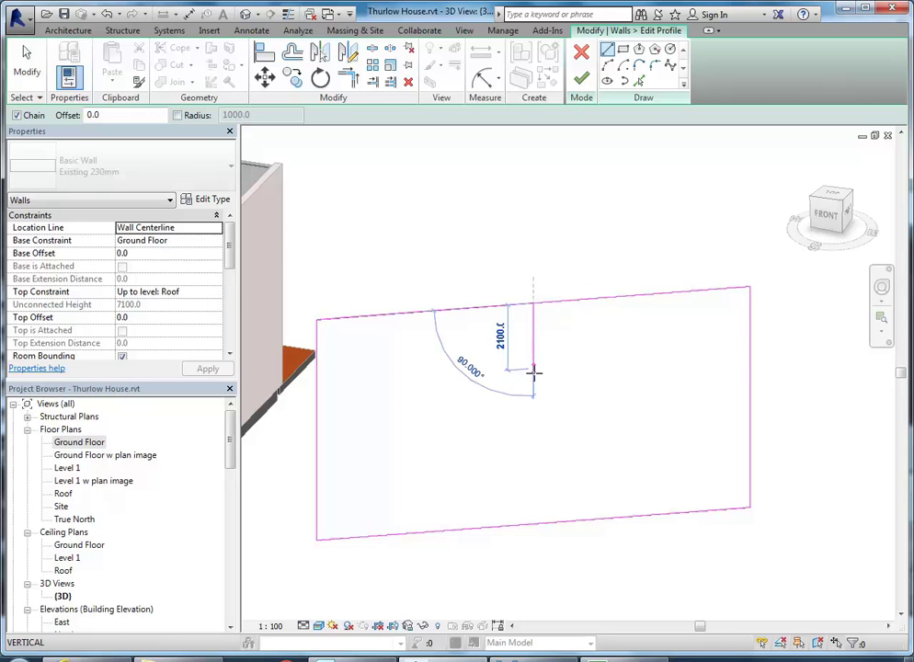
left_click(534, 396)
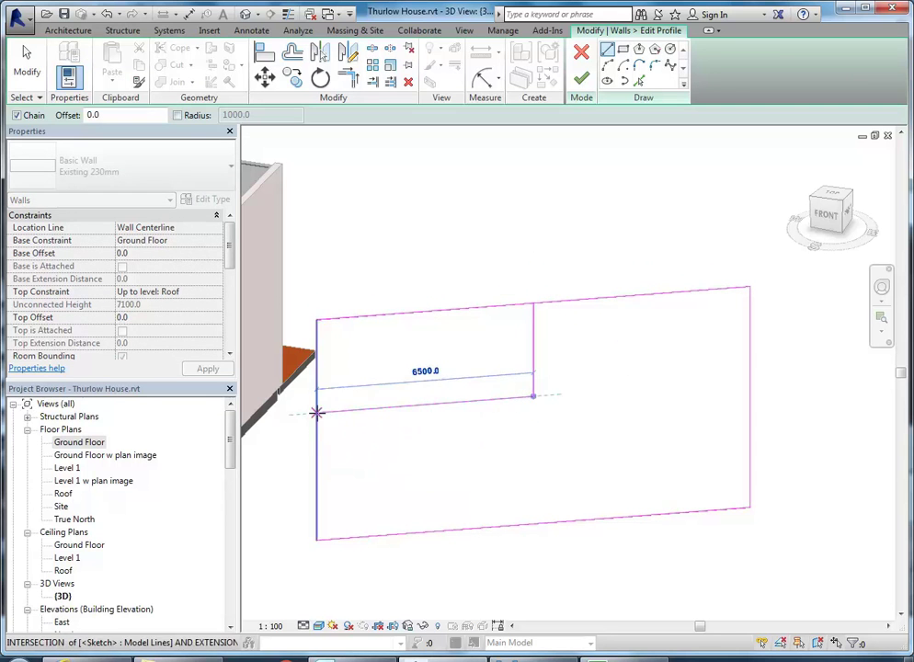
left_click(316, 411)
key("Escape")
Trim the profile's left and top edges to the new lines to cut out the upper-left corner, and finish the profile edit.
left_click(354, 83)
left_click(318, 422)
left_click(340, 413)
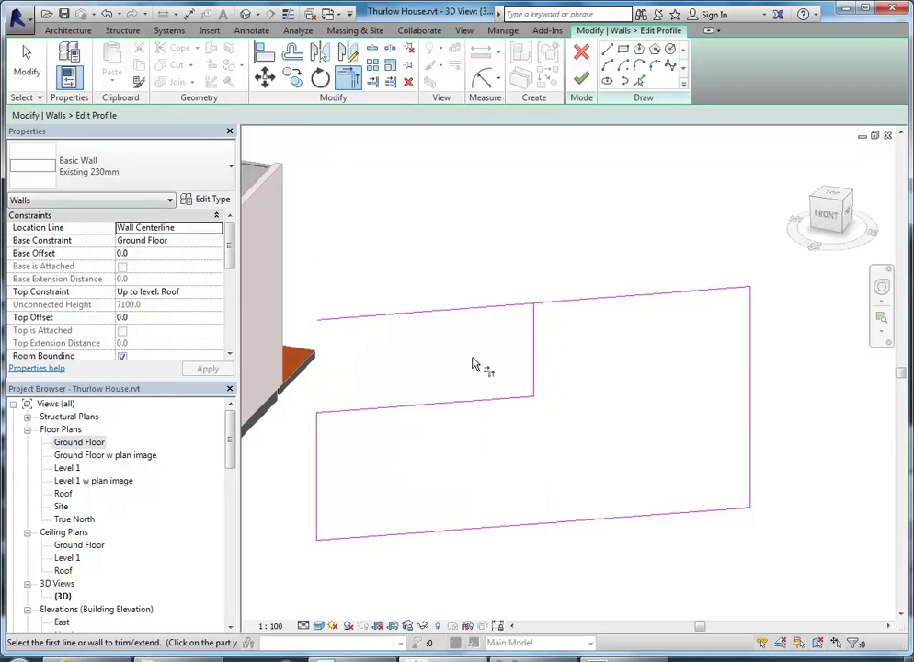
left_click(534, 336)
left_click(555, 303)
mouse_move(411, 268)
middle_mouse_down()
mouse_move(424, 270)
mouse_move(418, 261)
middle_mouse_up()
left_click(583, 80)
left_click(422, 432)
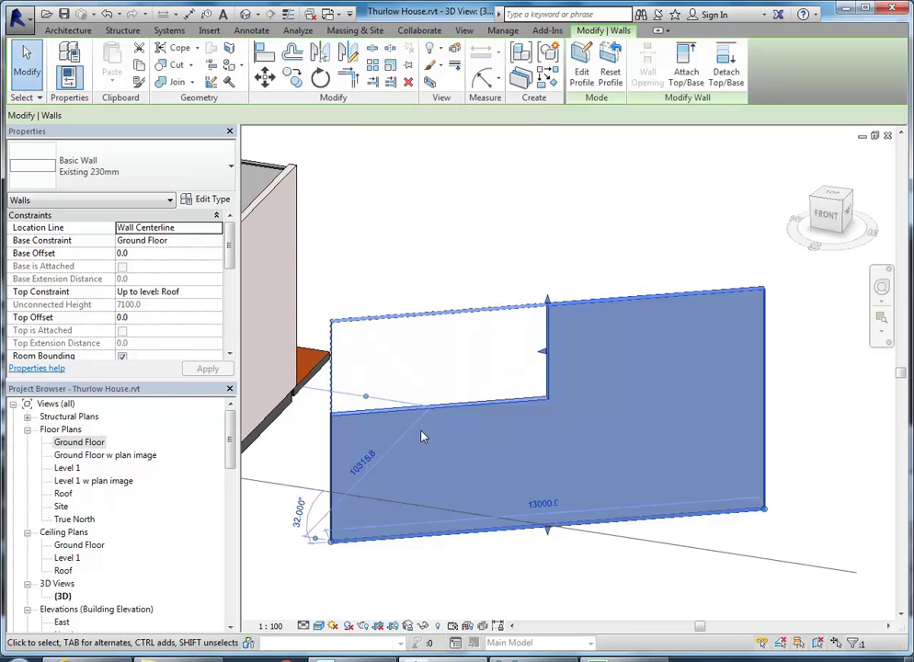
left_click(423, 281)
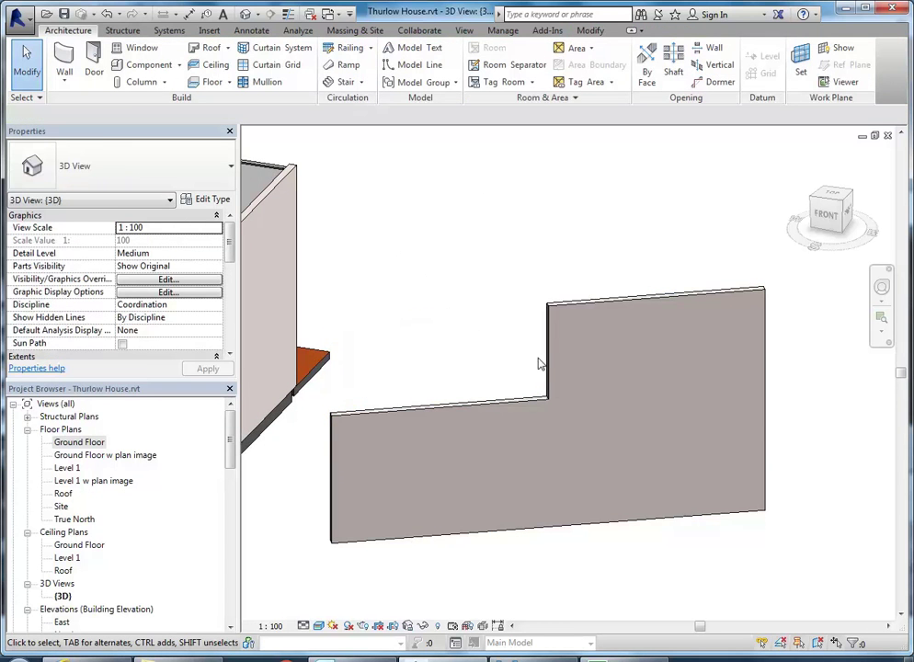
Reset the sample wall's profile and sketch a three-segment zigzag from its top edge to its left edge in a new profile edit.
left_click(371, 416)
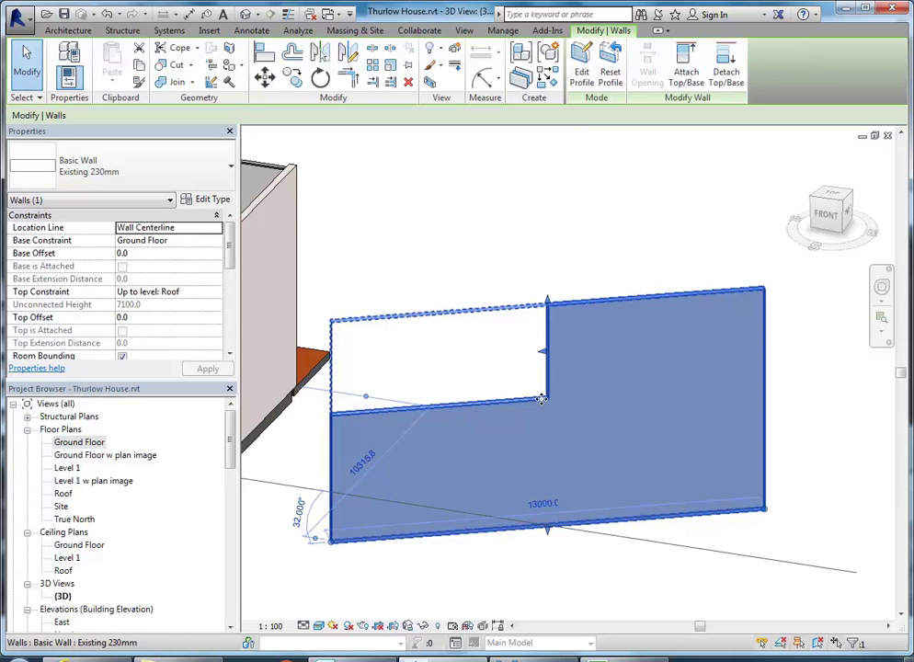
left_click(610, 74)
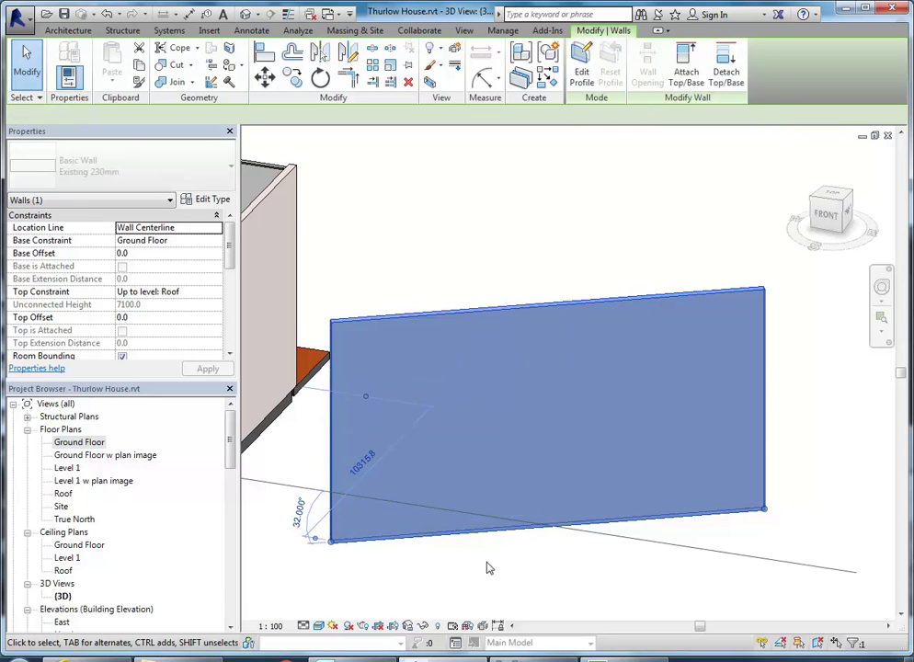
left_click(581, 74)
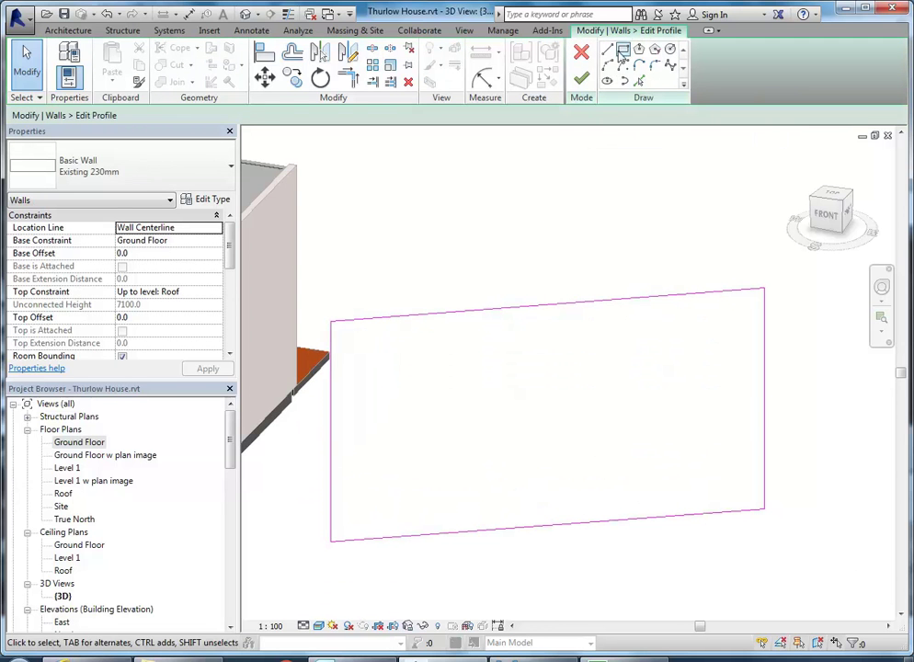
left_click(607, 49)
left_click(606, 300)
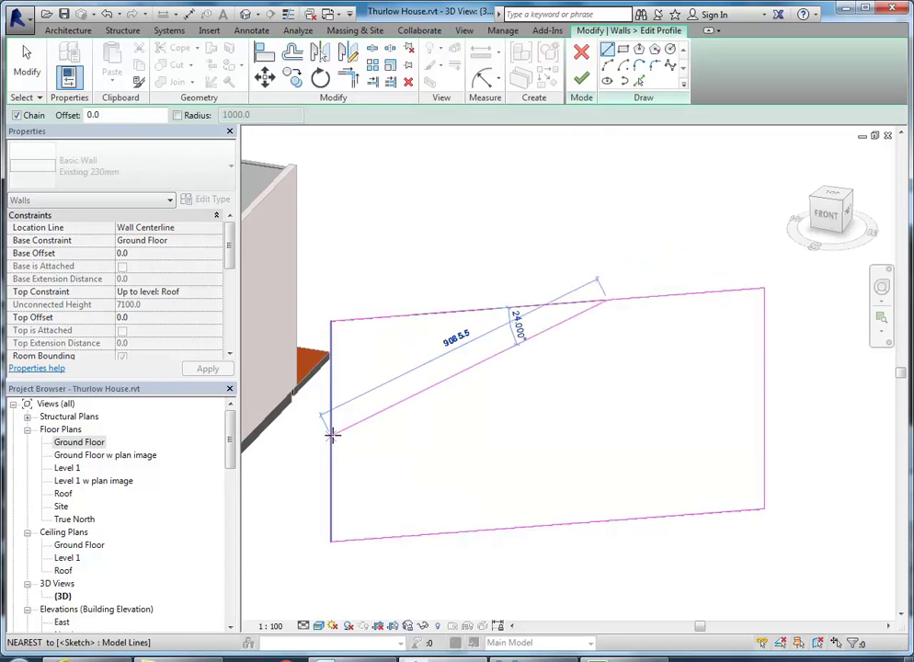
left_click(421, 373)
left_click(411, 445)
left_click(331, 367)
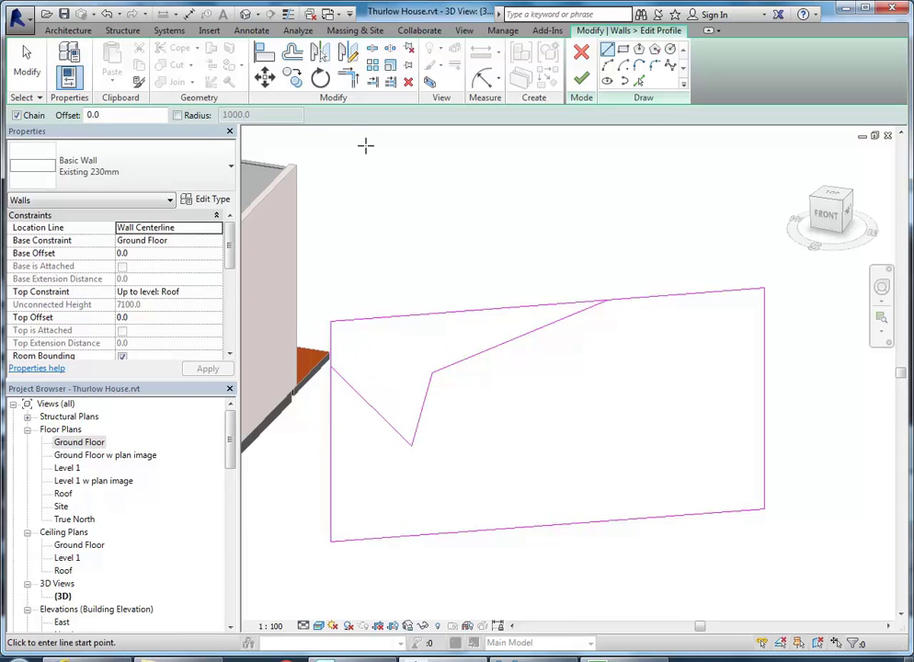
Trim the profile's left and top edges to the ends of the zigzag, removing the upper-left corner.
left_click(348, 78)
left_click(331, 430)
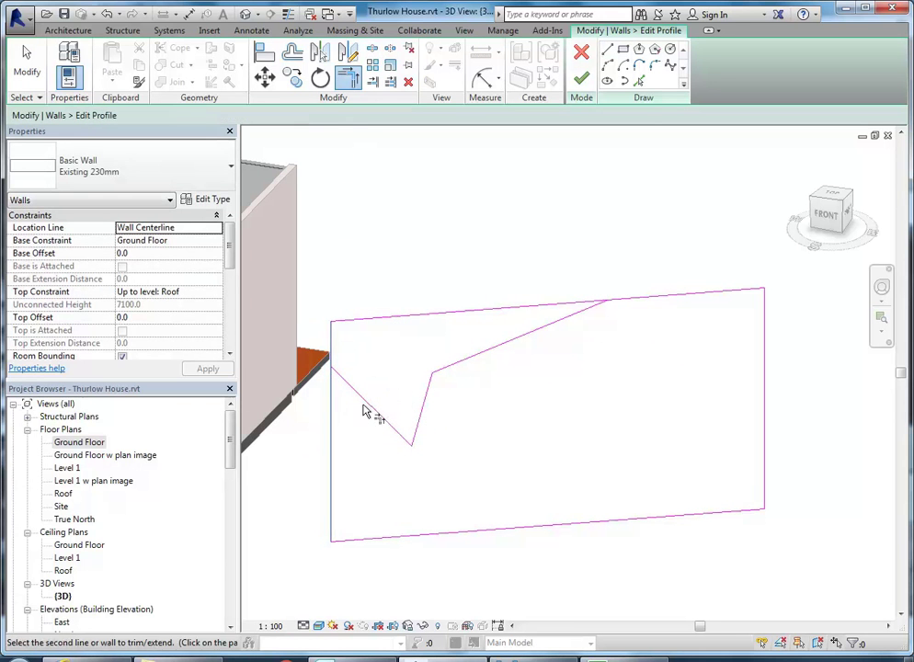
left_click(381, 415)
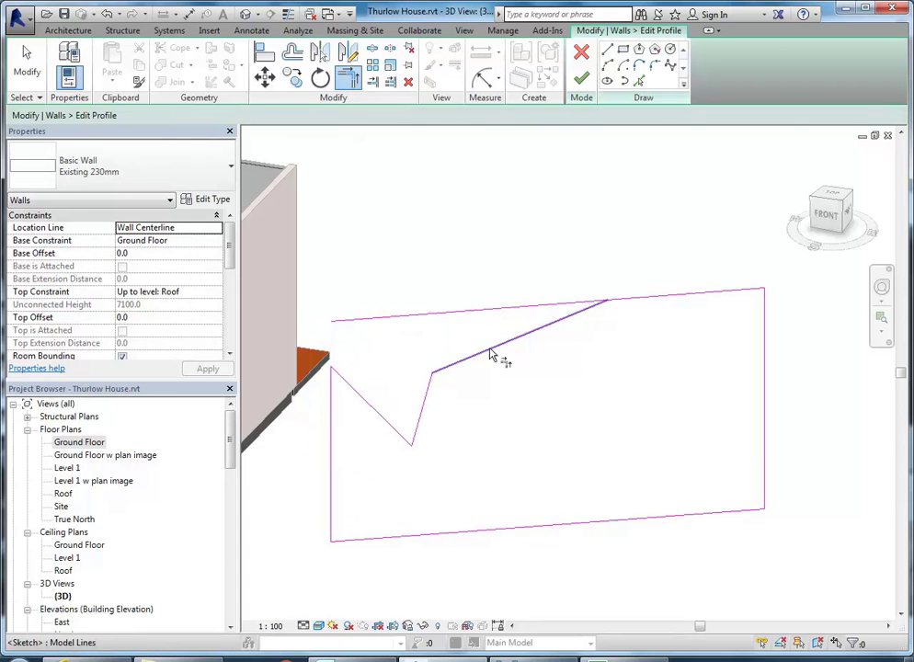
left_click(626, 300)
left_click(643, 308)
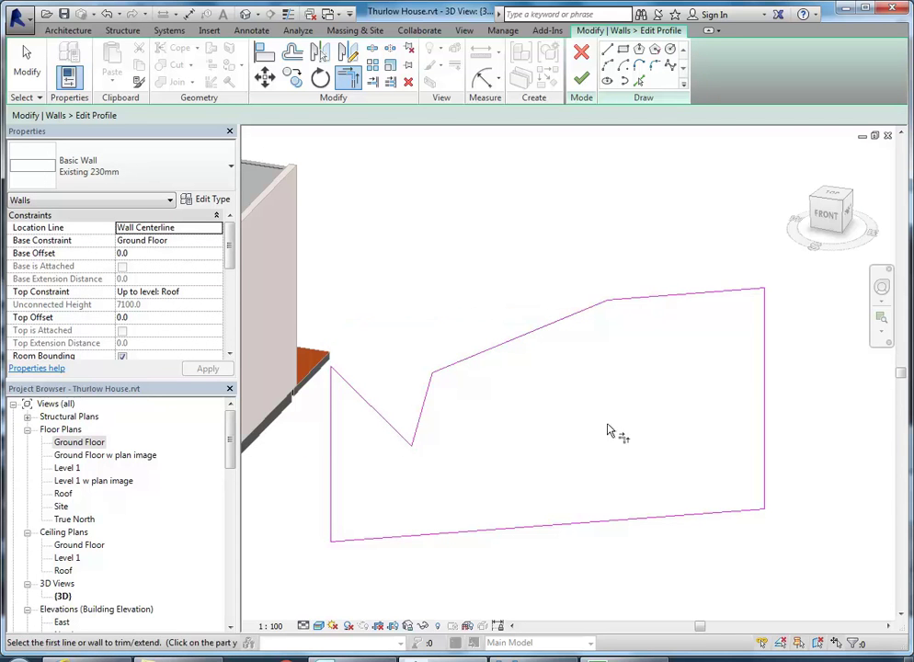
Sketch a semicircular arc of 1050 mm radius dipping below the remaining flat part of the profile's top edge.
middle_click_drag(598, 431, 602, 424)
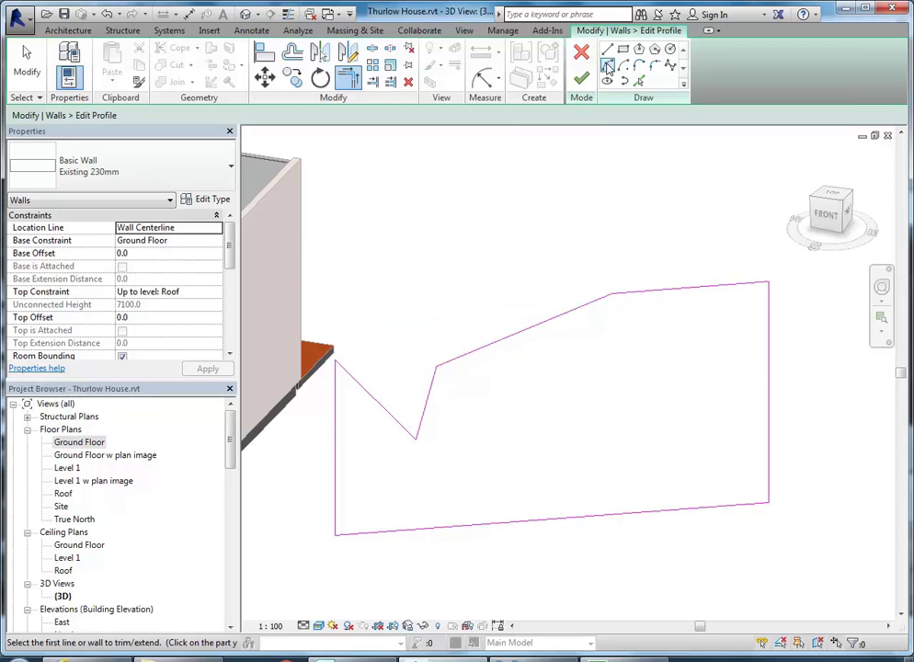
left_click(606, 65)
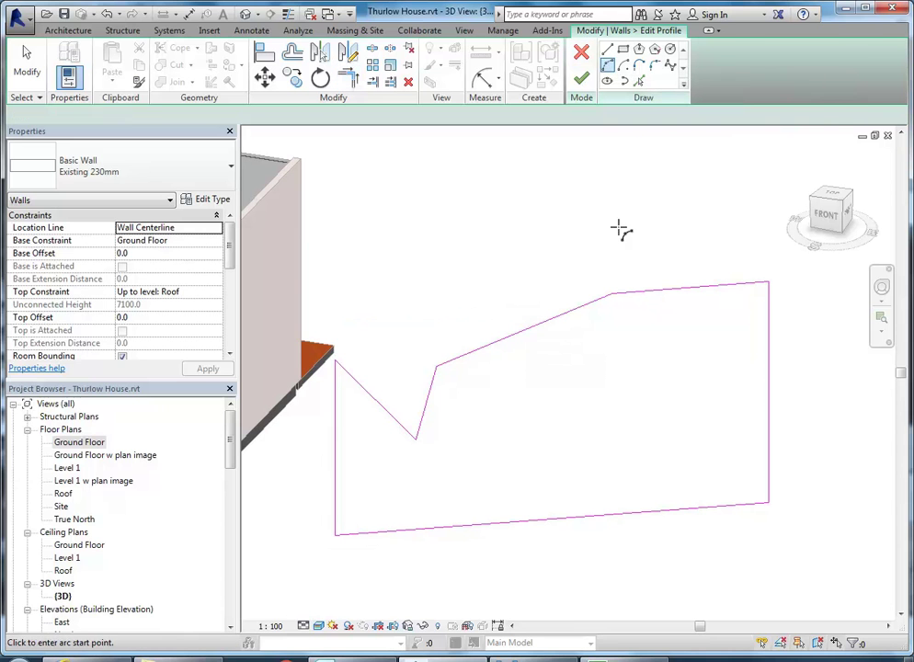
left_click(659, 289)
left_click(724, 284)
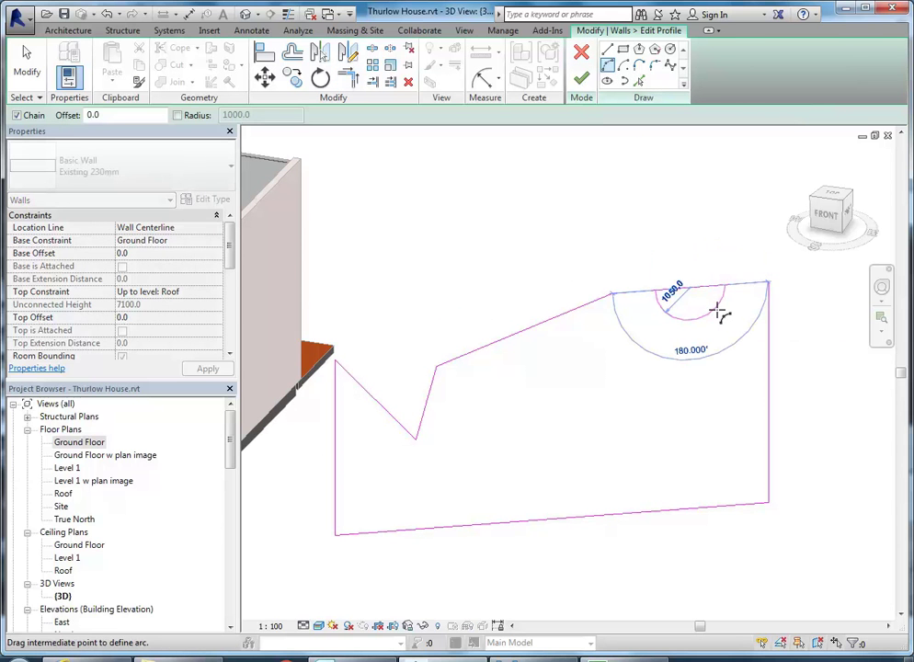
left_click(718, 314)
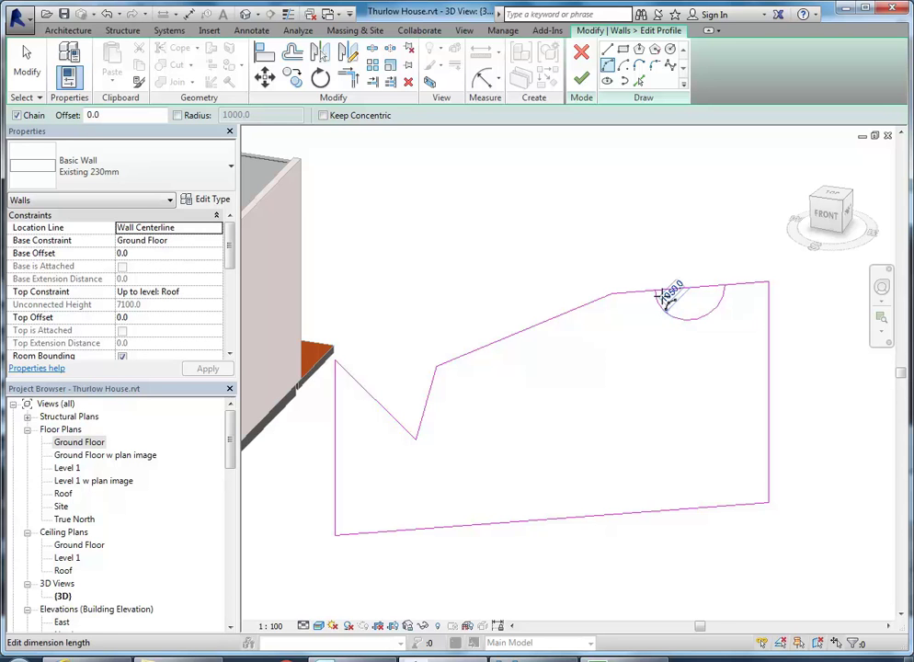
left_click(684, 320)
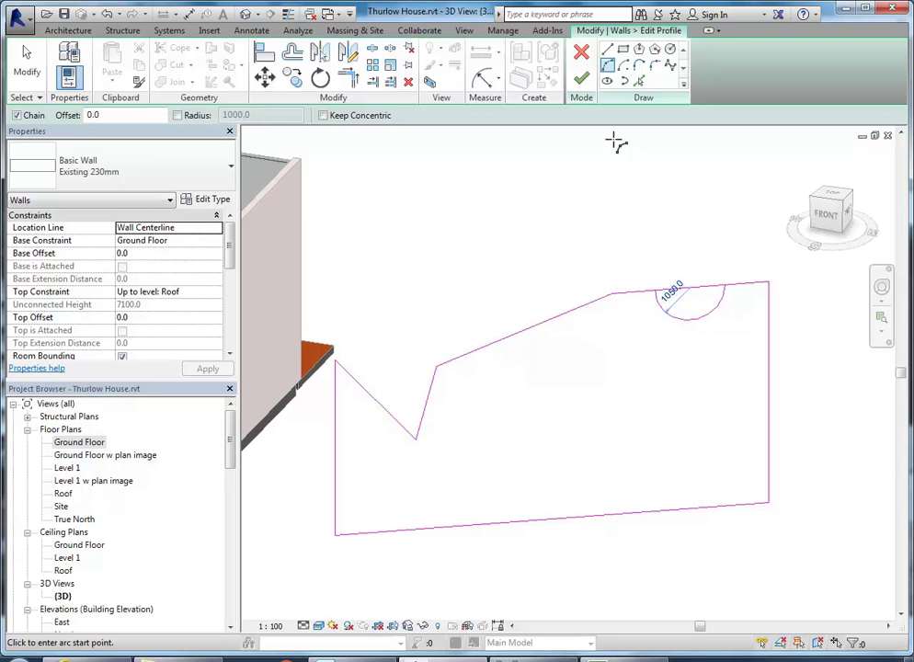
Split the profile's top edge above the arc and trim both halves to the arc's ends.
left_click(372, 48)
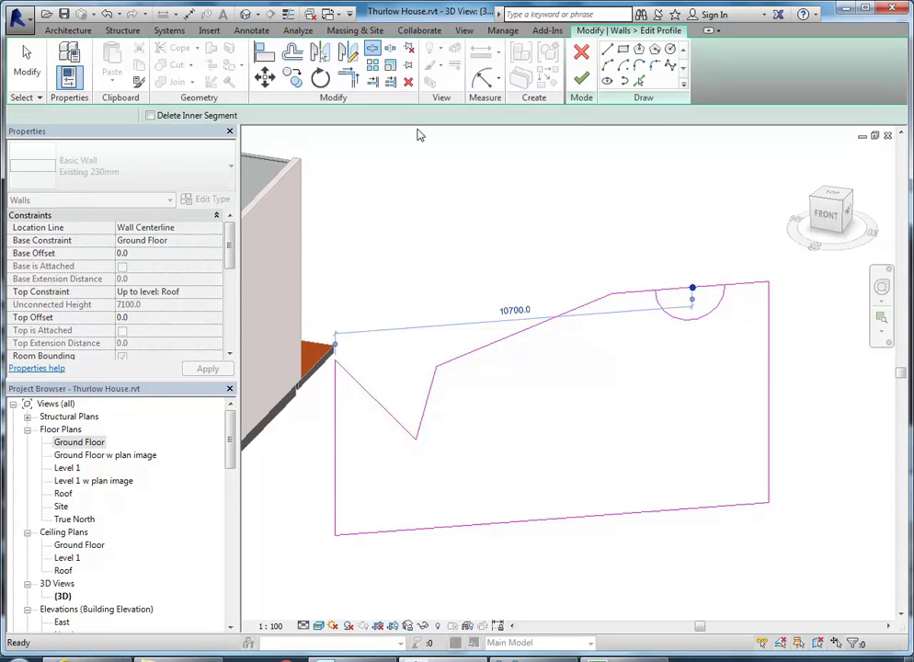
key("Escape")
key("t")
key("r")
left_click(641, 295)
left_click(714, 309)
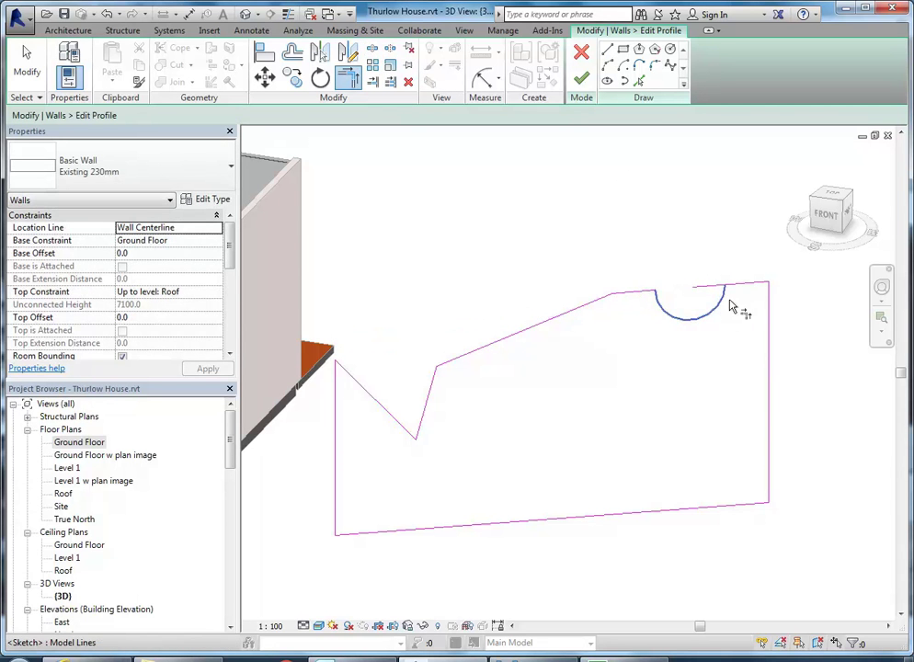
left_click(744, 290)
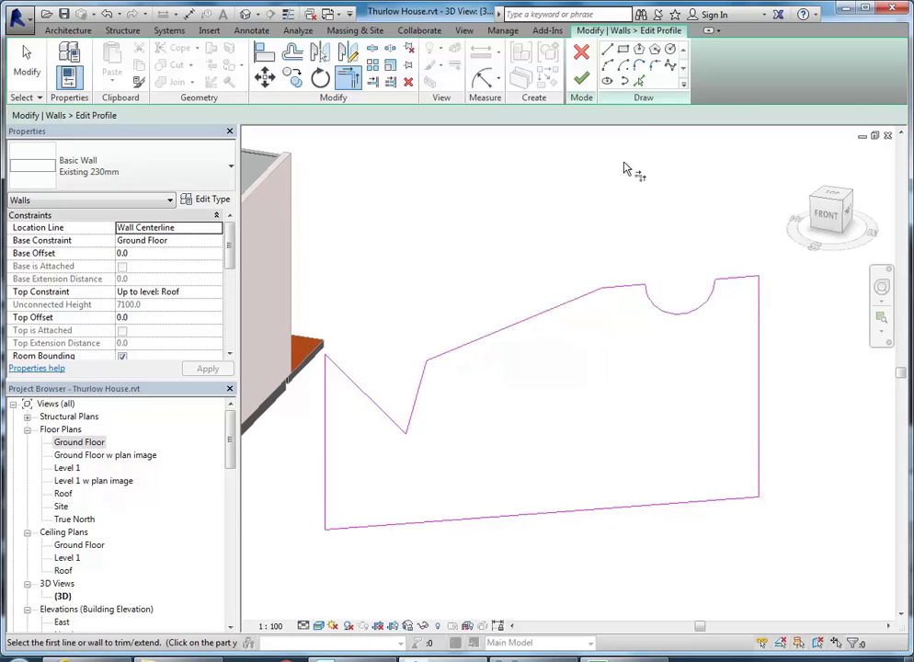
Sketch a six-sided polygon inside the profile below the arc and finish the wall's profile edit.
left_click(639, 49)
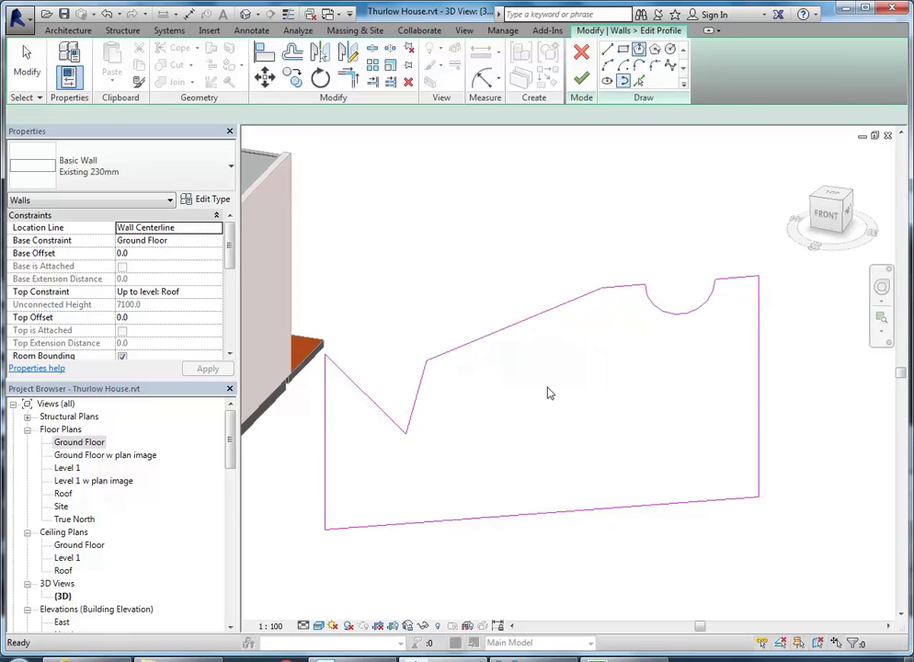
left_click(601, 416)
left_click(610, 372)
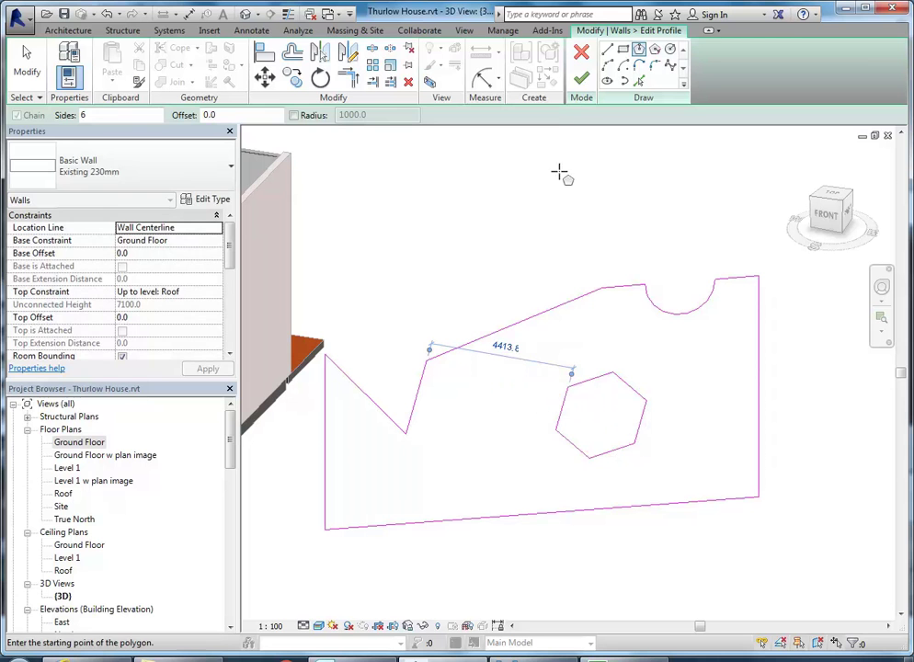
left_click(585, 85)
left_click(460, 234)
middle_click_drag(460, 235, 454, 190)
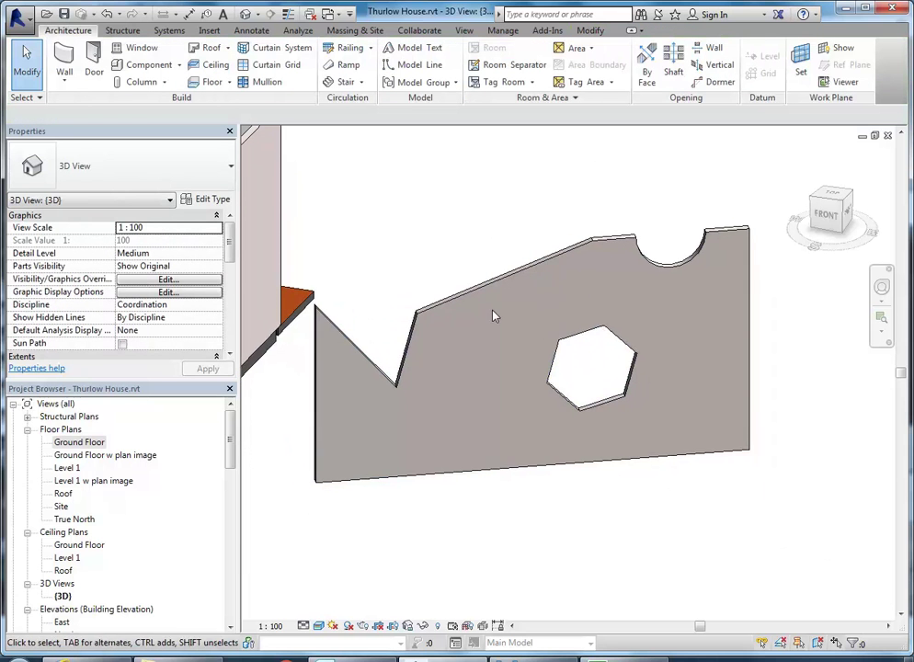
Delete the reshaped Existing 230mm sample wall beside the house.
middle_click_drag(485, 264, 542, 401, "shift")
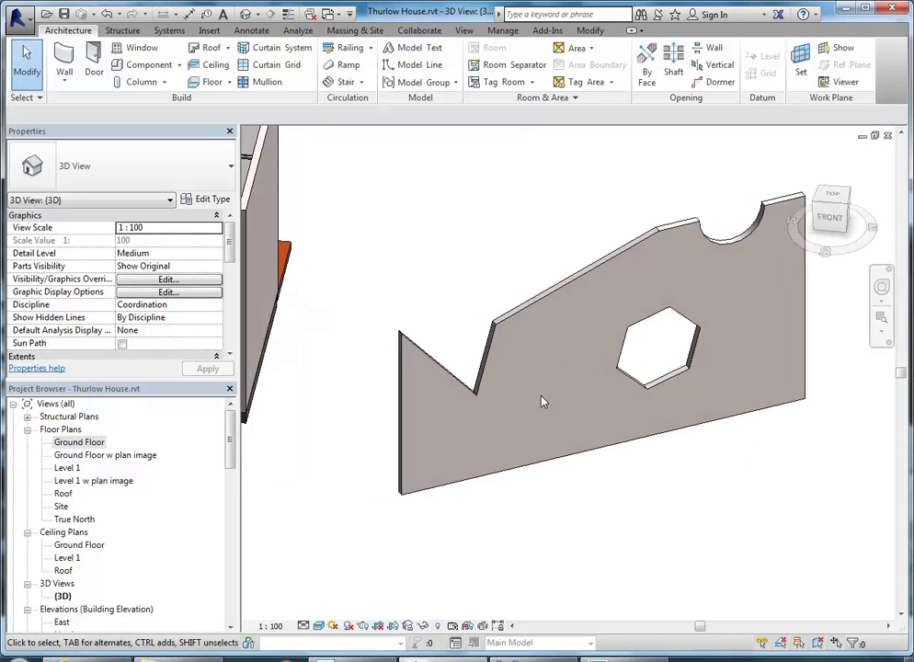
left_click(540, 300)
middle_click_drag(426, 258, 535, 405, "shift")
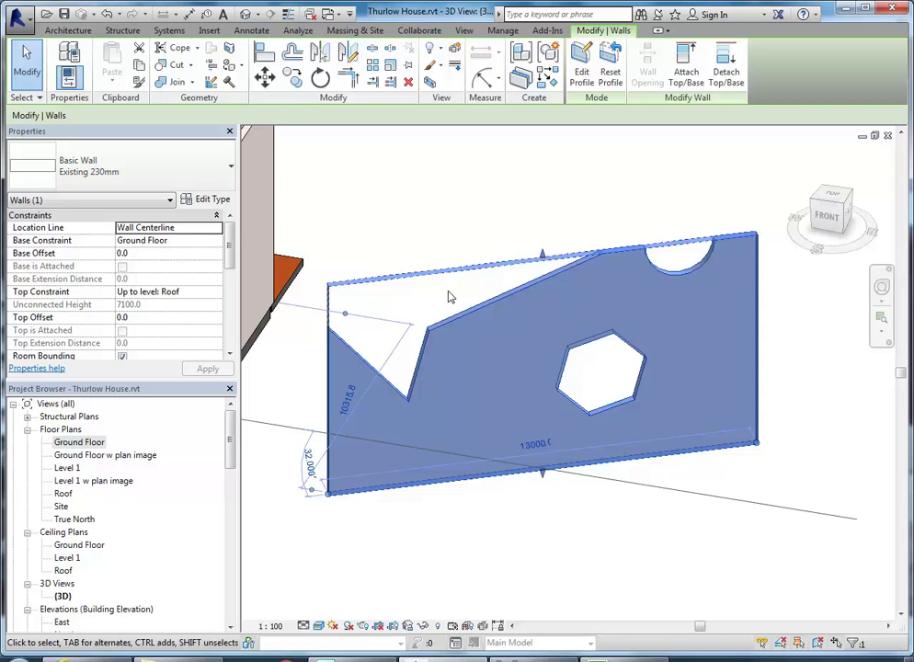
left_click(449, 306)
left_click(465, 318)
key("Delete")
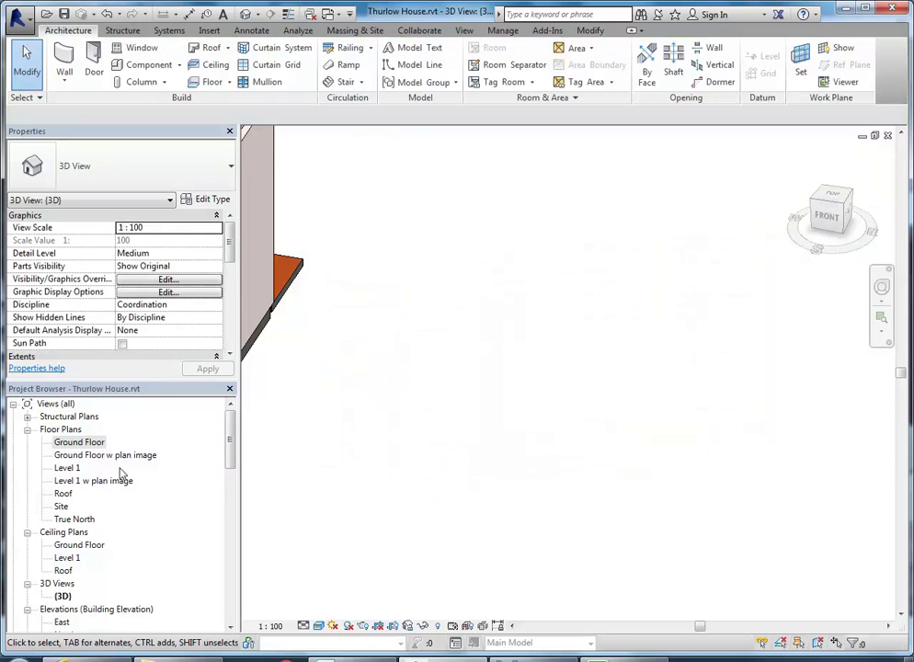
Open the Section 1 building section view.
left_click_drag(227, 440, 227, 471)
scroll(228, 472, "down", 1)
scroll(228, 473, "up", 2)
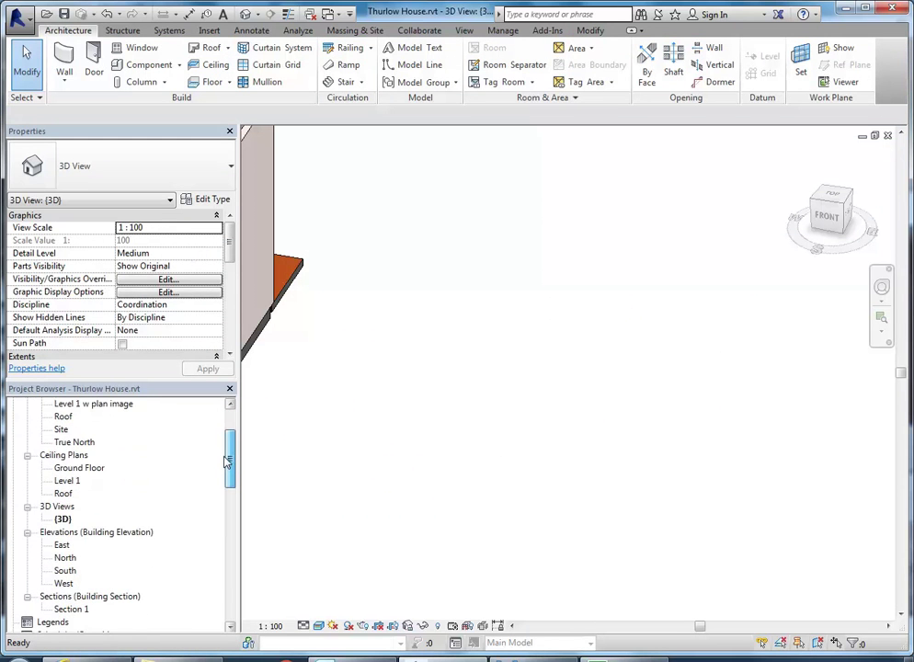
left_click(101, 468)
left_click(71, 610)
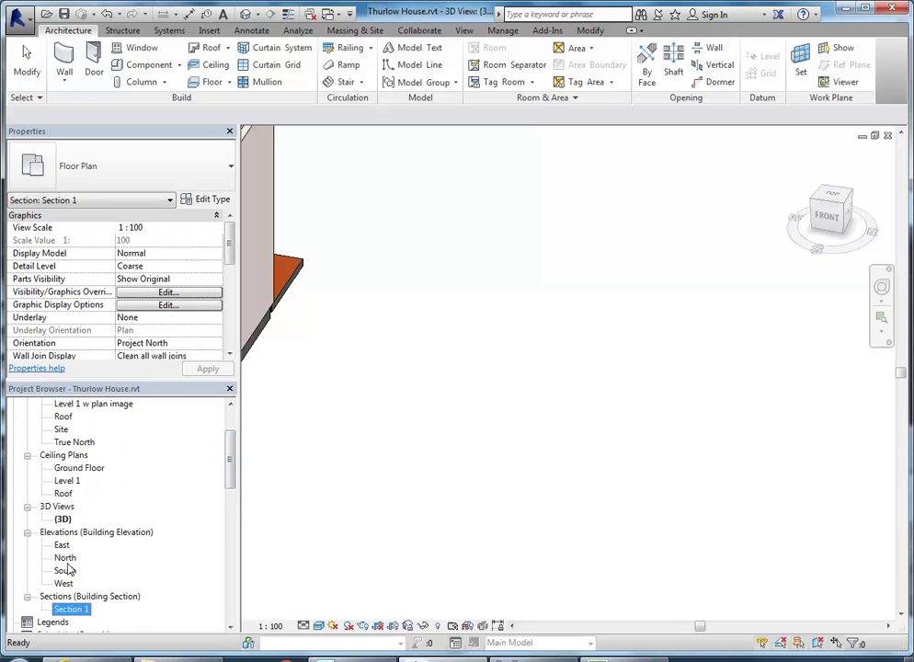
double_click(70, 609)
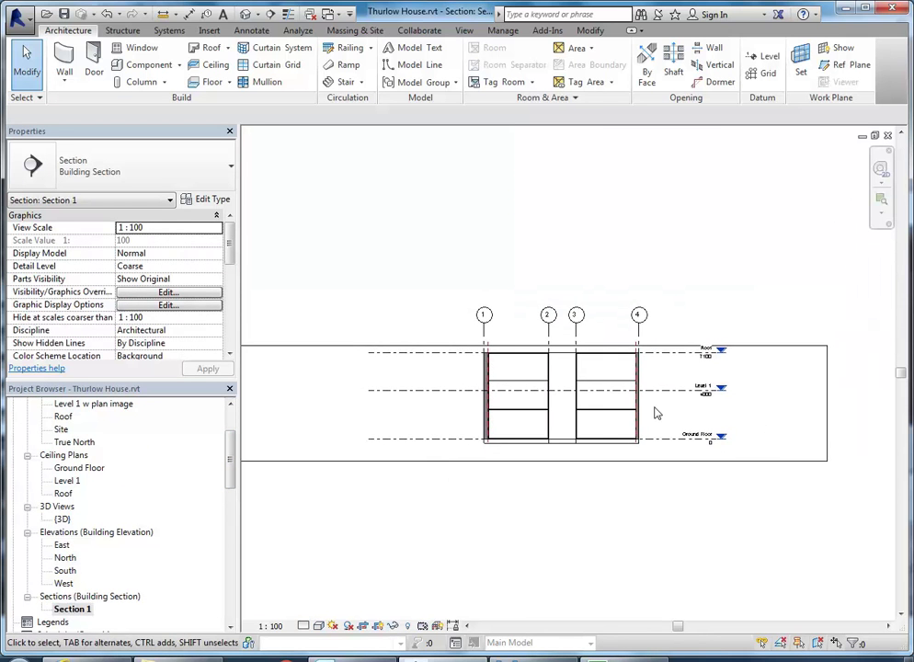
Examine the Ground Floor, Level 1 and Roof levels against the walls in the section, selecting each level in turn.
scroll(605, 412, "up", 2)
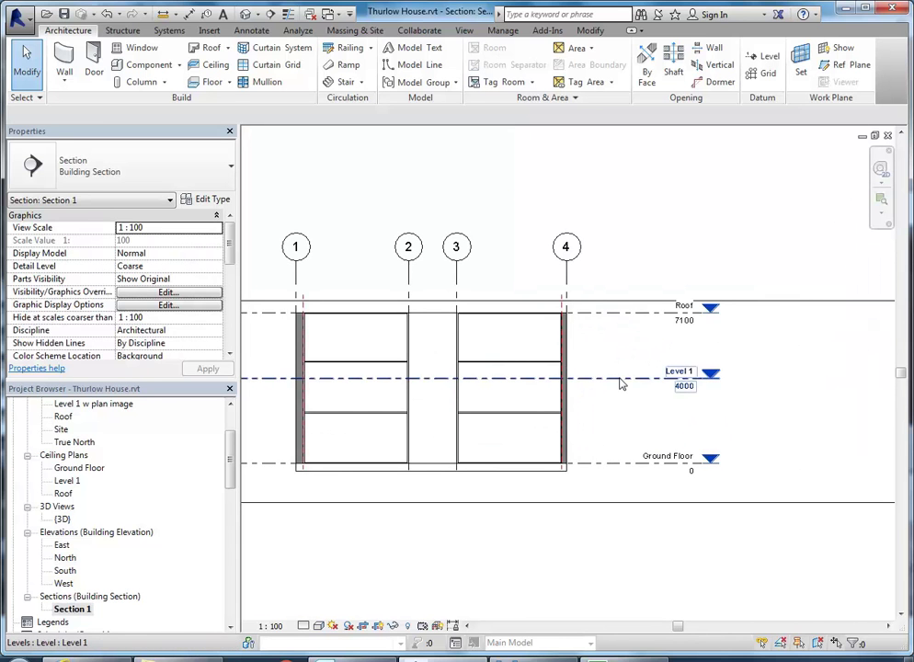
left_click(634, 464)
left_click(657, 378)
left_click(632, 316)
left_click(636, 417)
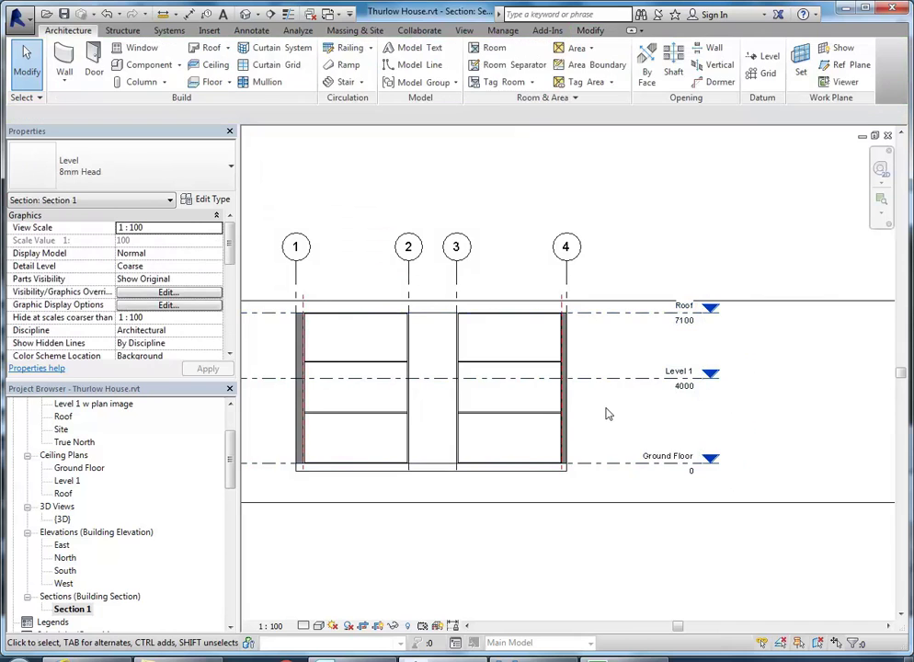
Open the Ground Floor plan view.
scroll(636, 417, "down", 2)
middle_click_drag(636, 417, 657, 422)
scroll(78, 455, "up", 2)
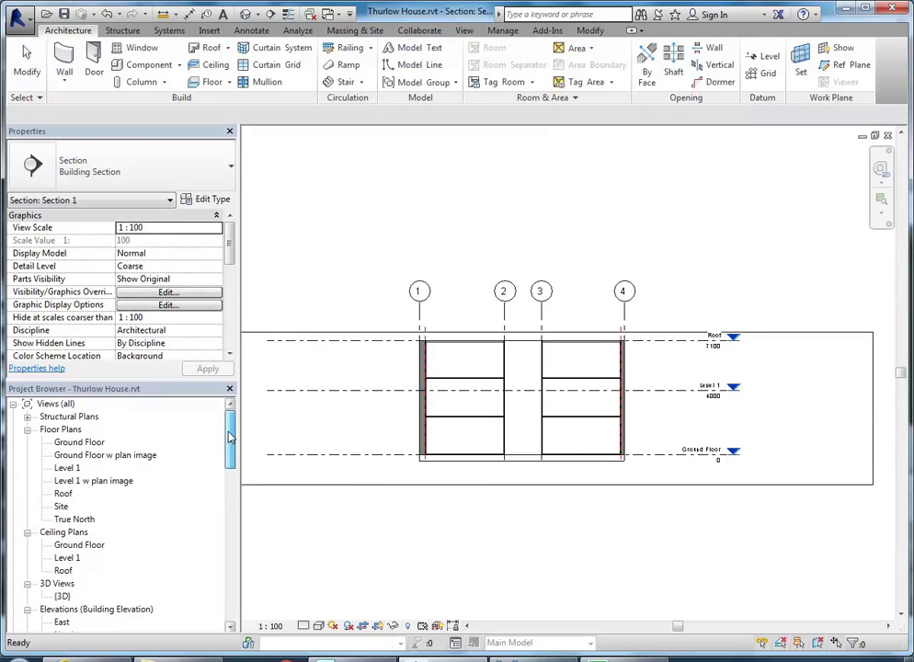
double_click(79, 442)
scroll(569, 483, "down", 3)
middle_click_drag(569, 482, 565, 454)
scroll(531, 496, "down", 2)
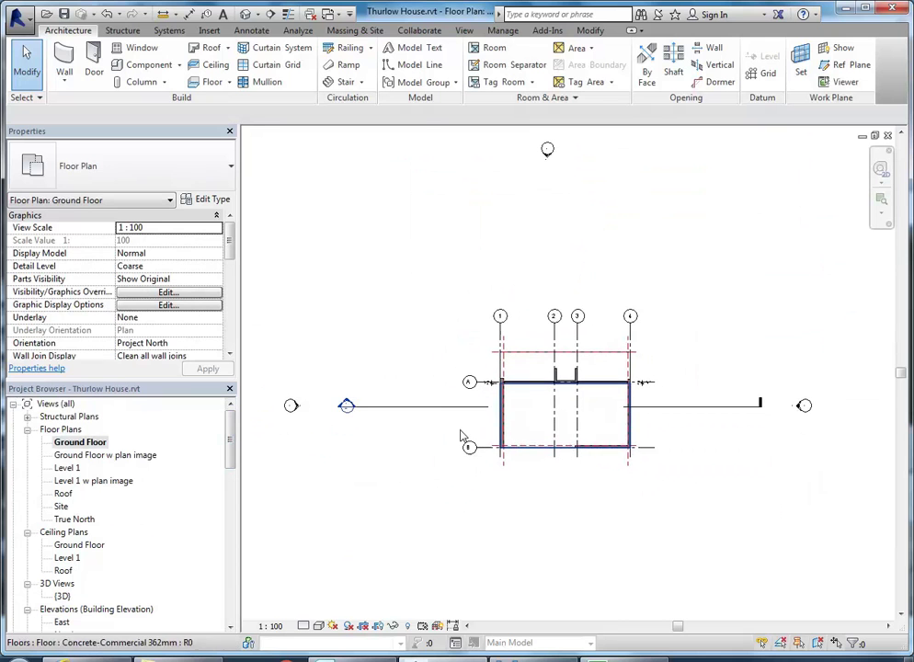
Select the existing horizontal section line across the house to examine its extents and viewing direction.
left_click(404, 410)
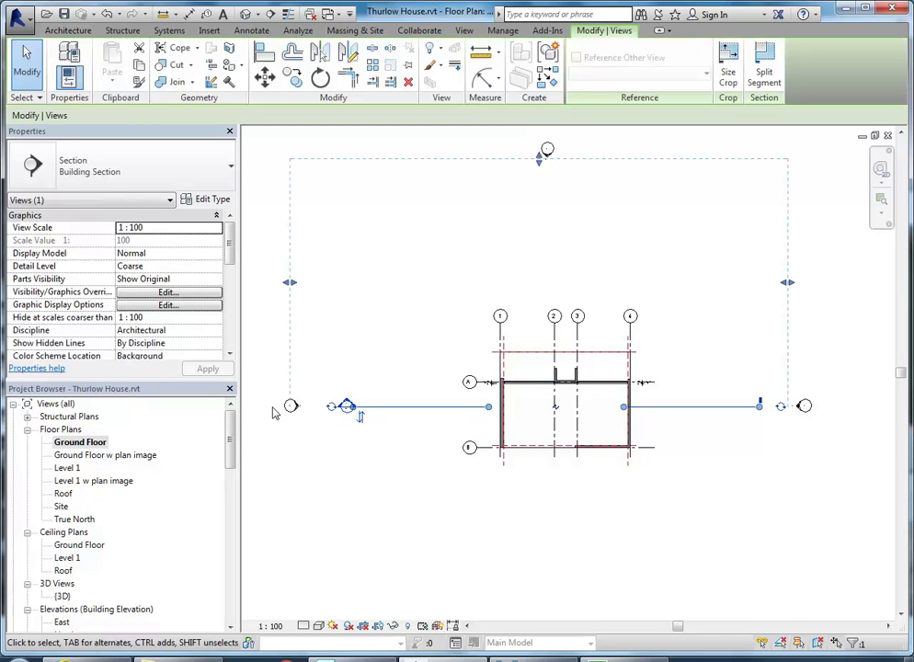
middle_click_drag(580, 402, 539, 418)
left_click(544, 483)
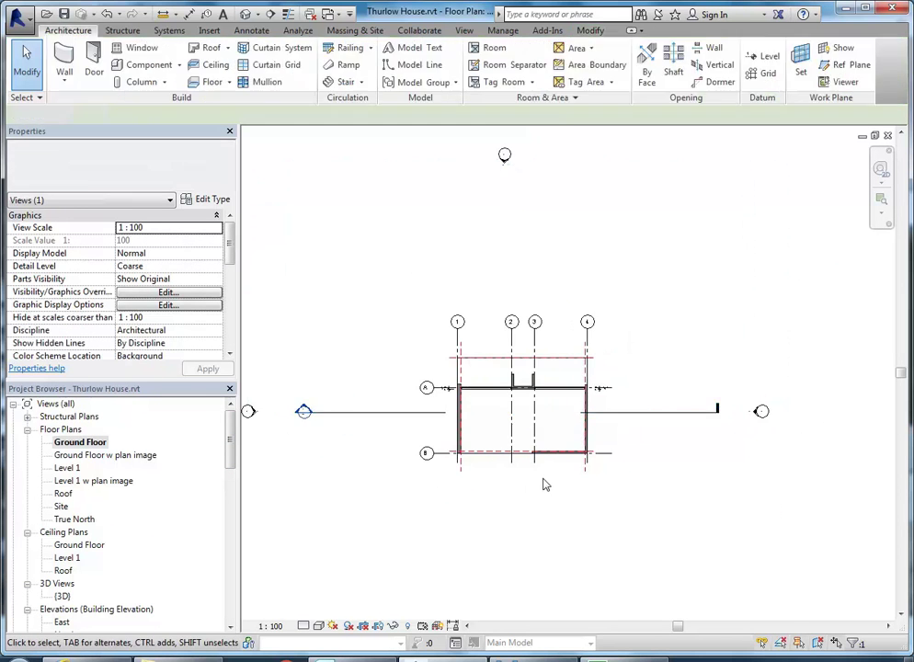
Draw a vertical building section between grids 1 and 2, from above the grid heads to below grid B.
scroll(499, 437, "up", 2)
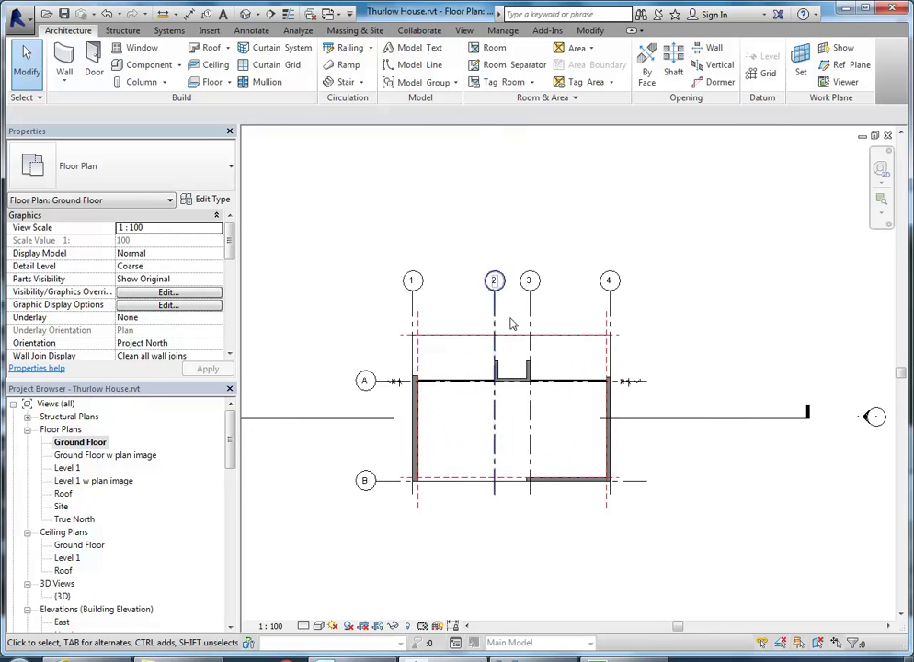
scroll(489, 459, "up", 2)
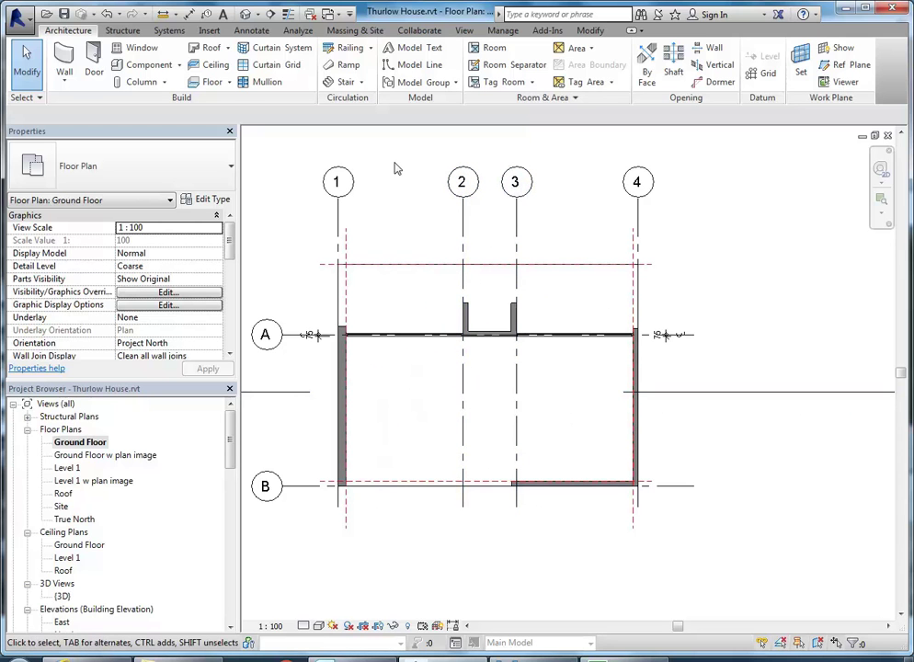
left_click(269, 13)
scroll(435, 172, "down", 1)
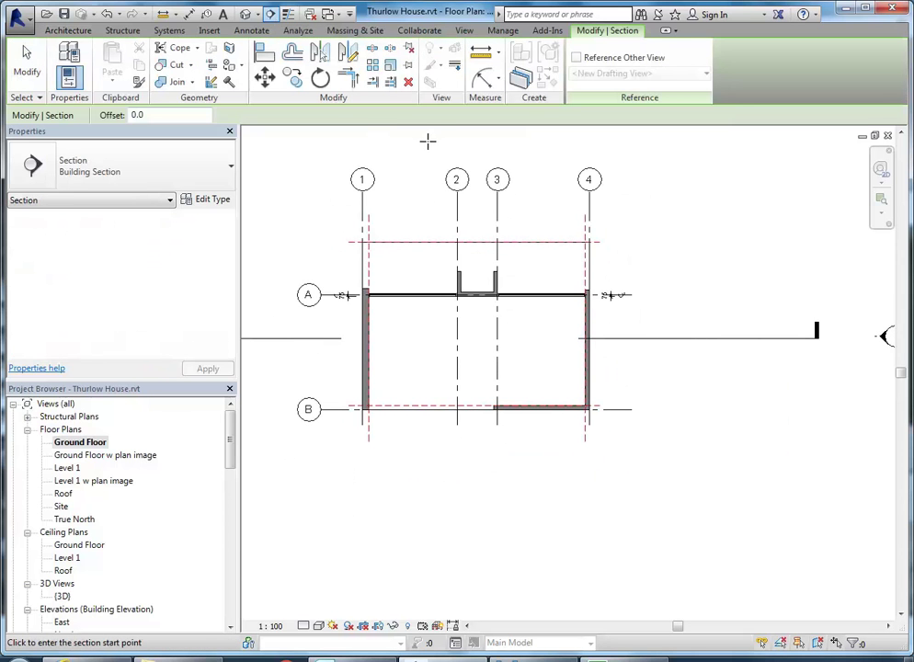
left_click(427, 139)
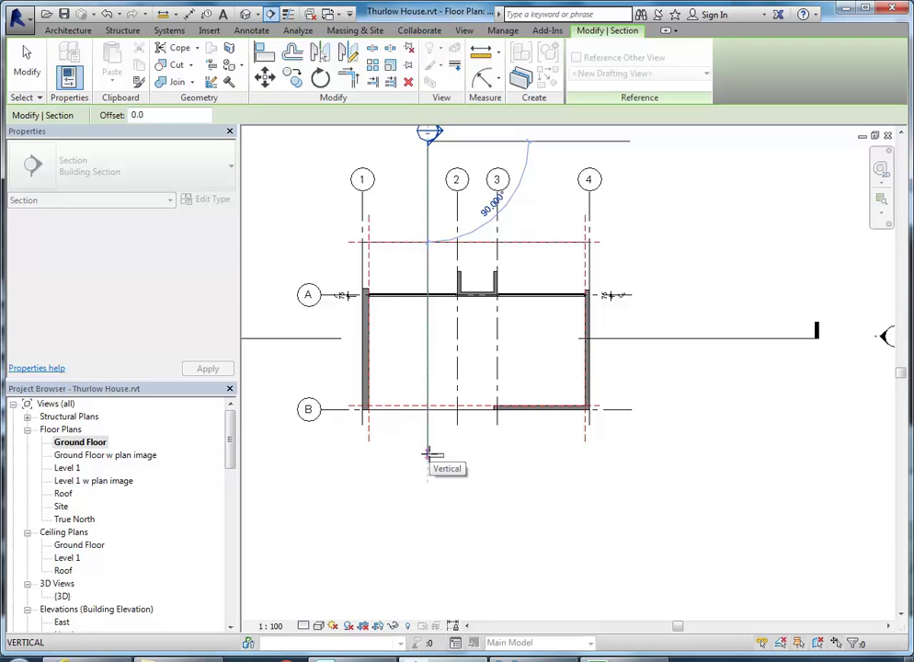
left_click(427, 452)
key("Escape")
middle_click_drag(410, 345, 393, 396)
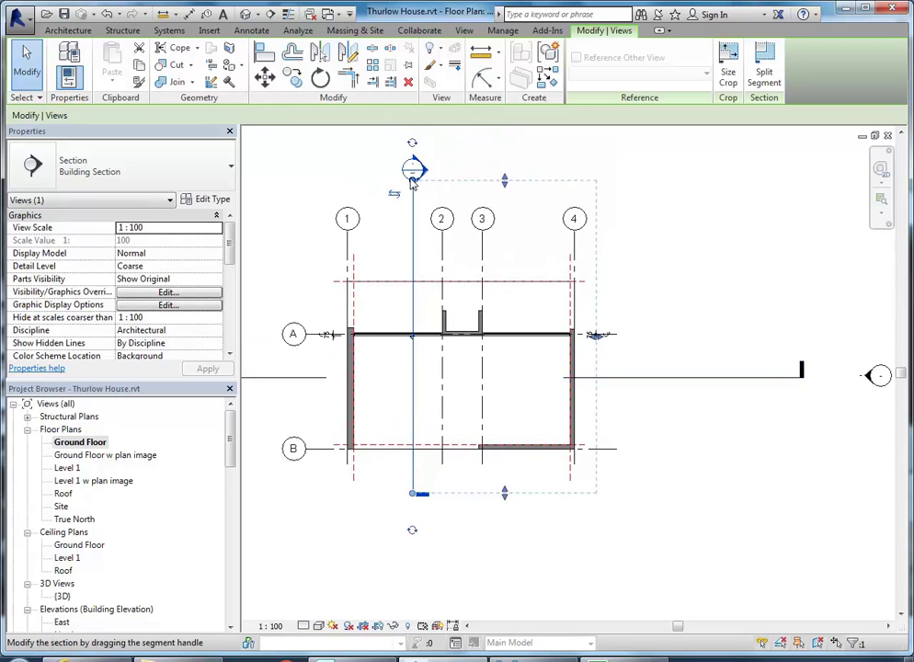
left_click(421, 401)
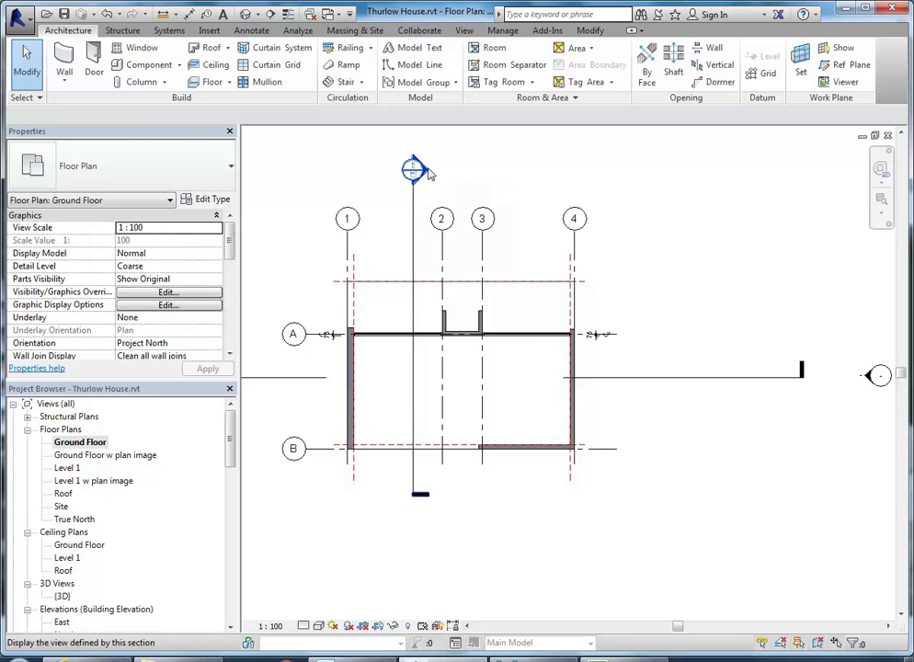
Open the new vertical section's view from its section head.
double_click(416, 170)
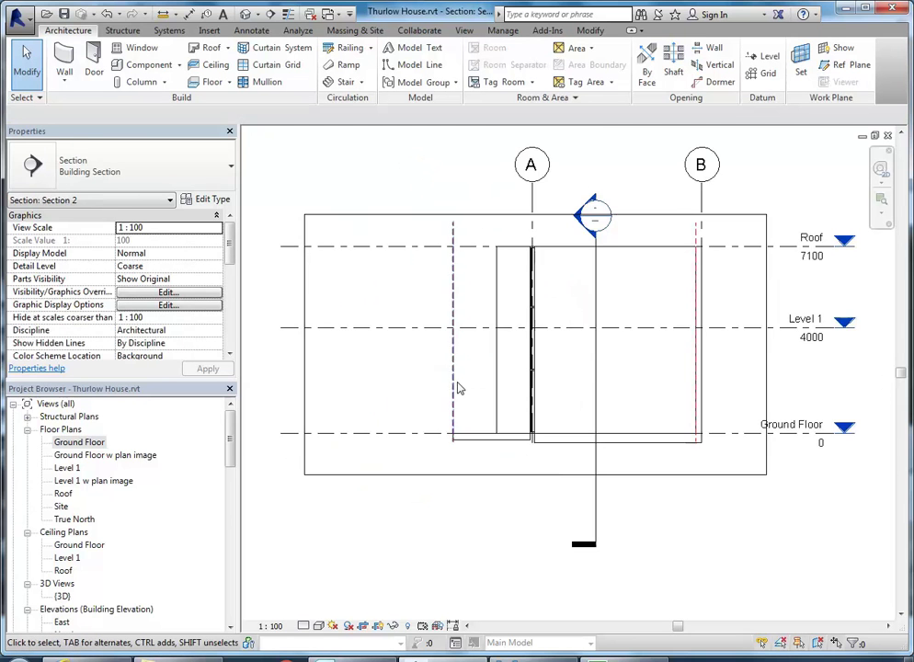
middle_click_drag(589, 372, 522, 377)
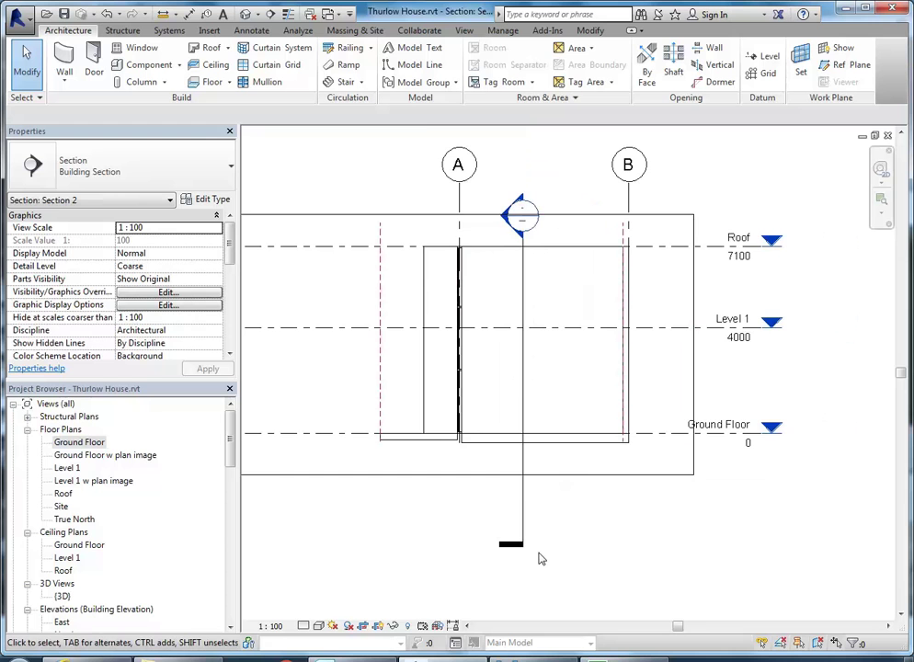
scroll(563, 393, "up", 1)
scroll(563, 393, "up", 1)
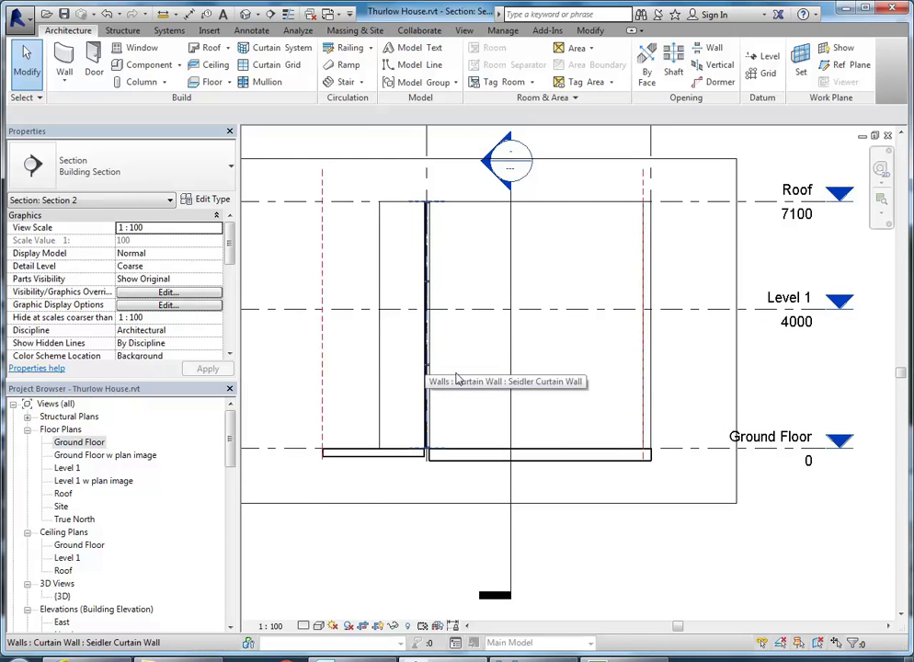
Select the Existing 230mm wall at grid B to examine it in the section.
left_click(645, 375)
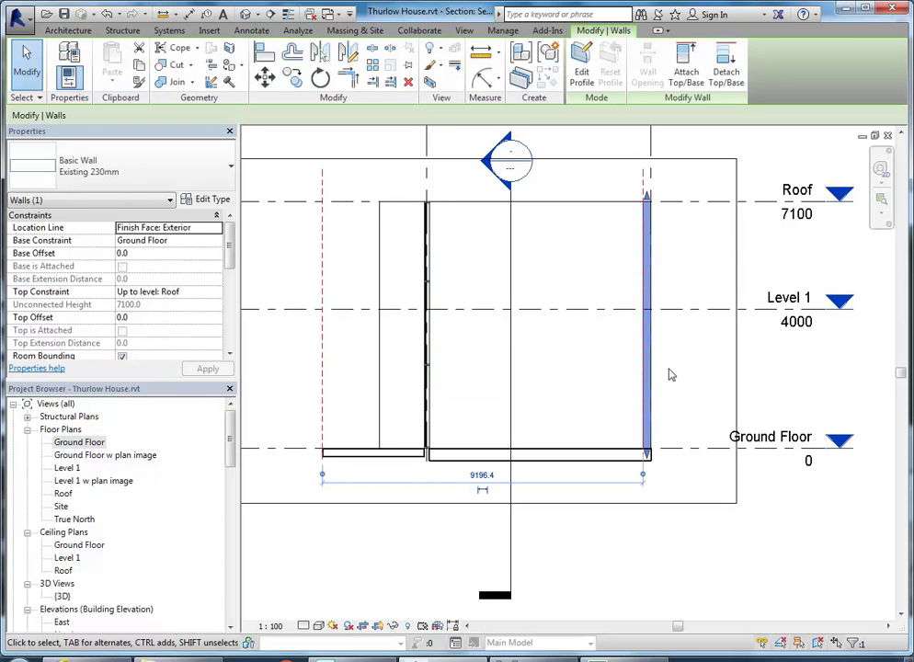
scroll(593, 345, "up", 2)
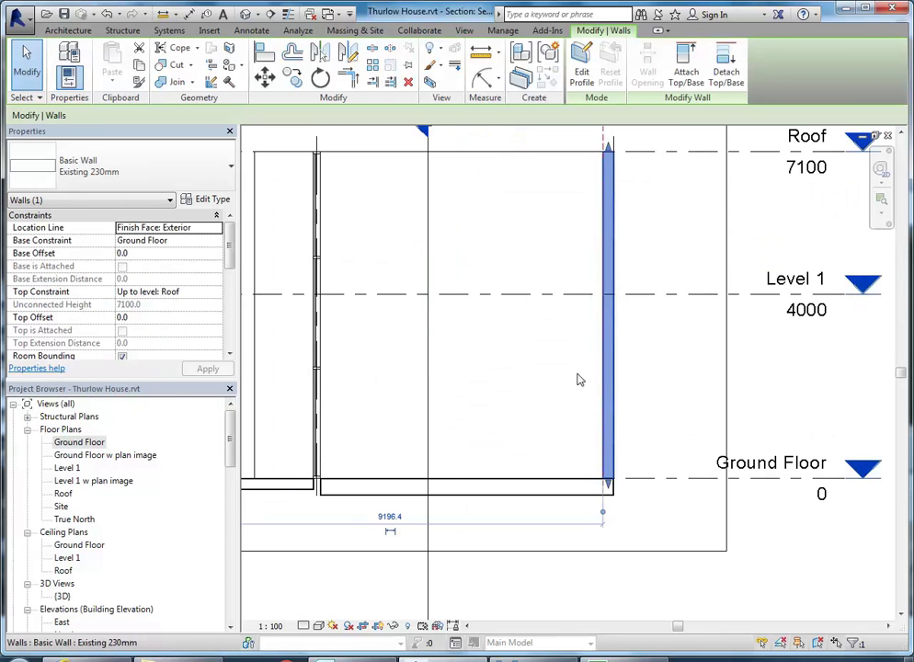
left_click(542, 389)
scroll(553, 394, "down", 1)
middle_click_drag(552, 395, 553, 394)
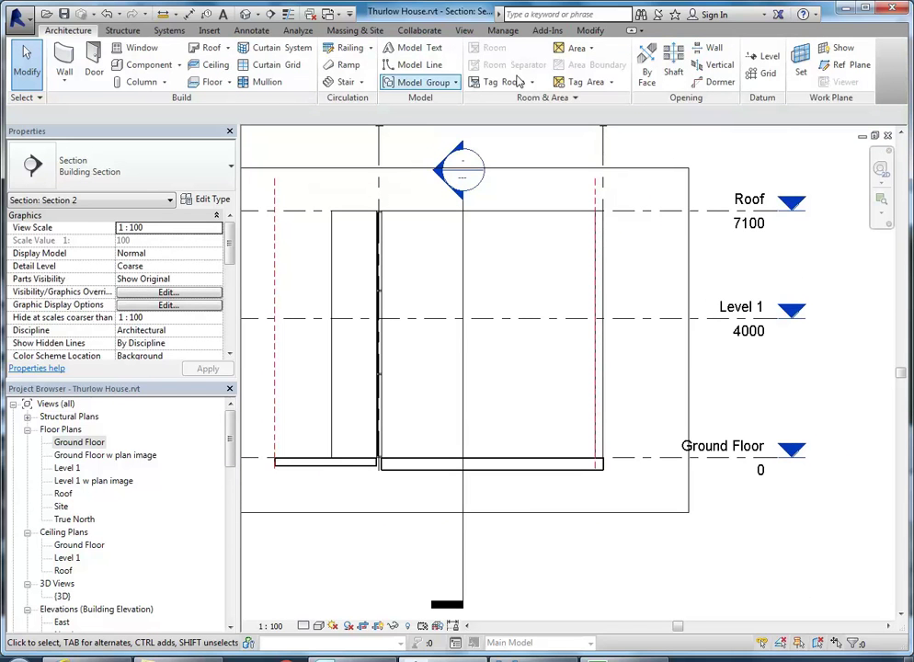
Place a level at 2000 between Ground Floor and Level 1, aligned with the ends of the existing levels.
left_click(765, 56)
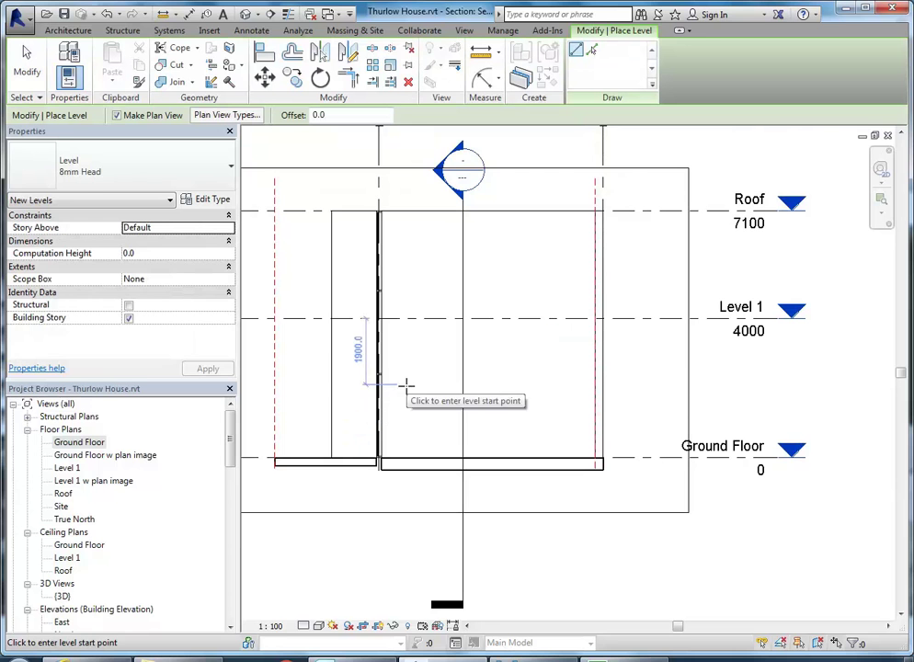
left_click(350, 380)
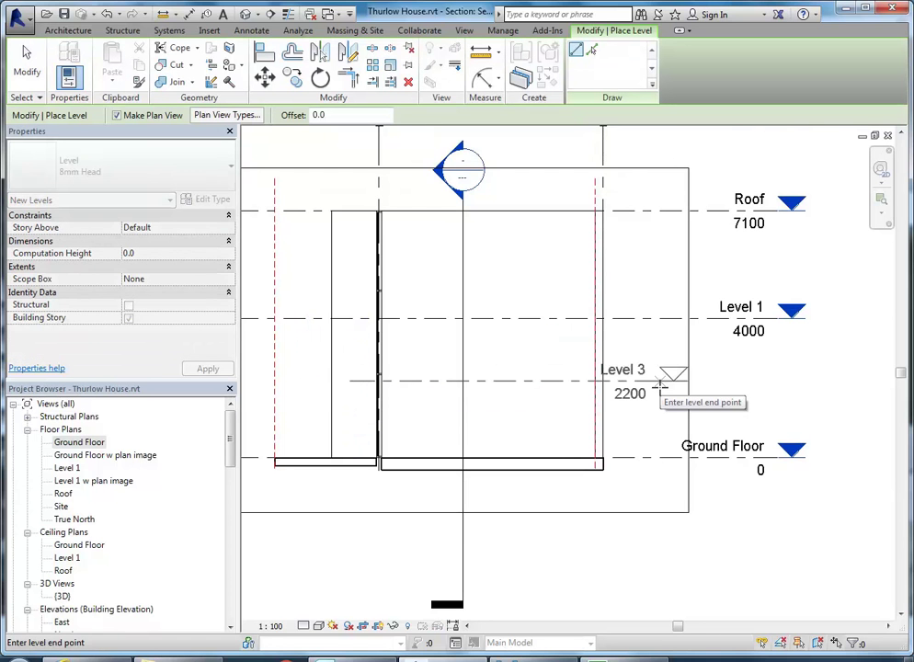
key("Escape")
scroll(730, 402, "down", 2)
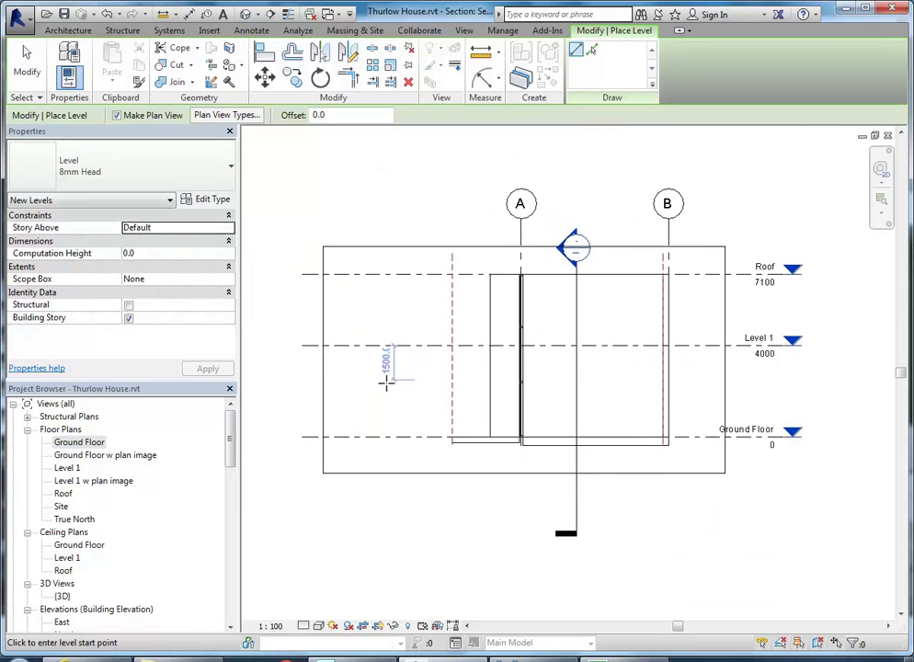
left_click(301, 390)
left_click(794, 390)
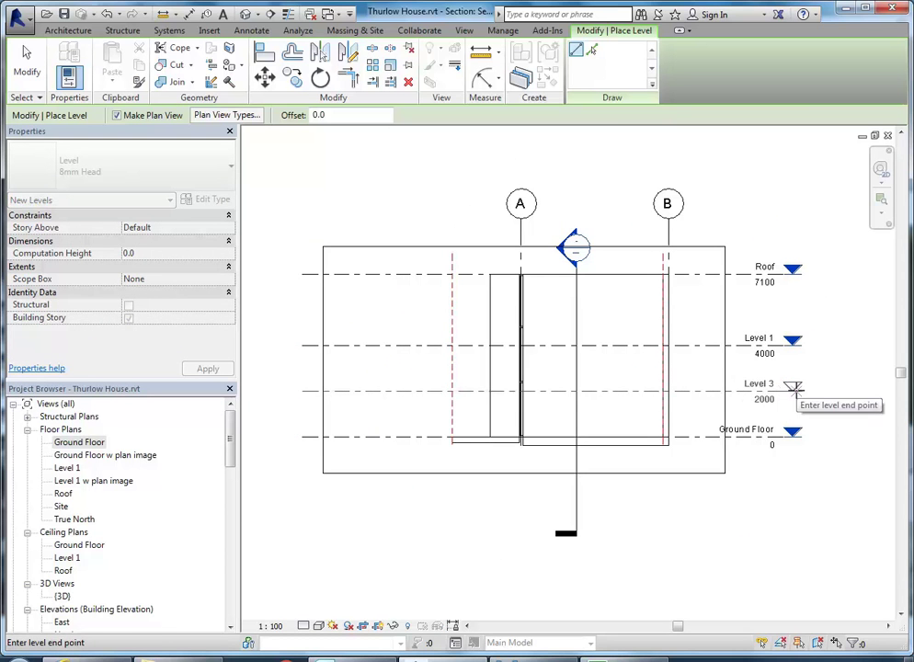
left_click(790, 386)
scroll(809, 395, "up", 4)
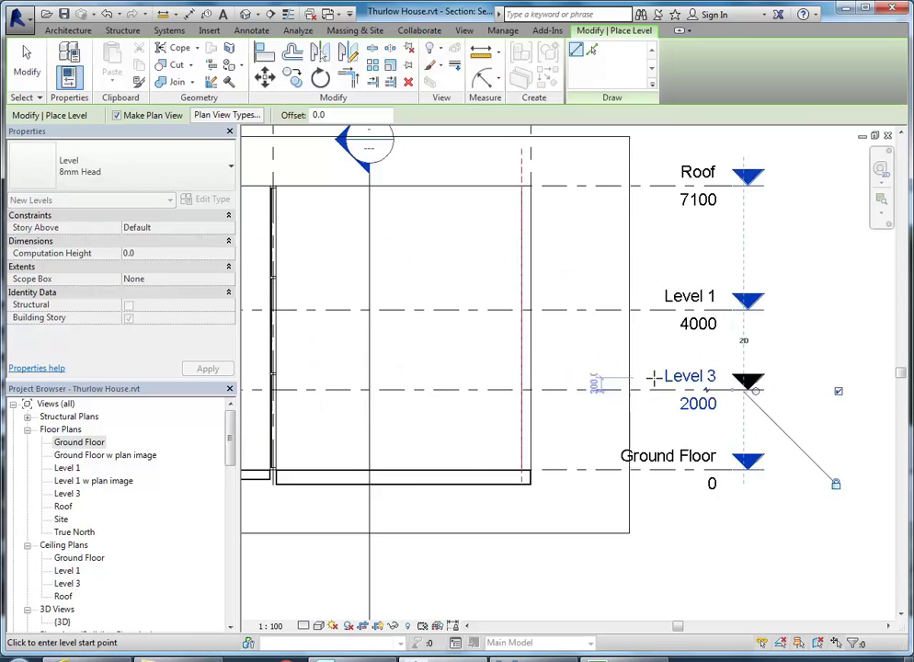
key("Escape")
key("Escape")
Delete the Level 3 line at 2000 together with its associated view.
left_click(592, 378)
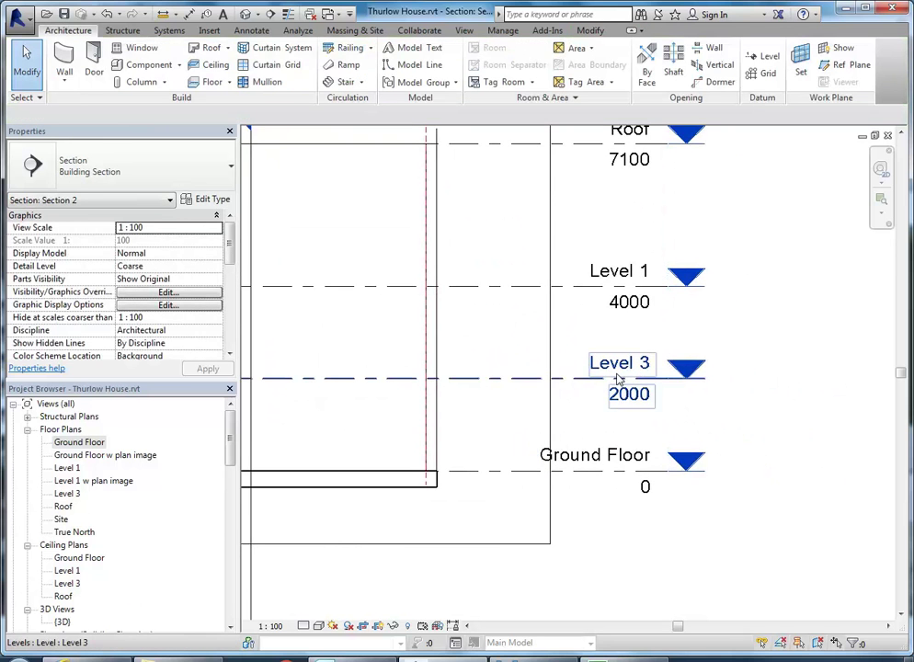
scroll(579, 405, "up", 3)
left_click(581, 332)
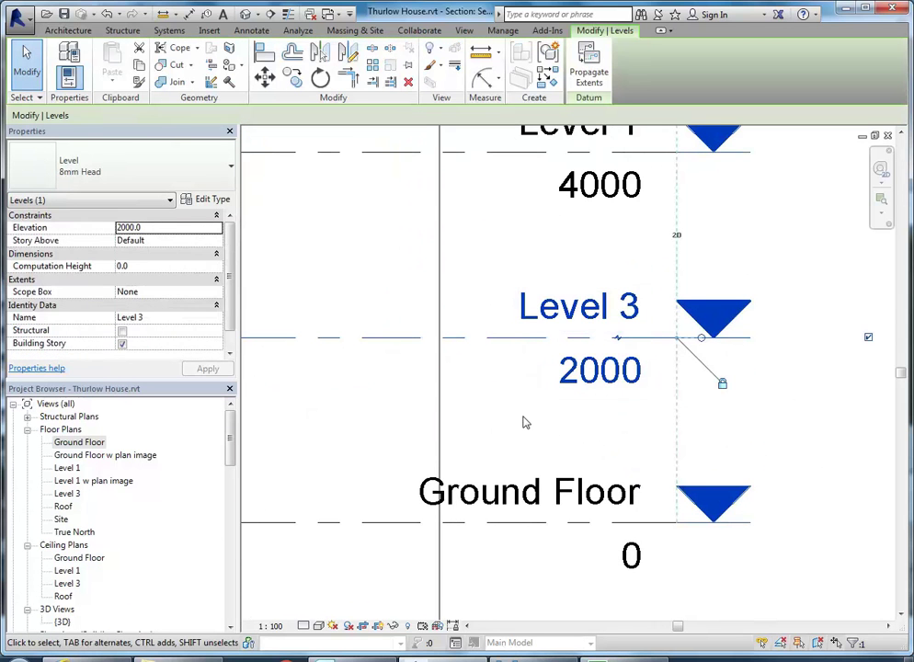
key("Delete")
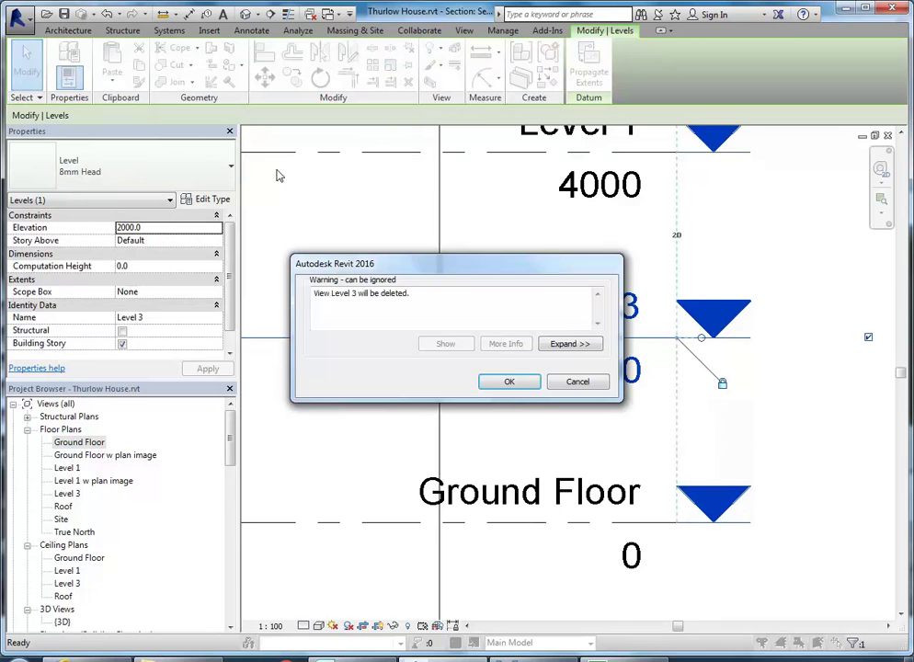
left_click(510, 381)
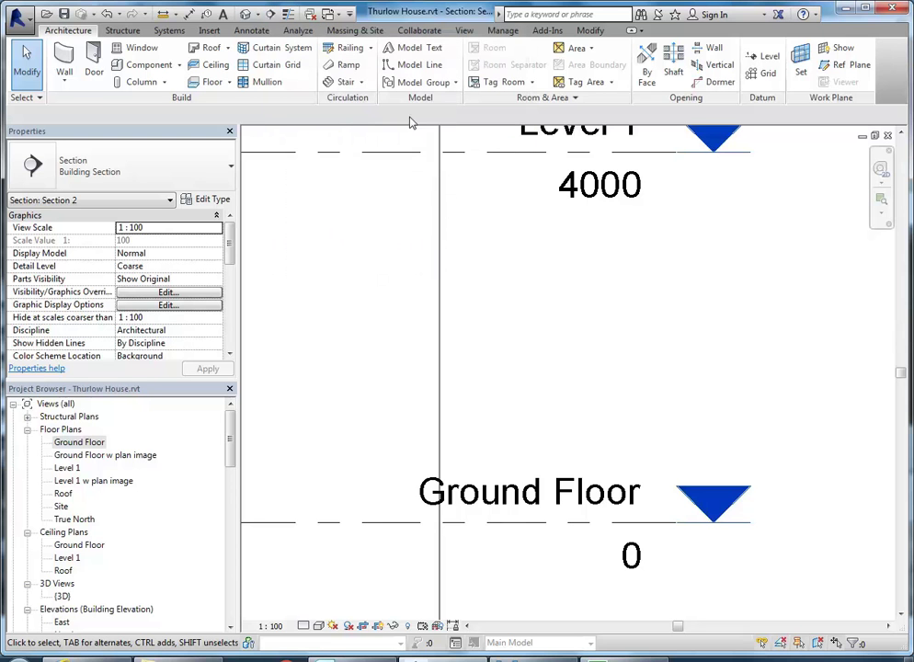
Add a level at 1900 between Ground Floor and Level 1, aligning both ends with the existing level lines.
scroll(605, 329, "down", 5)
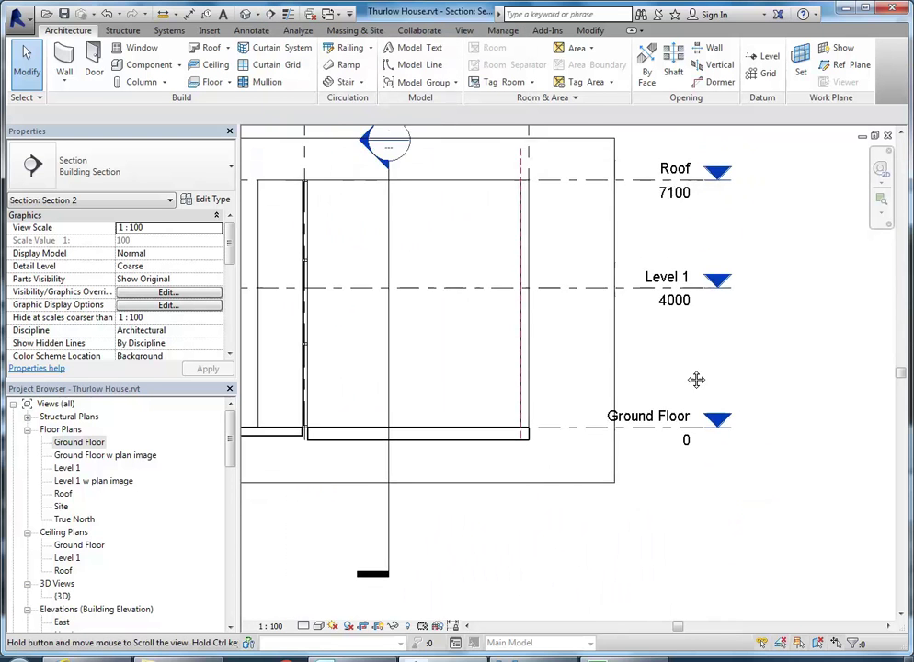
scroll(745, 408, "down", 2)
middle_click_drag(820, 402, 836, 428)
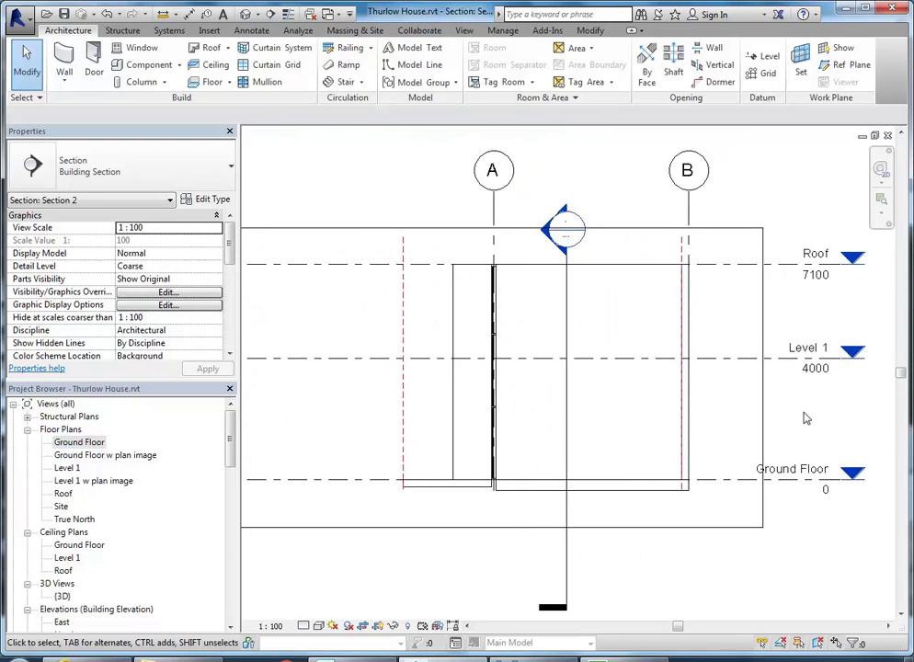
left_click(768, 58)
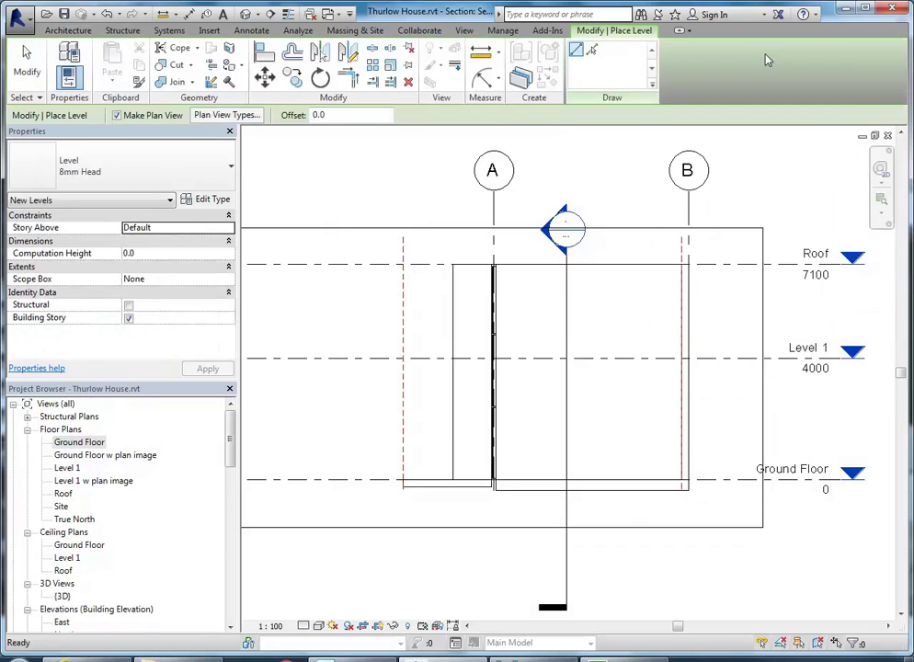
scroll(576, 336, "down", 2)
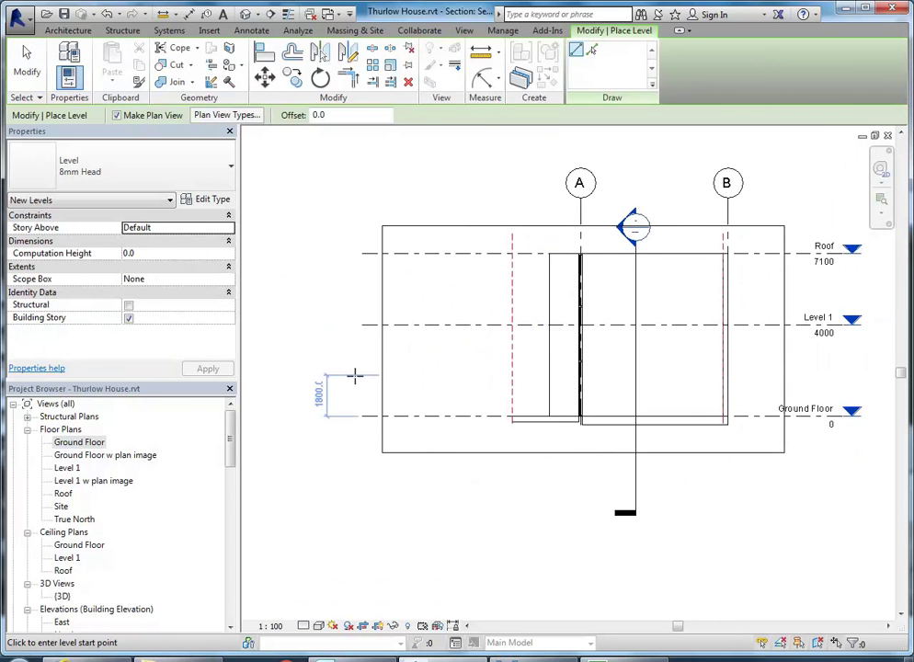
middle_click_drag(367, 385, 301, 382)
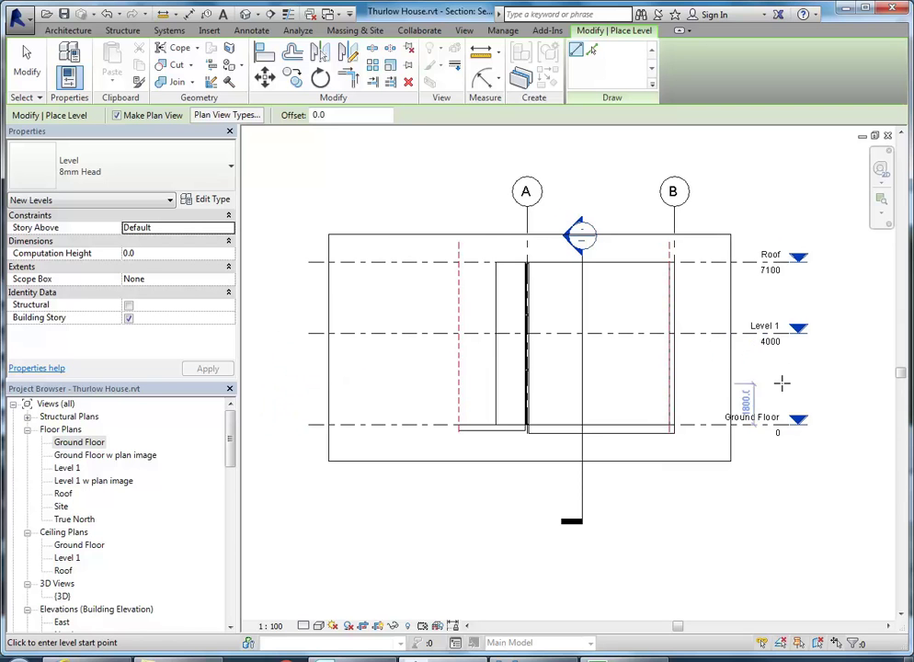
left_click(307, 380)
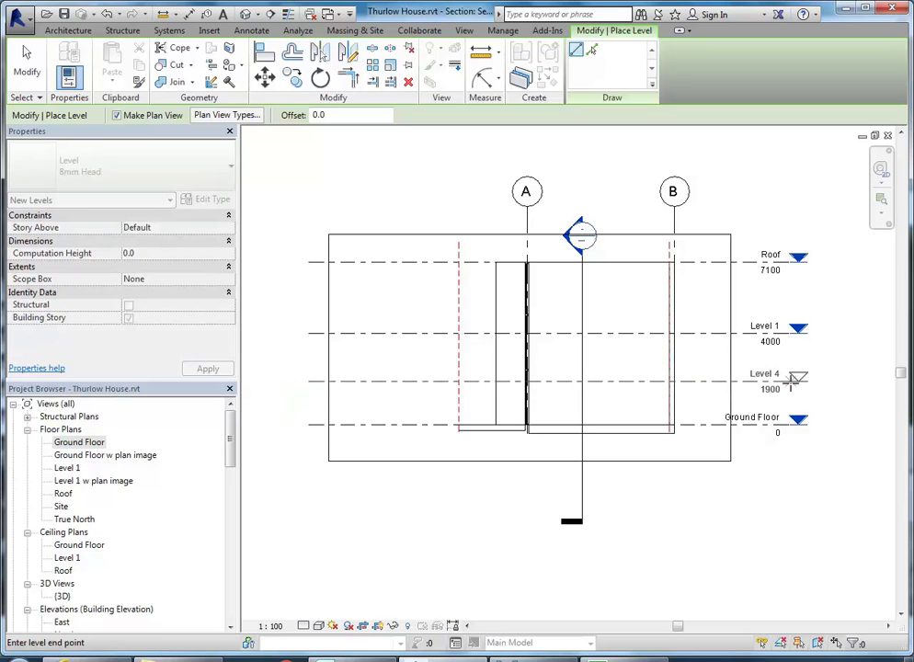
left_click(792, 380)
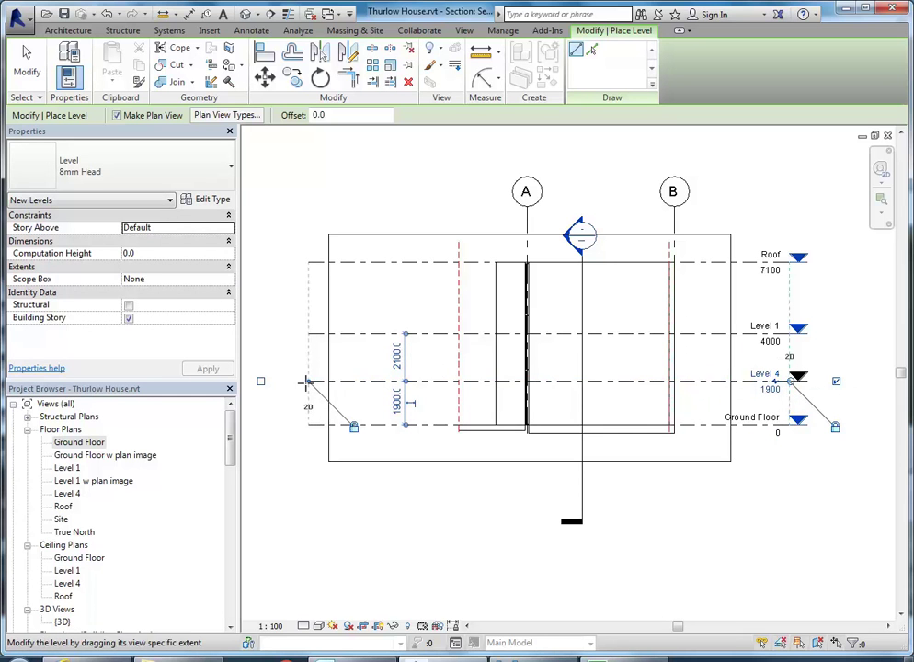
middle_click_drag(765, 450, 659, 467)
scroll(616, 414, "up", 4)
scroll(592, 423, "up", 1)
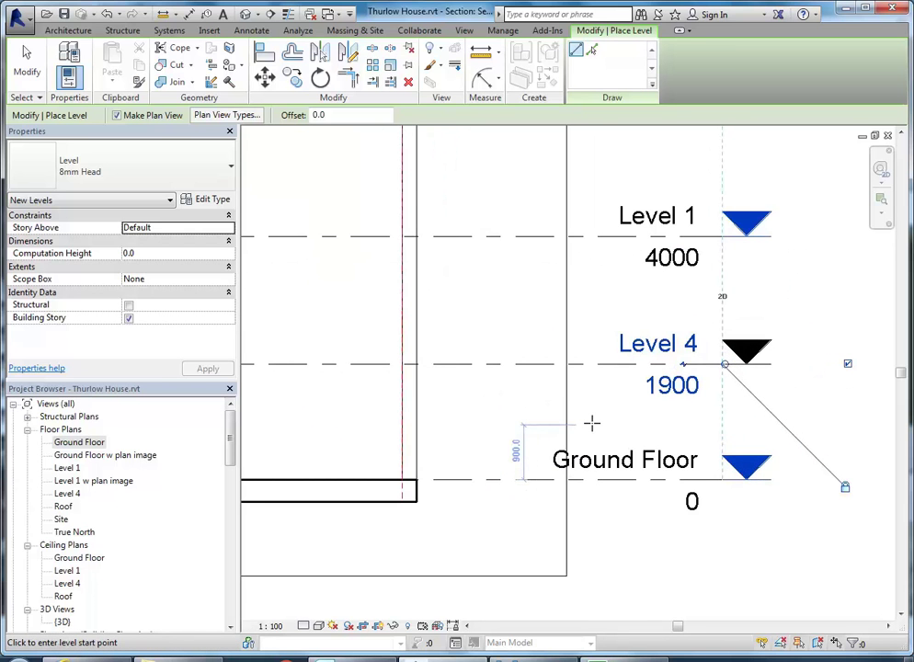
scroll(592, 423, "down", 4)
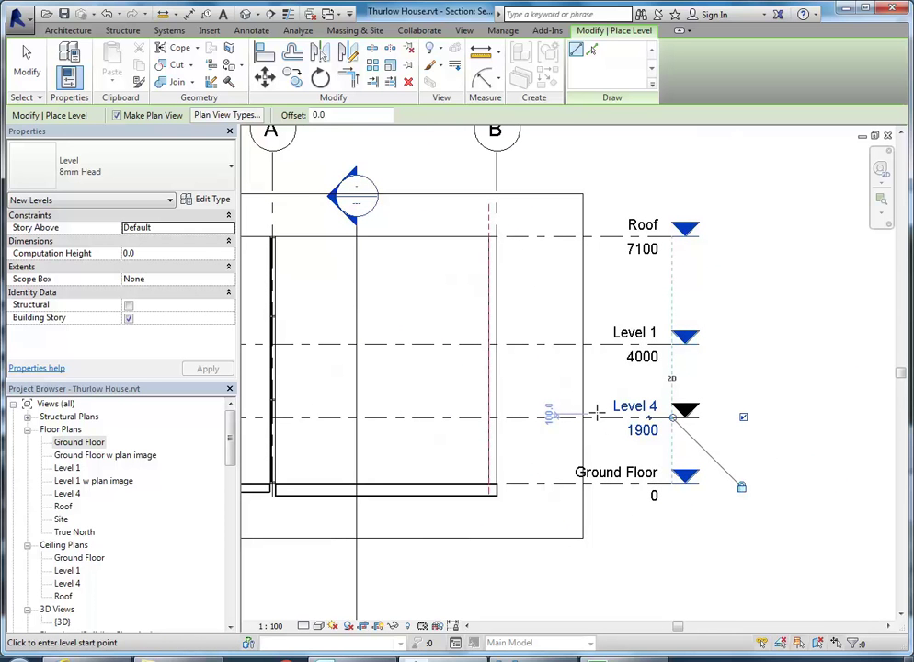
middle_click_drag(595, 413, 596, 399)
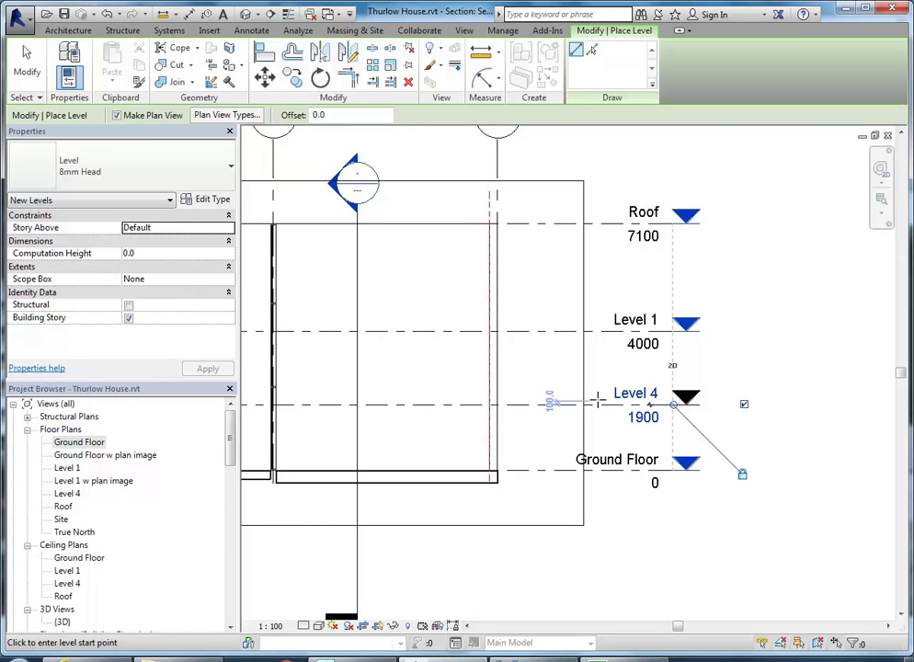
Finish placing levels and bring the level heads beside the section into closer view.
key("Escape")
key("Escape")
middle_click_drag(575, 398, 614, 467)
scroll(614, 430, "up", 3)
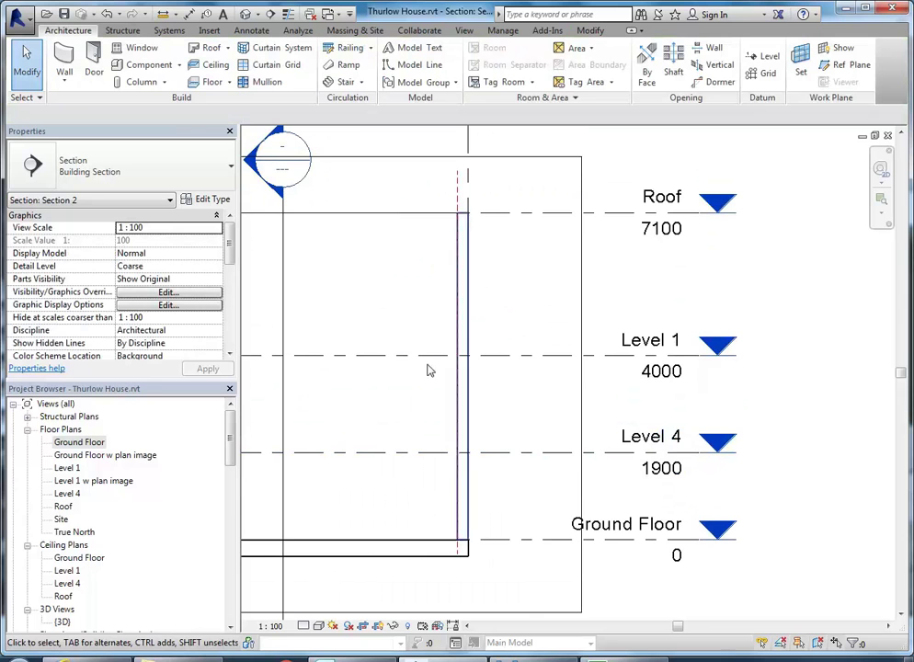
left_click(646, 442)
left_click(646, 442)
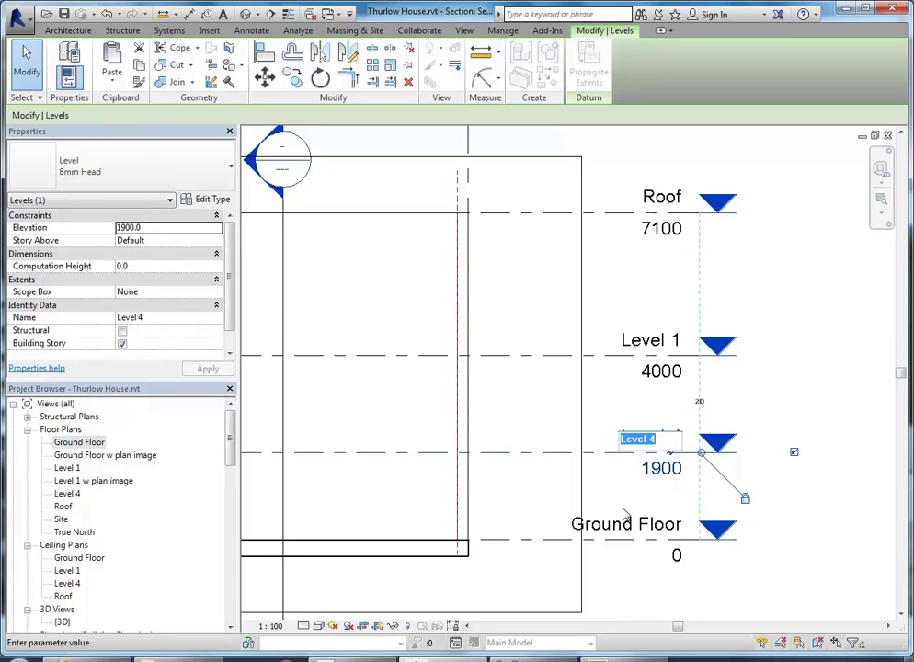
left_click(623, 515)
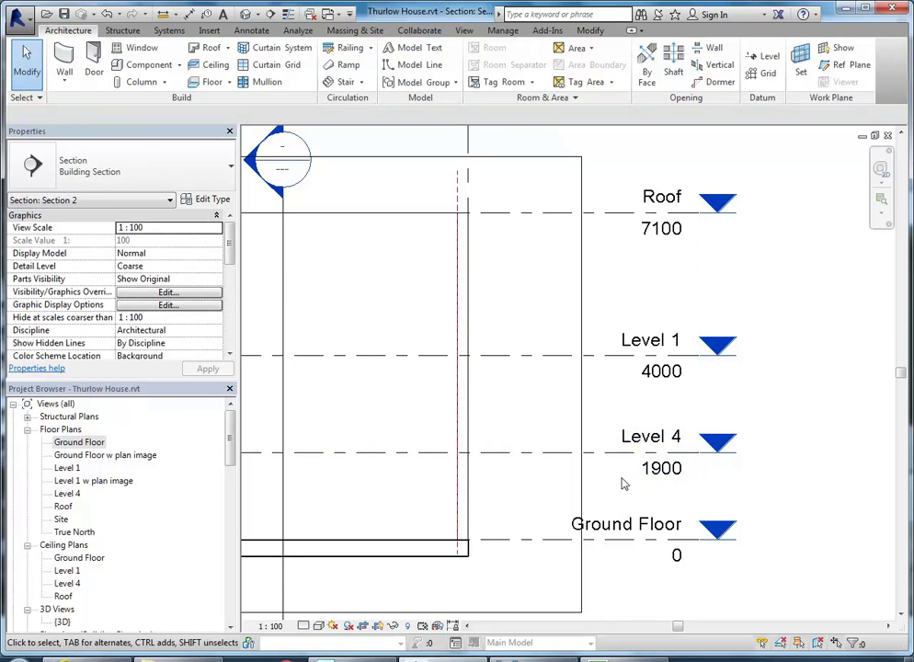
Rename the level at 1900 as Entry and rename its corresponding views too.
middle_click_drag(632, 485, 576, 465)
scroll(577, 465, "up", 2)
left_click(568, 426)
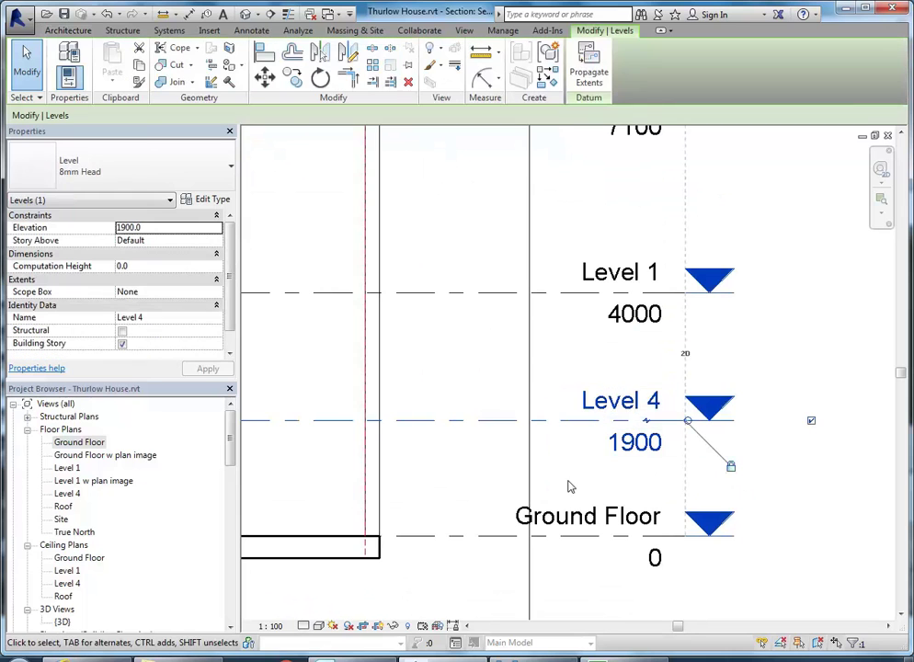
left_click(610, 416)
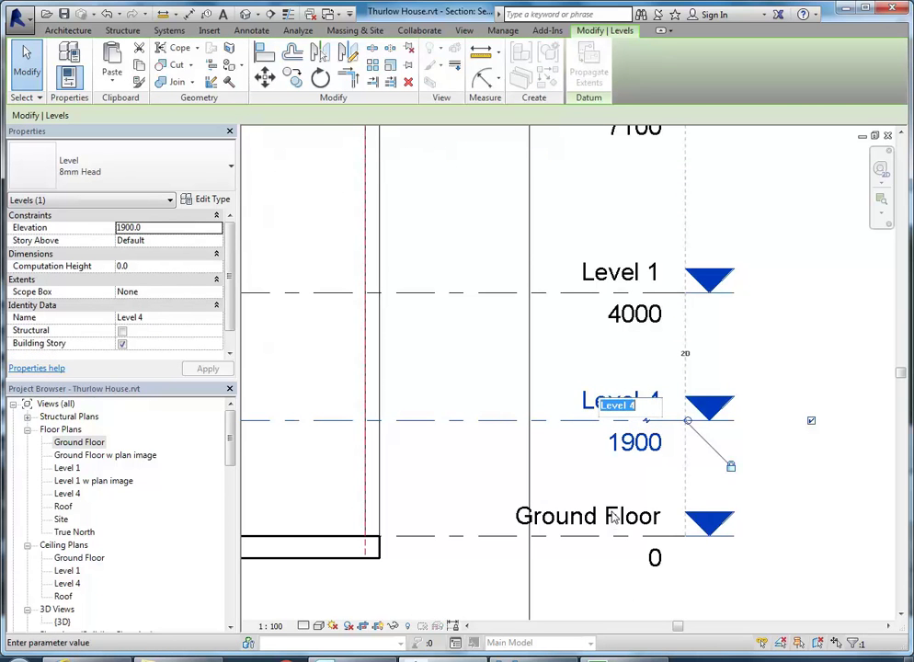
type("Entry")
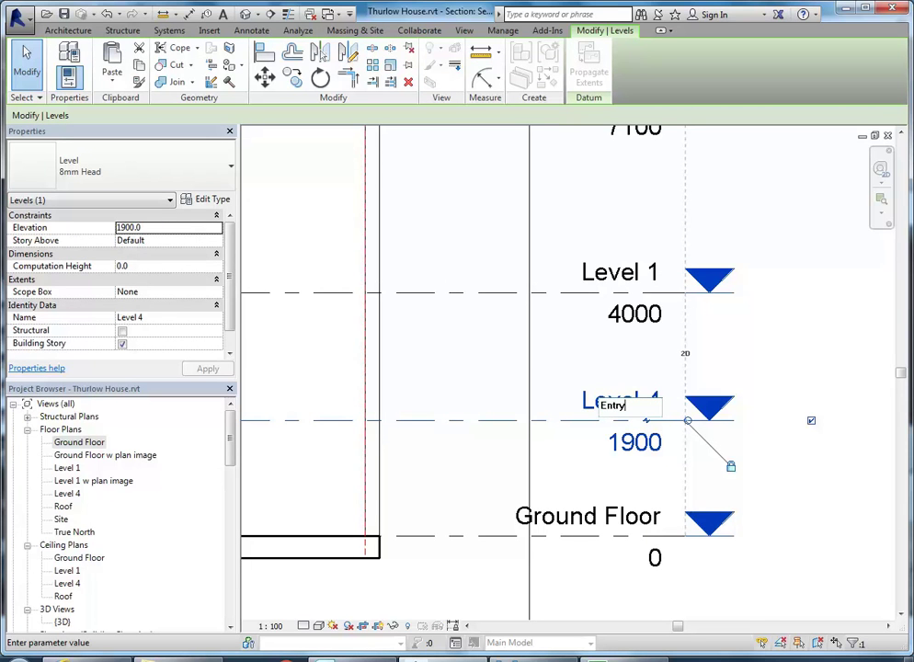
key("Return")
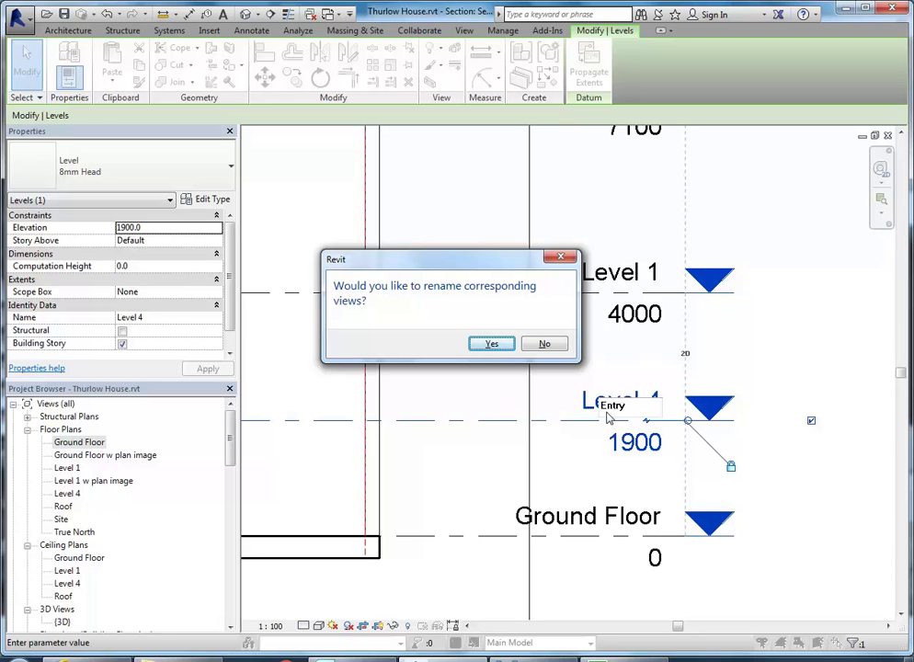
left_click(490, 343)
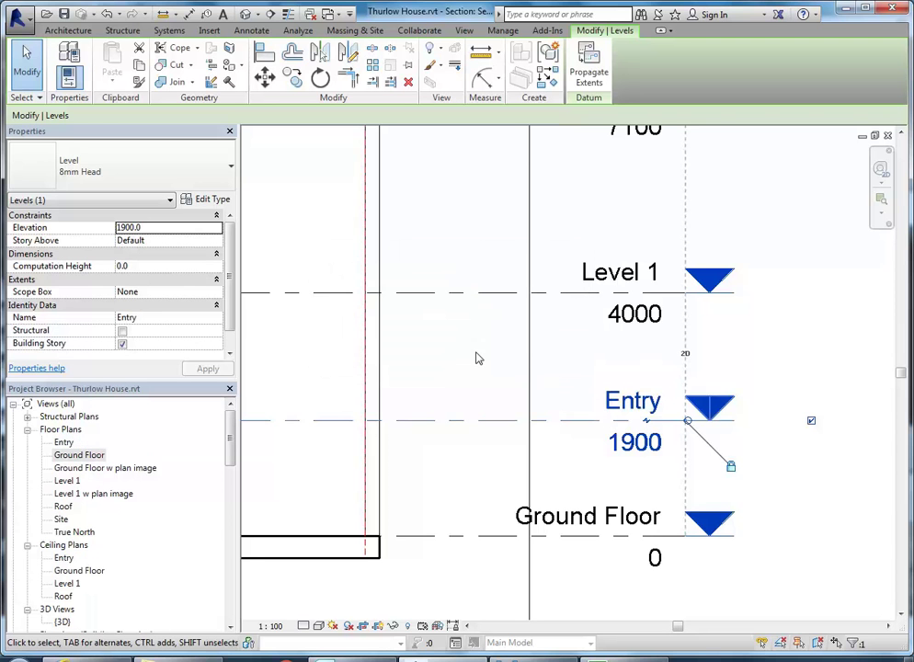
Compare the listing order of the floor plan views with the stacking of the levels in the section.
left_click(63, 443)
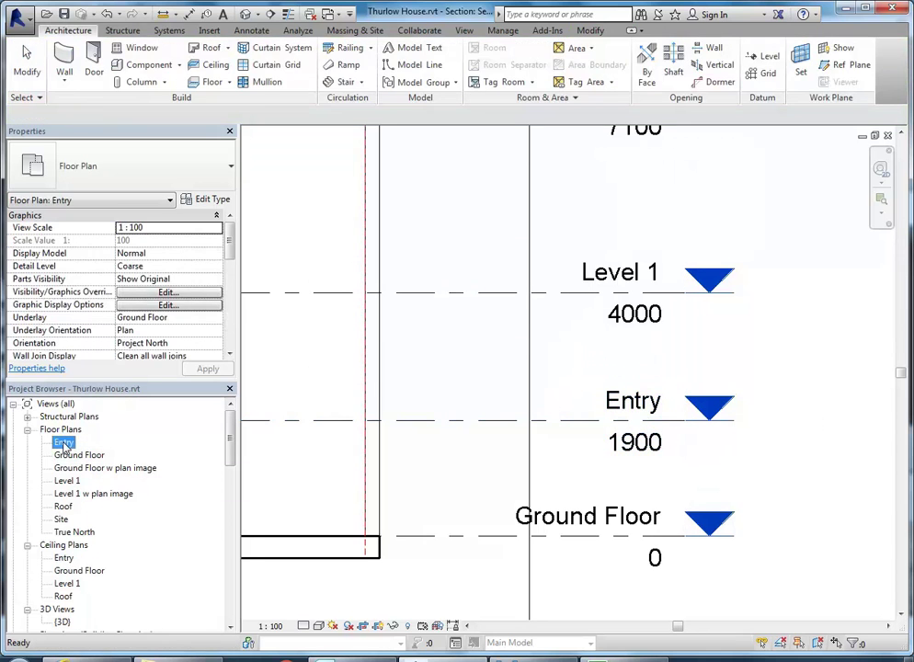
left_click(64, 455)
left_click(66, 481)
left_click(62, 507)
left_click(63, 443)
left_click(66, 455)
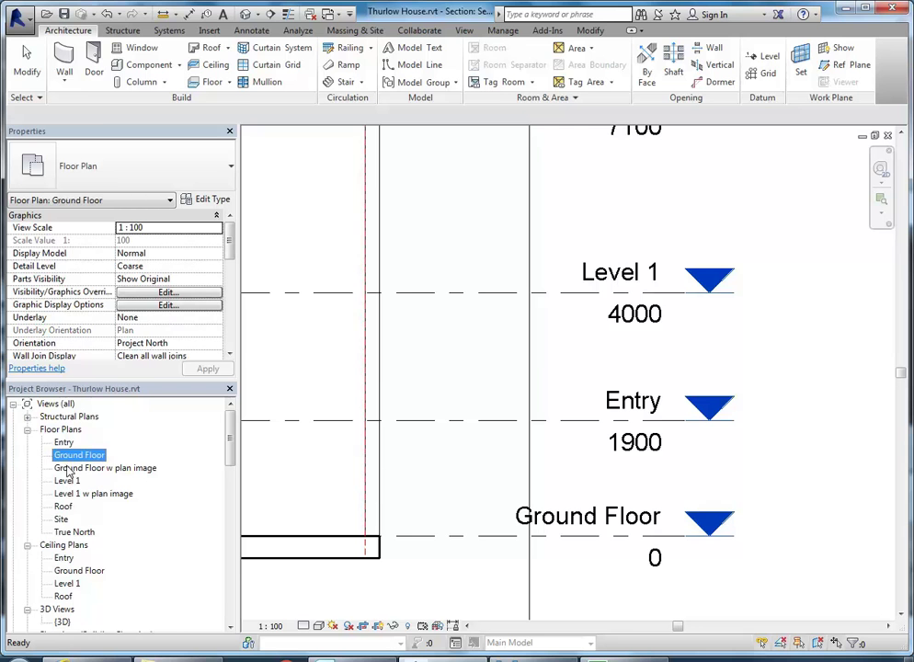
left_click(61, 467)
left_click(483, 420)
scroll(450, 455, "down", 2)
left_click(536, 543)
middle_click_drag(537, 543, 546, 538)
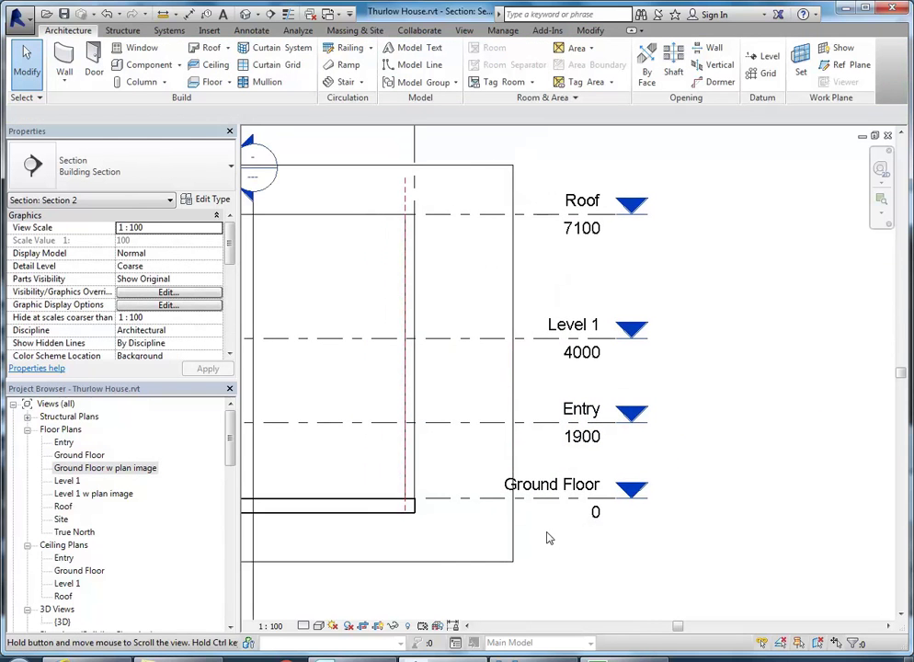
left_click(62, 442)
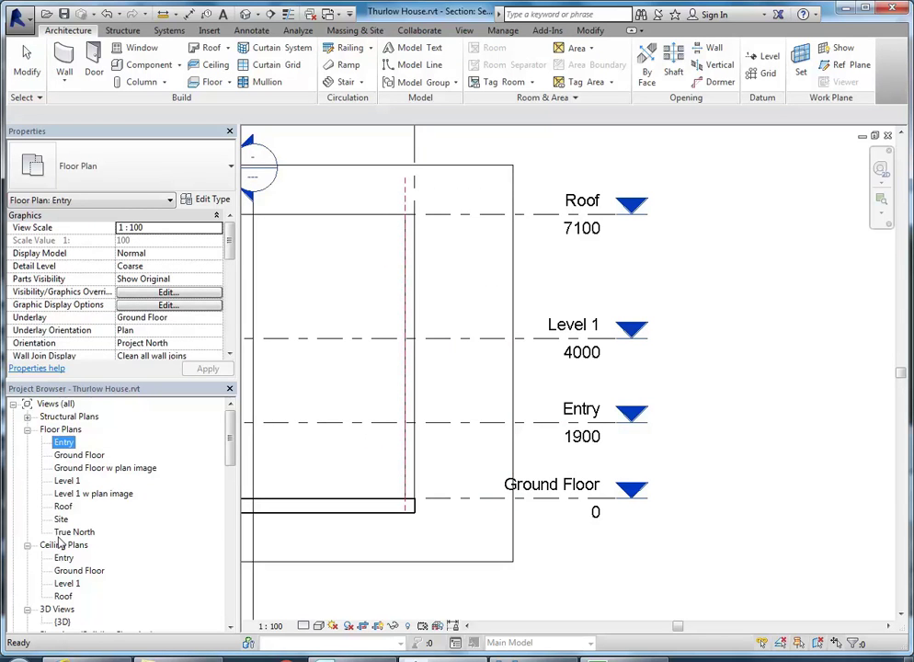
Rename the Ground Floor plan view as 01 Ground Floor, including its corresponding level and views.
left_click(100, 455)
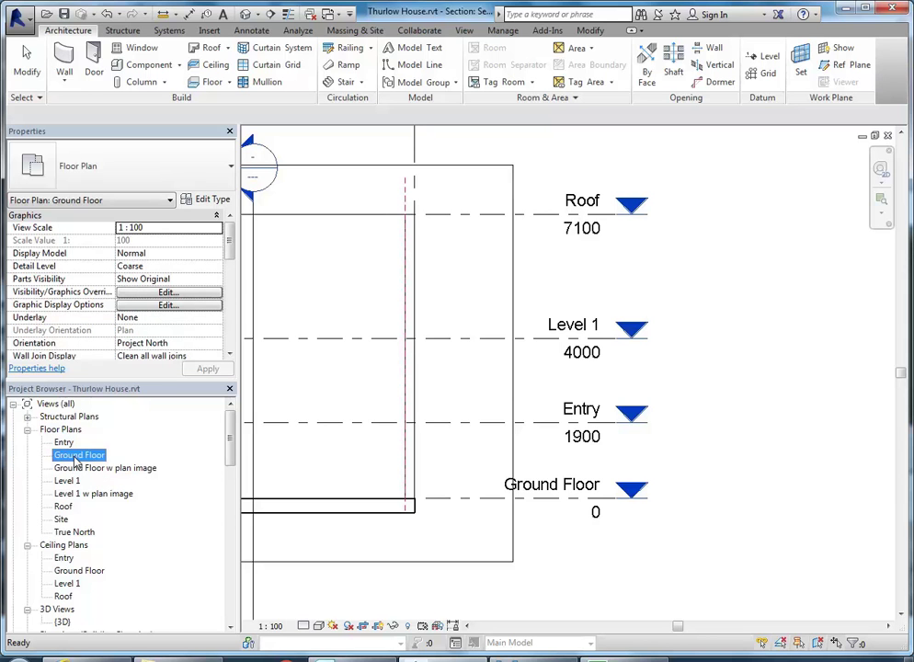
right_click(71, 462)
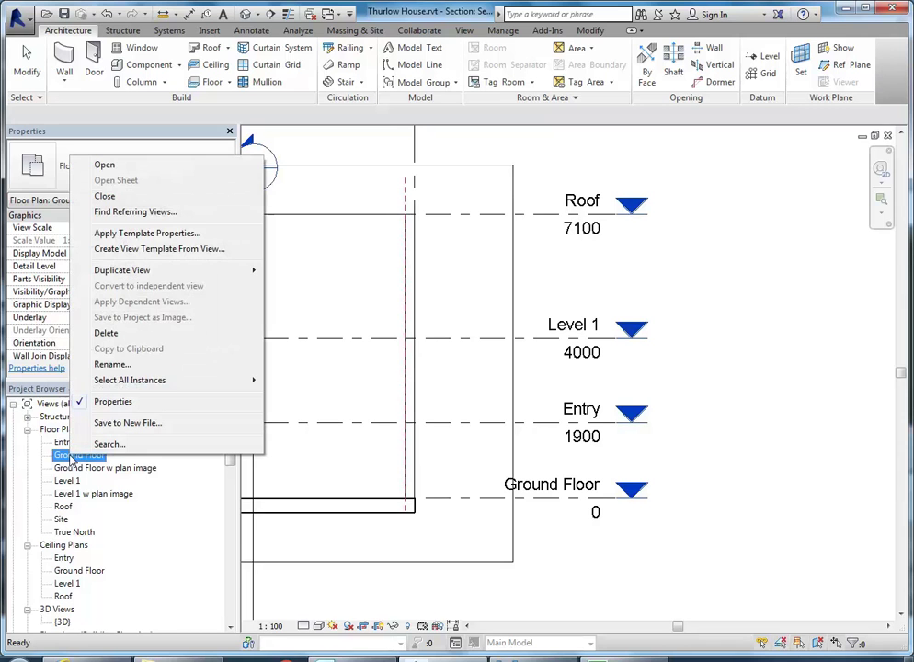
left_click(112, 364)
left_click(446, 252)
type("01 Ground Floor")
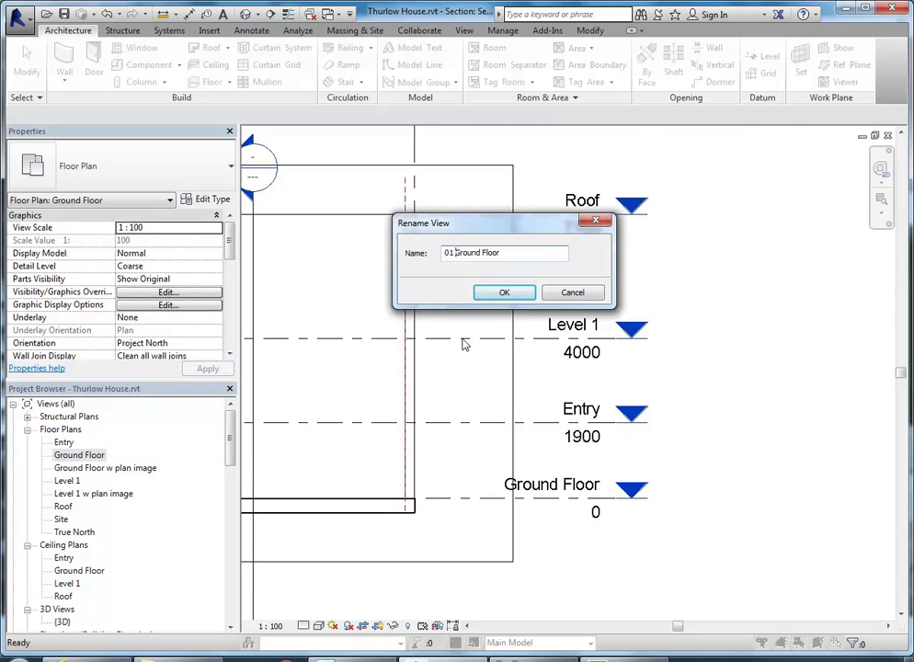
left_click(504, 291)
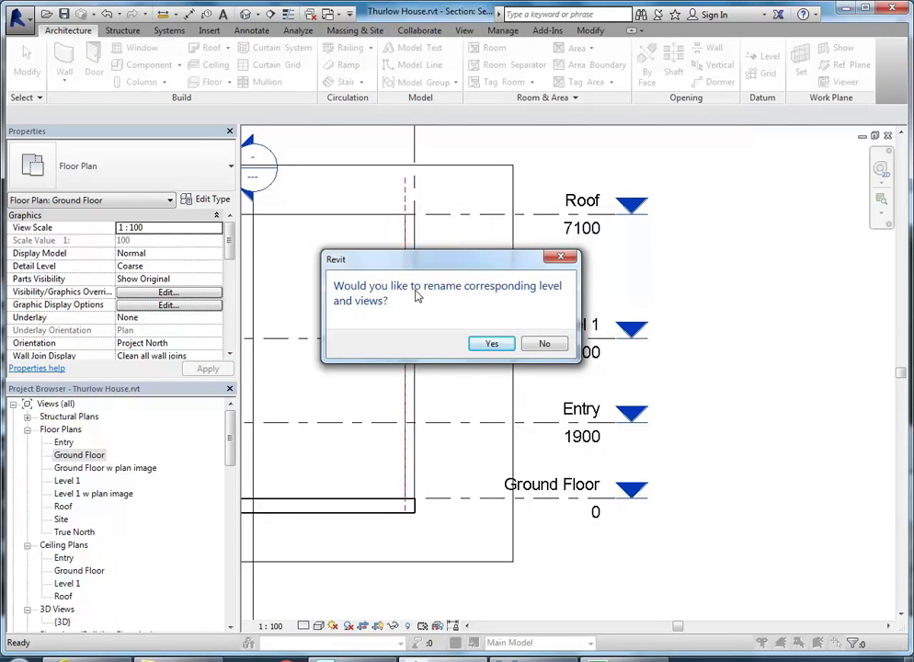
left_click(492, 344)
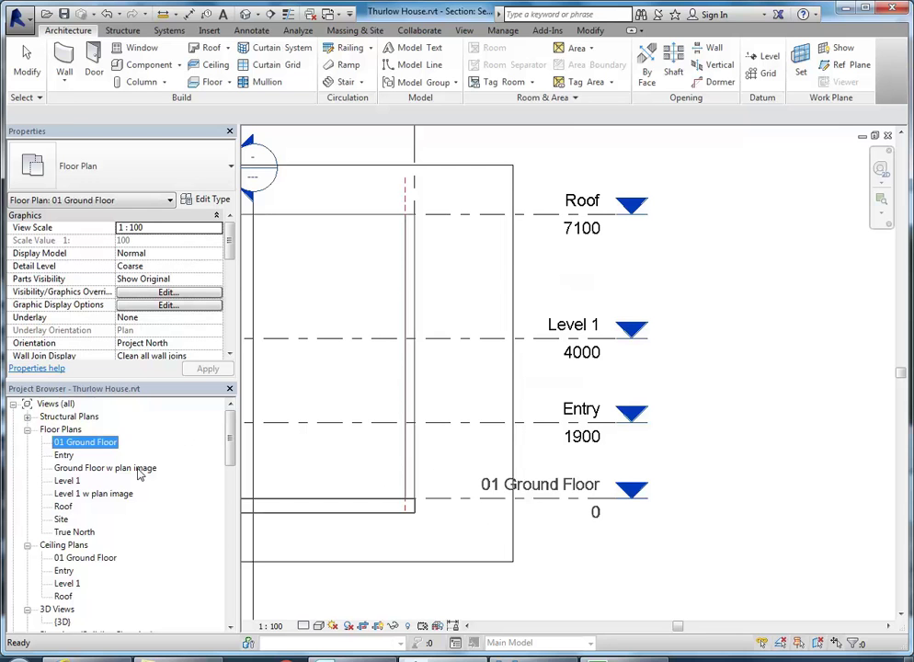
Rename the Ground Floor w plan image view as 01 Ground Floor w plan image.
left_click(64, 456)
left_click(61, 468)
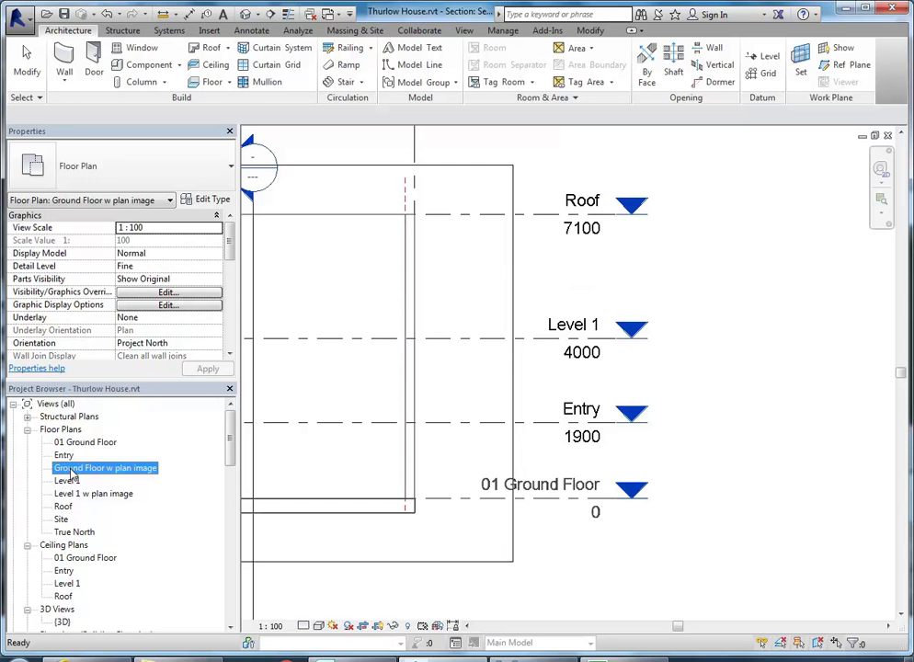
left_click(79, 444)
left_click(61, 468)
right_click(66, 471)
left_click(114, 373)
left_click(445, 253)
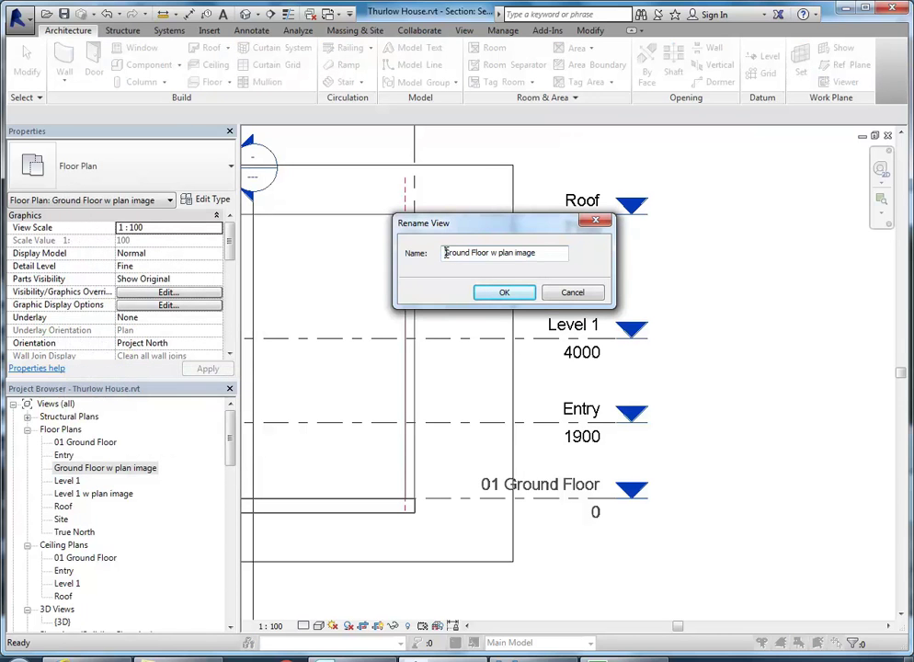
type("01")
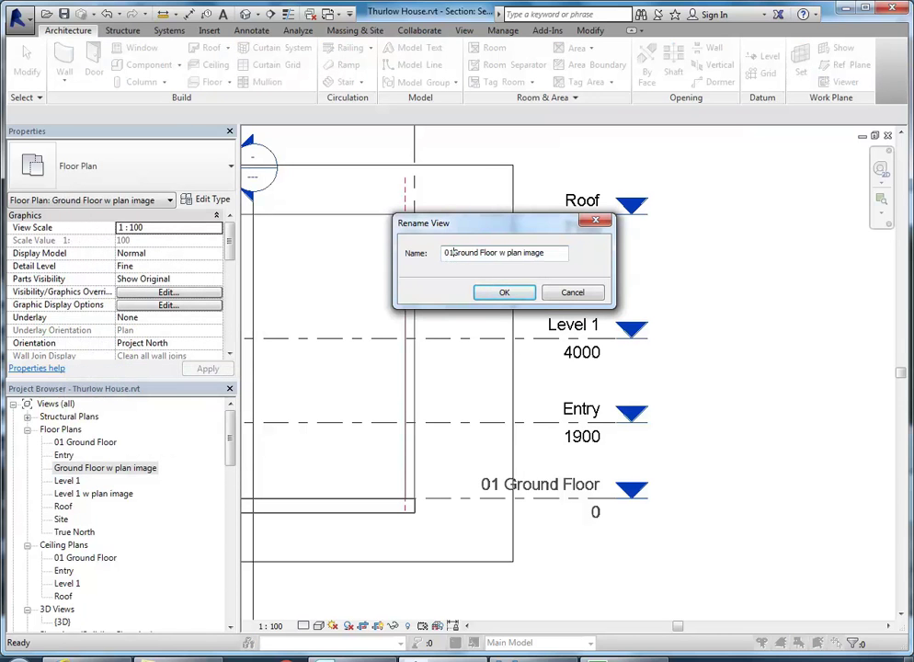
left_click(504, 292)
View the 01 Ground Floor and 01 Ground Floor w plan image plans, closing both to return to the section.
double_click(74, 443)
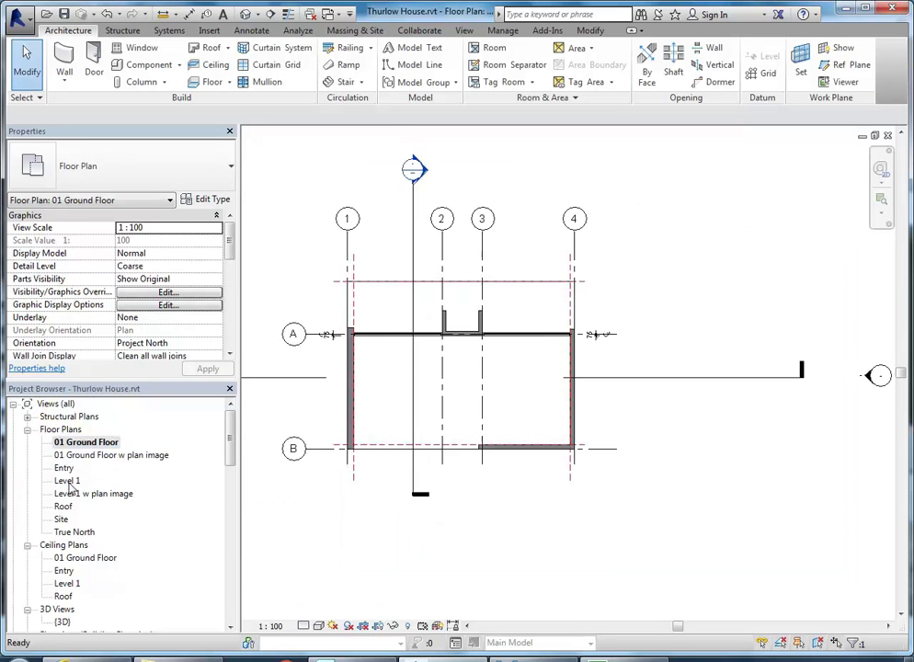
double_click(72, 456)
left_click(64, 468)
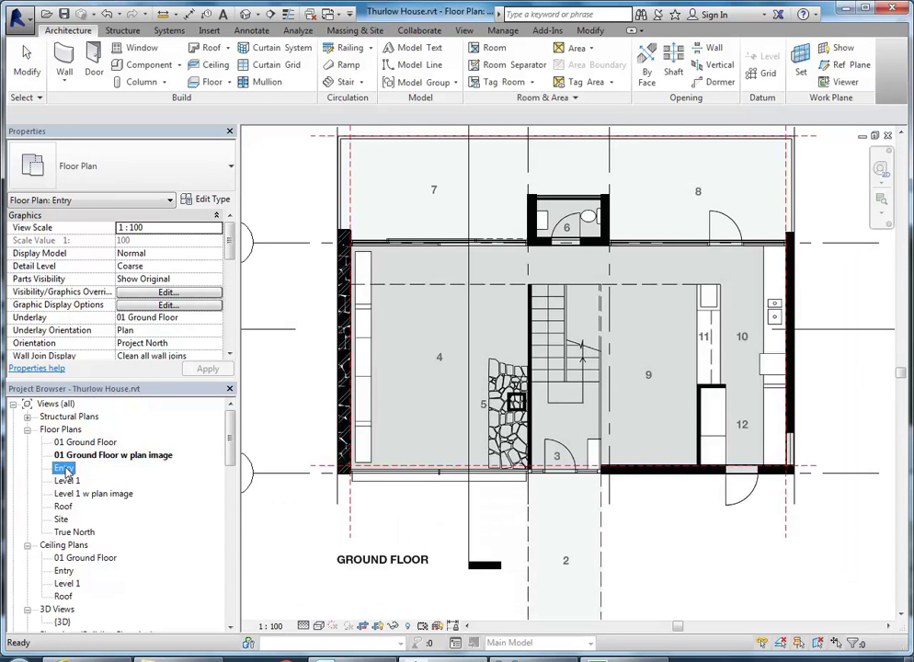
left_click(888, 136)
left_click(888, 136)
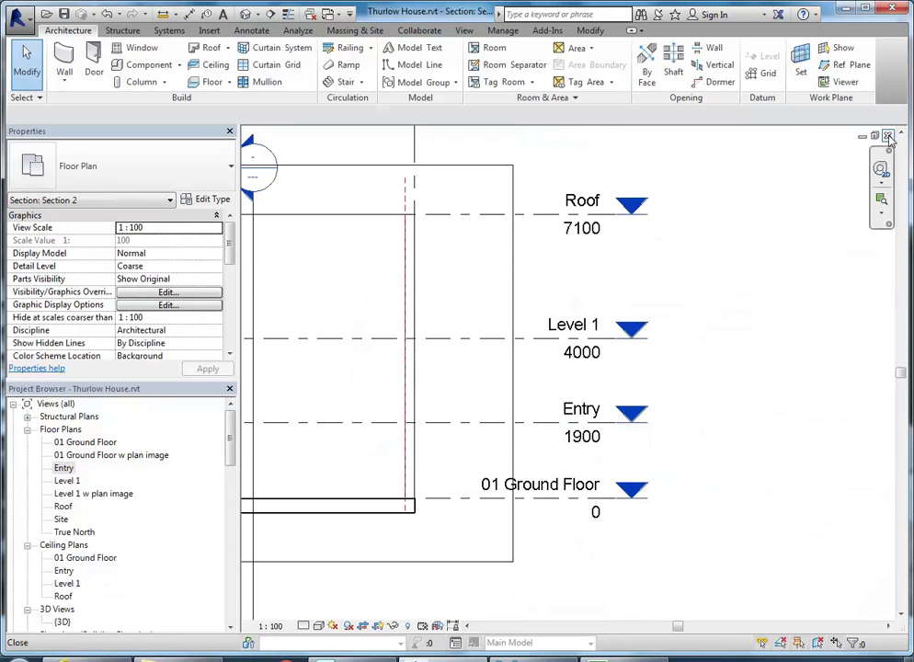
Rename the Entry floor plan view as 02 Entry, including its corresponding level and views.
left_click(63, 469)
right_click(65, 471)
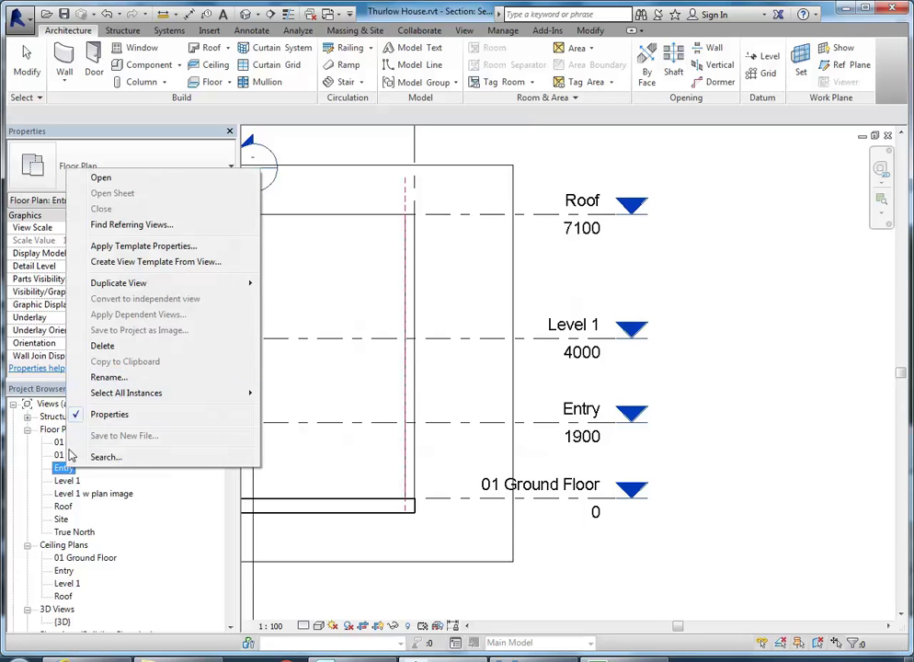
left_click(87, 378)
left_click(446, 253)
type("02 Entry")
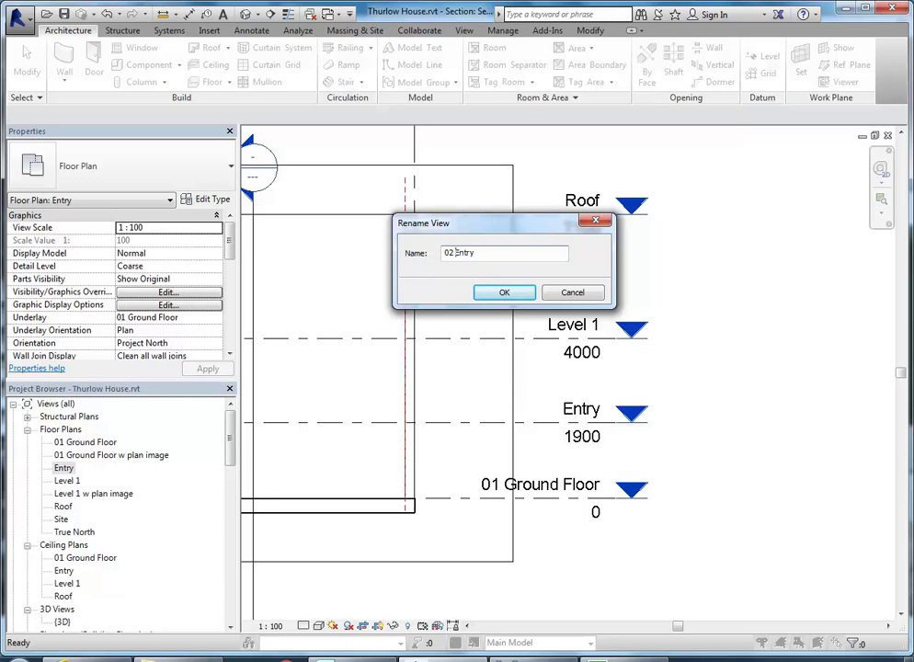
left_click(502, 292)
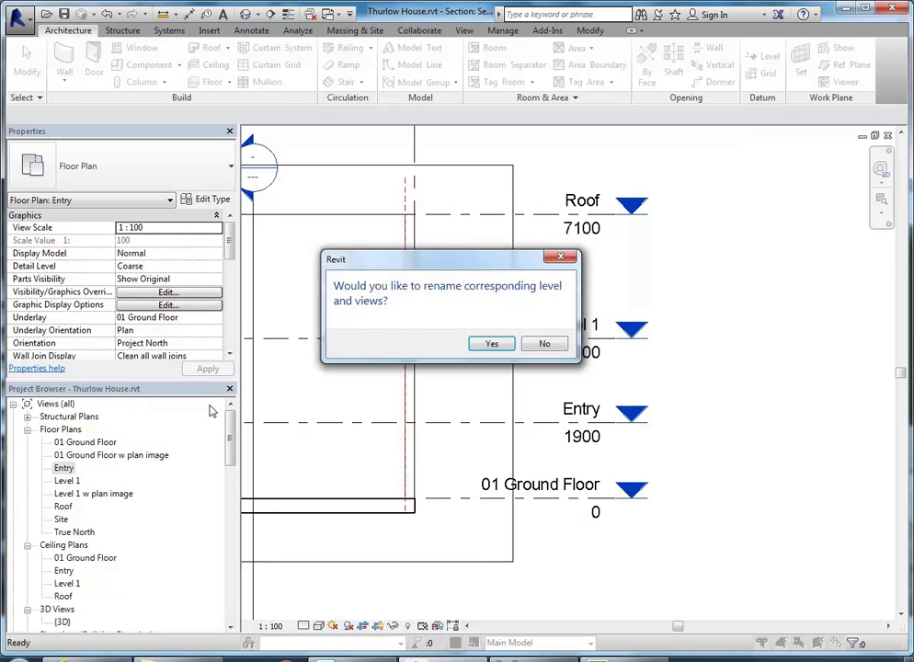
left_click(473, 344)
Rename the Level 1 floor plan view as 03 Level 1, including its corresponding level and views.
left_click(66, 481)
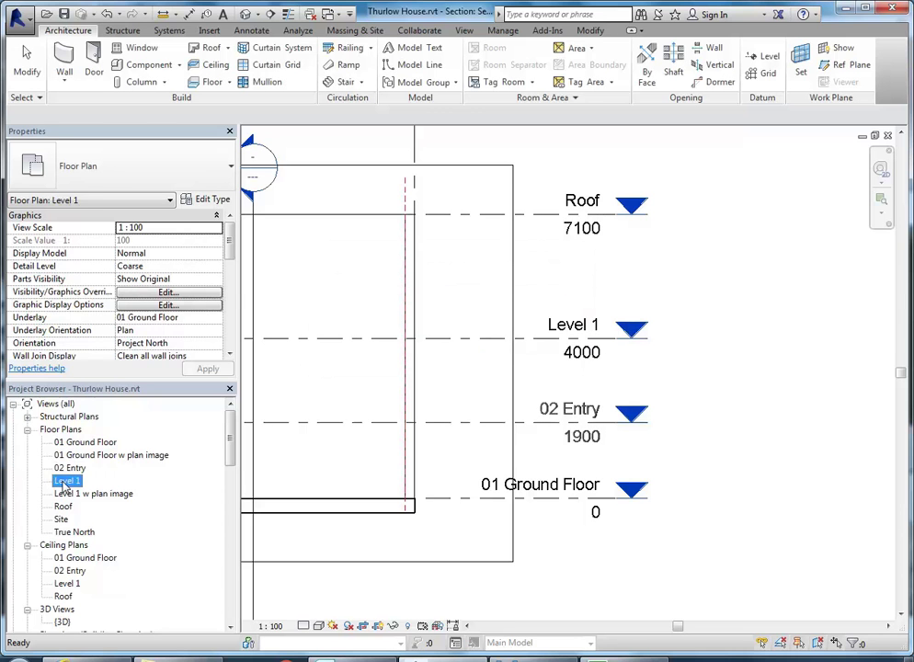
right_click(64, 483)
left_click(103, 388)
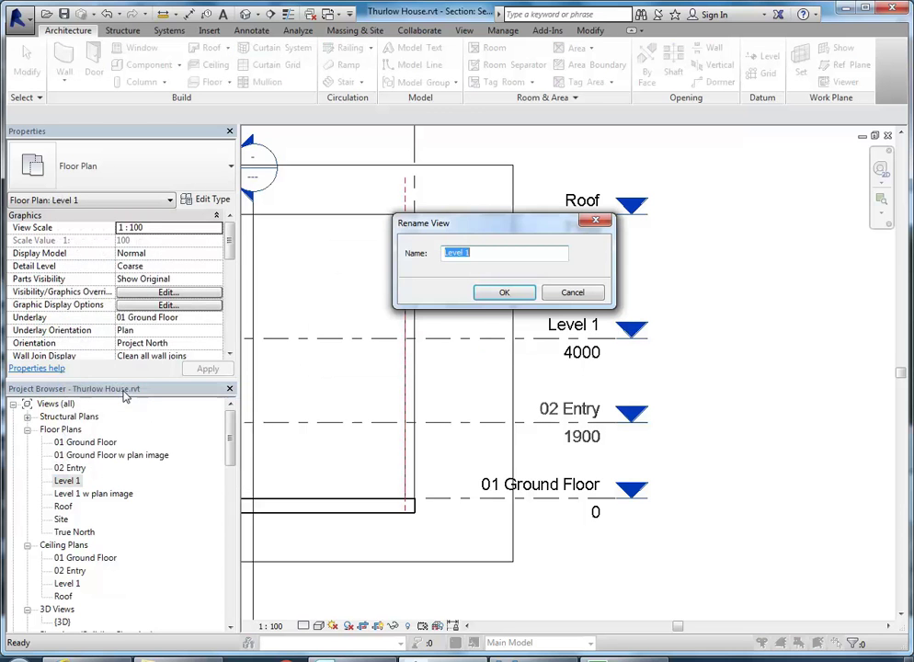
left_click(444, 252)
type("03")
left_click(502, 292)
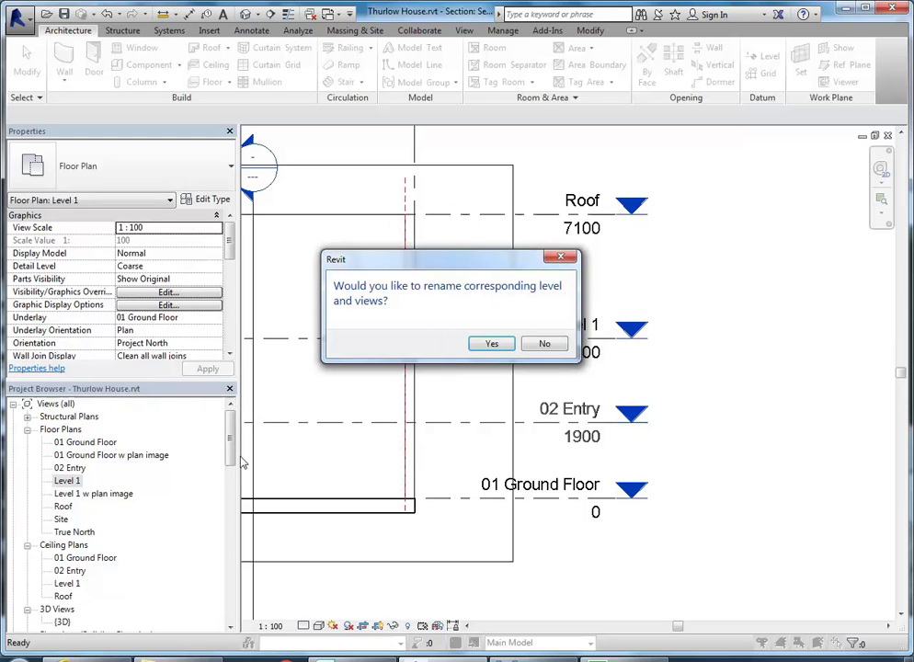
left_click(488, 345)
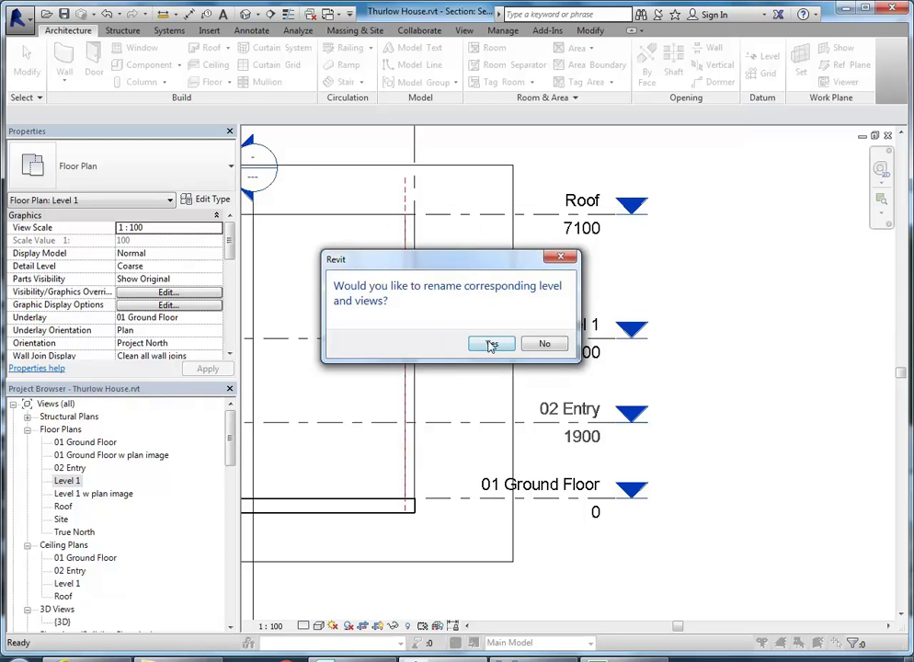
Rename the Level 1 w plan image view as 03 Level 1 w plan image.
left_click(81, 495)
right_click(79, 497)
left_click(92, 403)
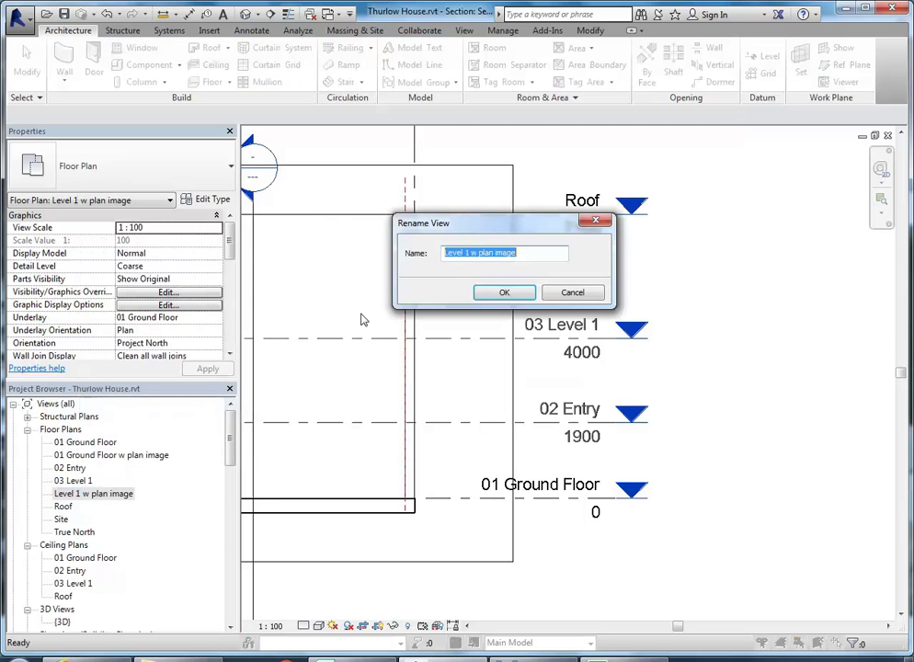
left_click(444, 253)
type("0")
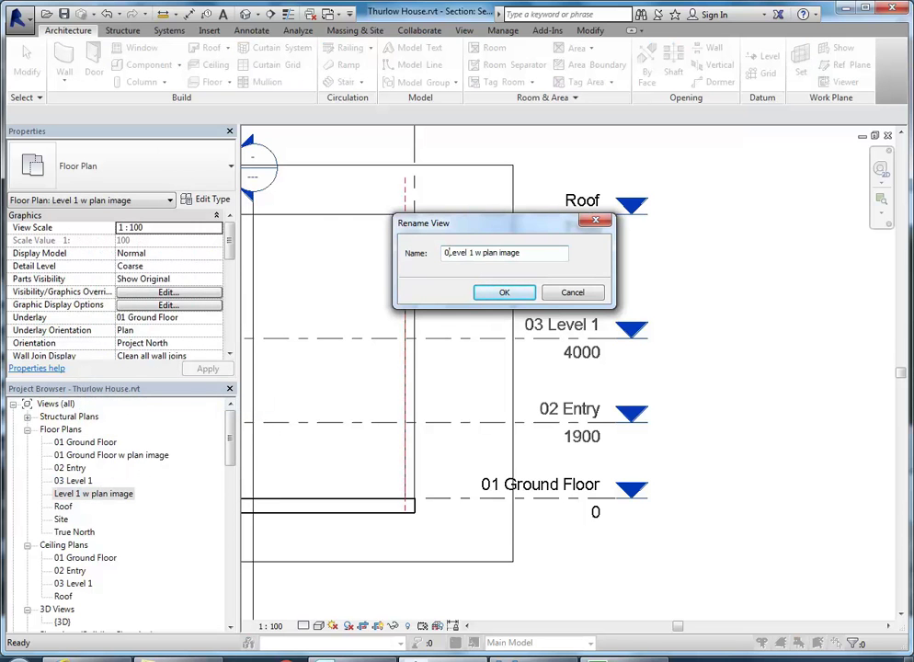
type("3")
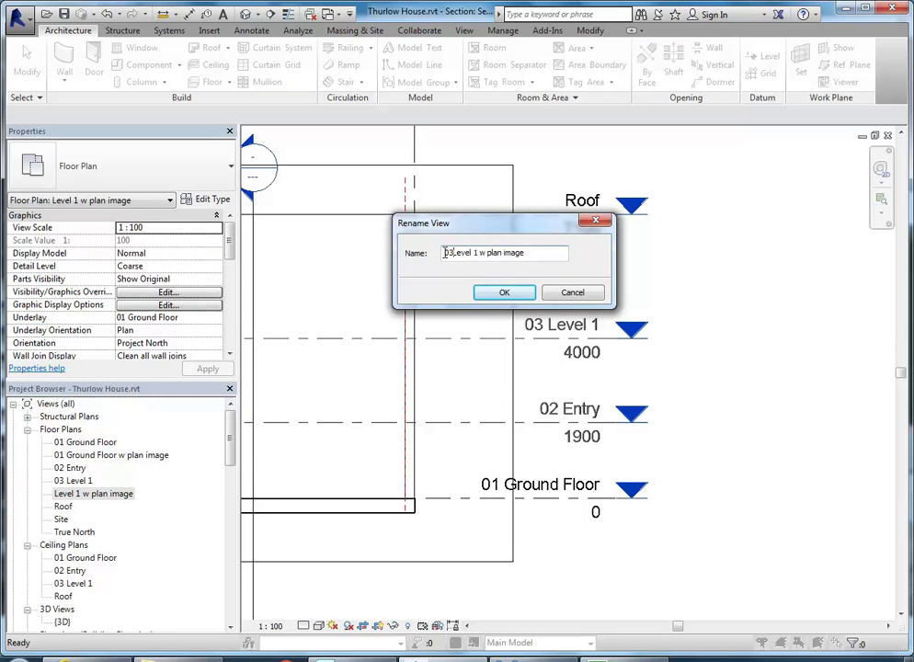
left_click(502, 293)
Rename the Roof floor plan view as 04 Roof, including its corresponding level and views.
left_click(63, 507)
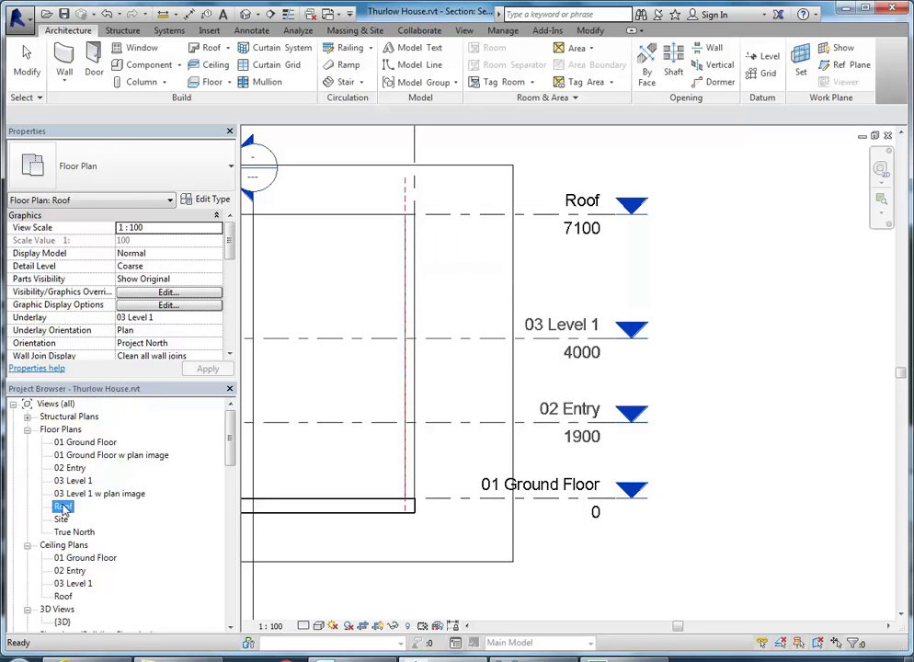
right_click(65, 508)
left_click(105, 414)
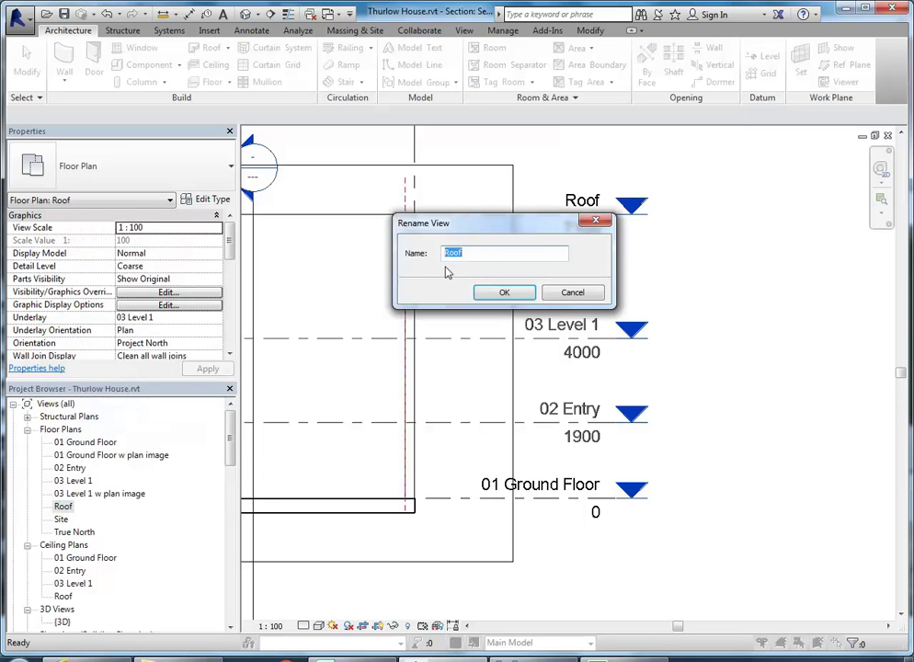
left_click(443, 252)
type("04")
left_click(504, 292)
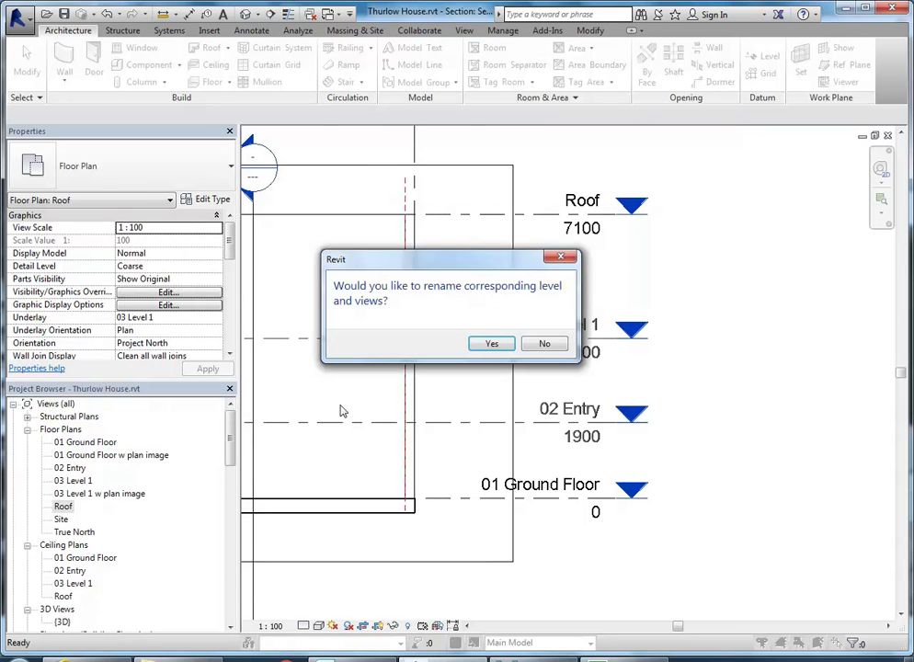
left_click(489, 345)
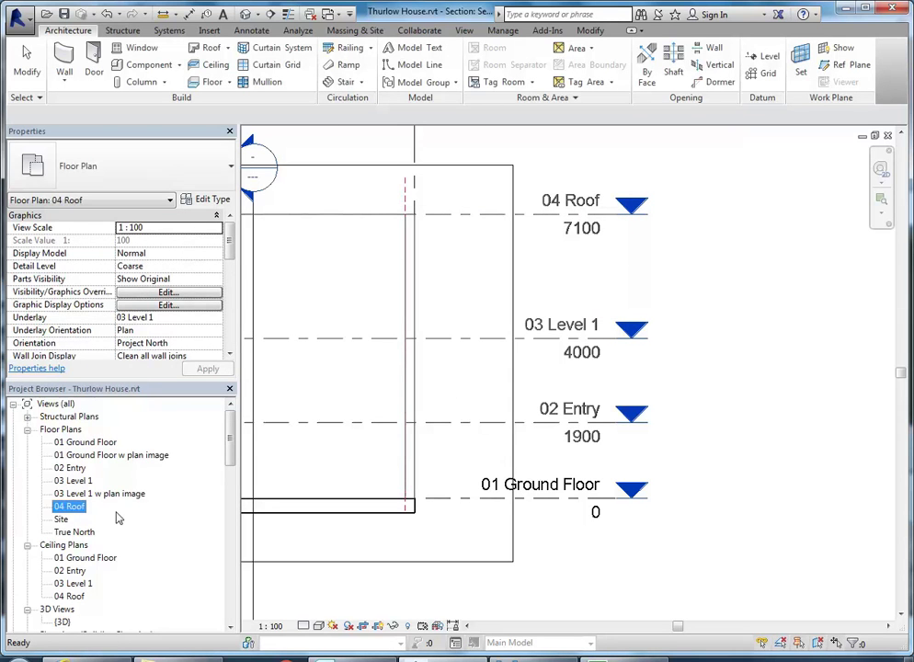
left_click(75, 444)
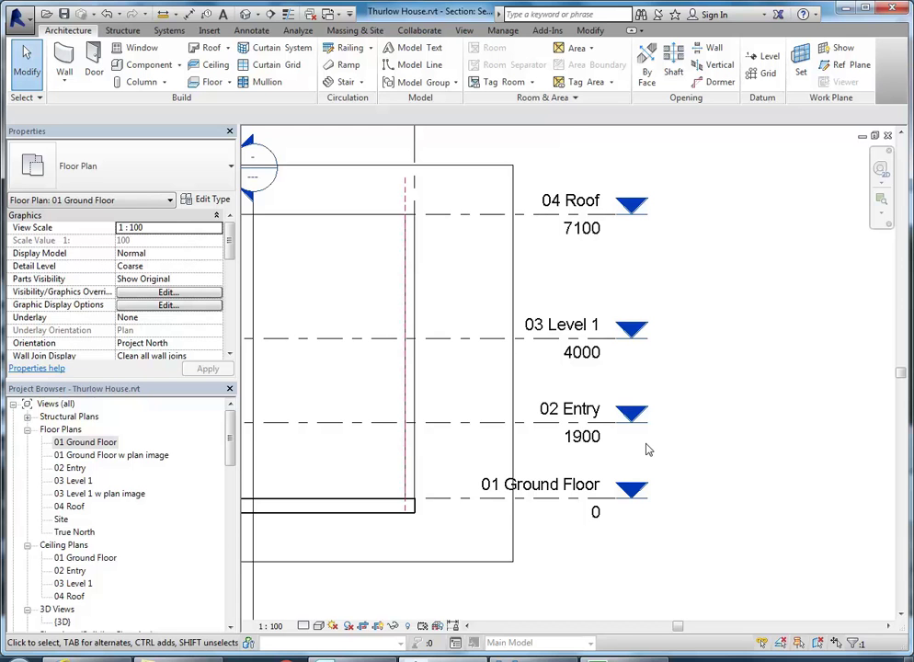
Switch to Windows Photo Viewer and browse back through the house photos to study the staircase and entry landing.
scroll(555, 467, "up", 2)
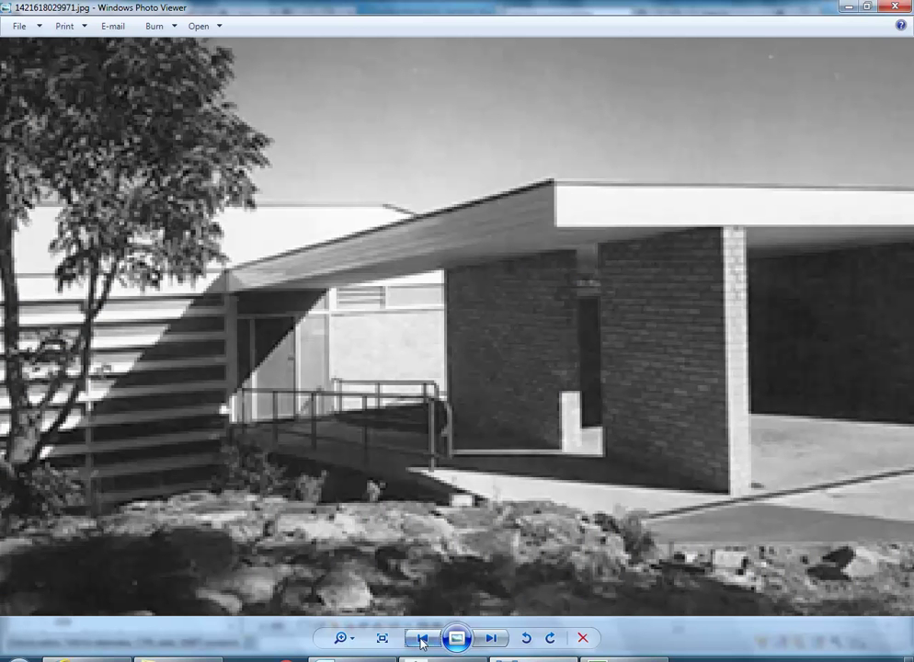
left_click(421, 639)
left_click(421, 639)
left_click(421, 639)
left_click(421, 639)
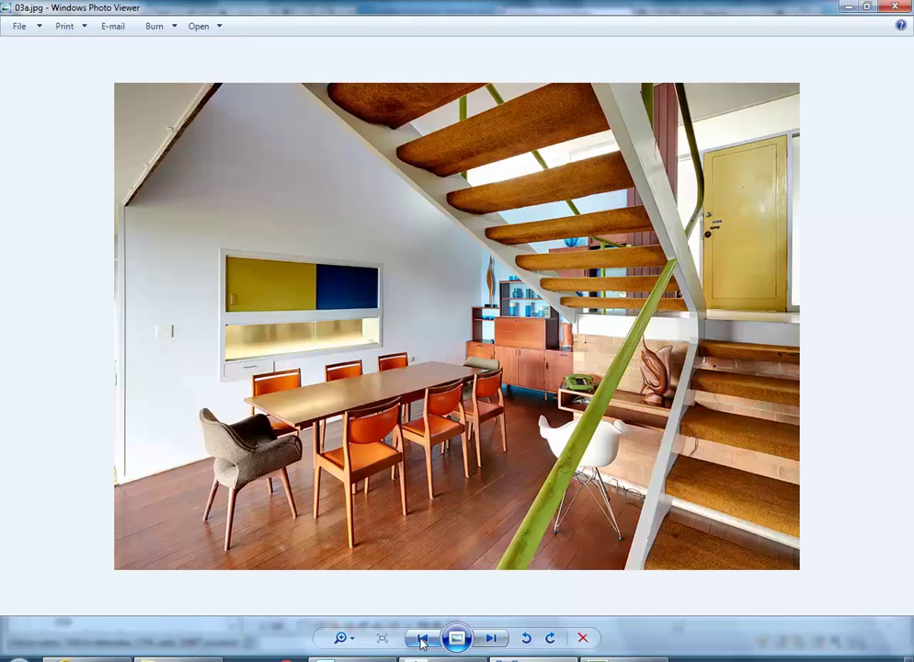
left_click(421, 639)
left_click(420, 639)
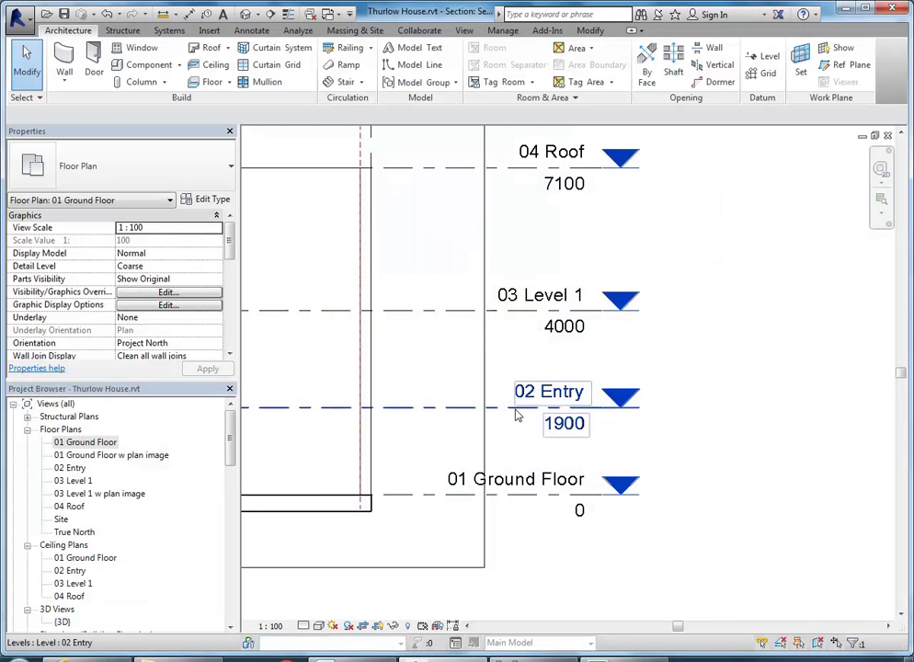
Return to Revit and look over Section 2 and the elevation and section views listed for the project.
scroll(520, 456, "down", 5)
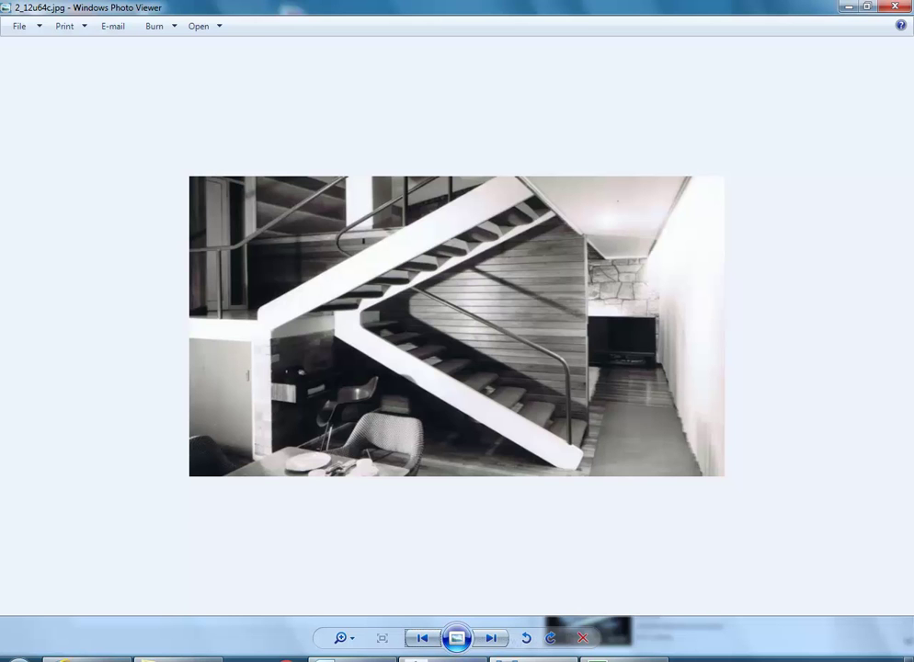
mouse_move(444, 654)
left_click(437, 571)
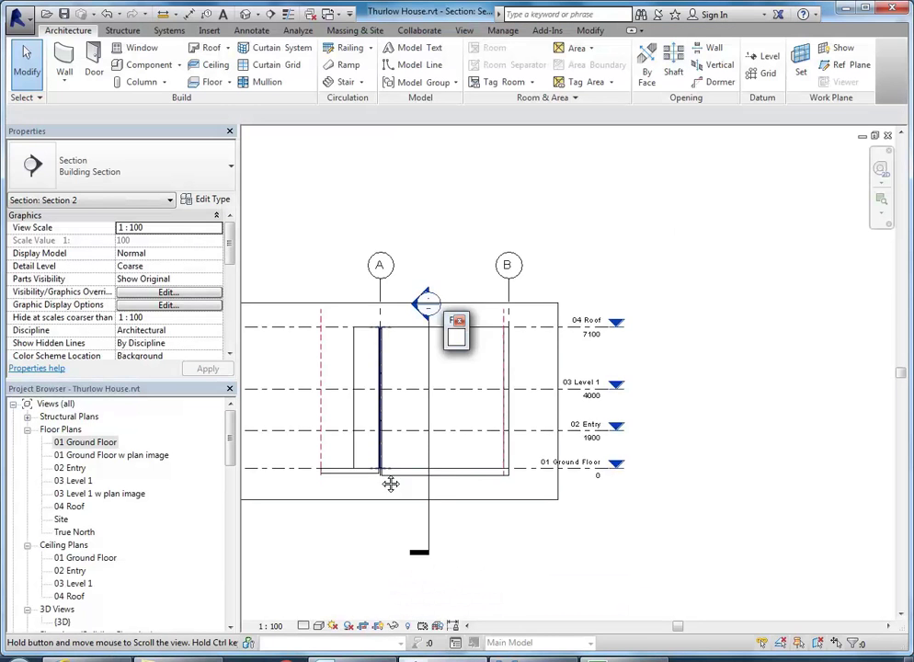
left_click(233, 439)
left_click_drag(234, 439, 231, 481)
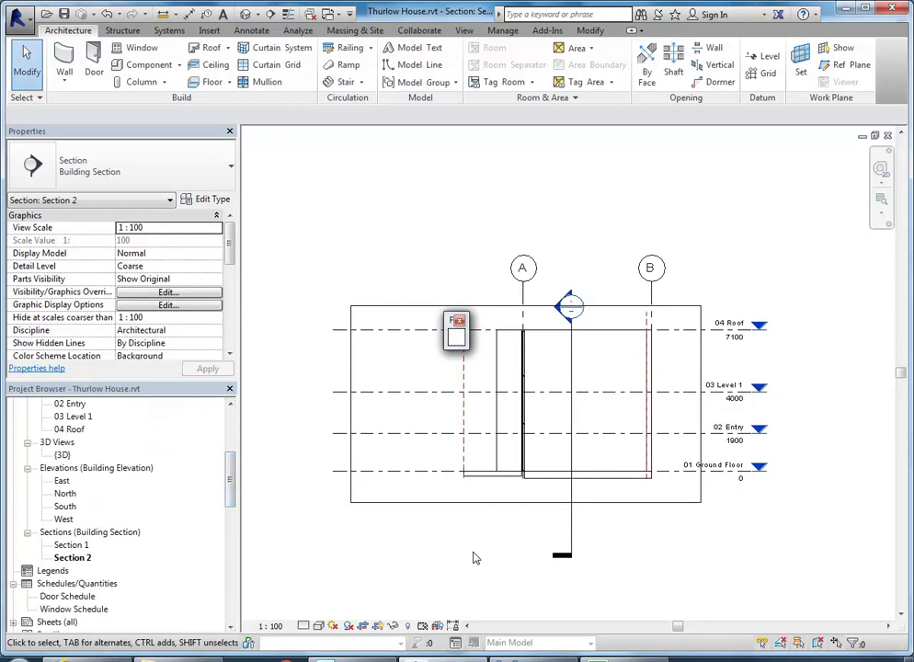
middle_click_drag(437, 290, 420, 281)
Open Floorplan and Section.pdf from the Thurlow House folder and look over its section and plan drawings.
key("alt+Tab")
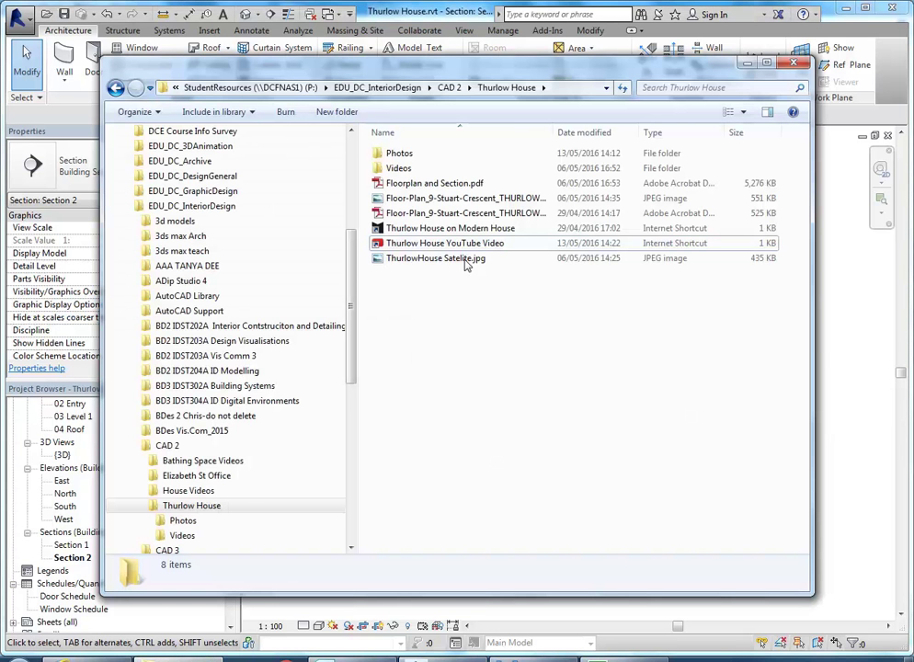
double_click(434, 184)
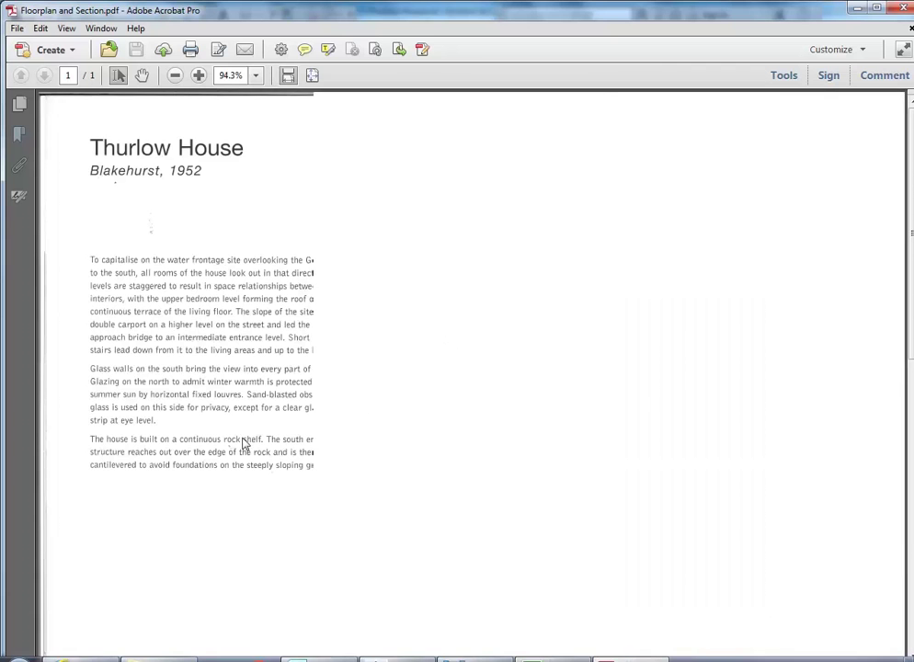
scroll(588, 370, "down", 2)
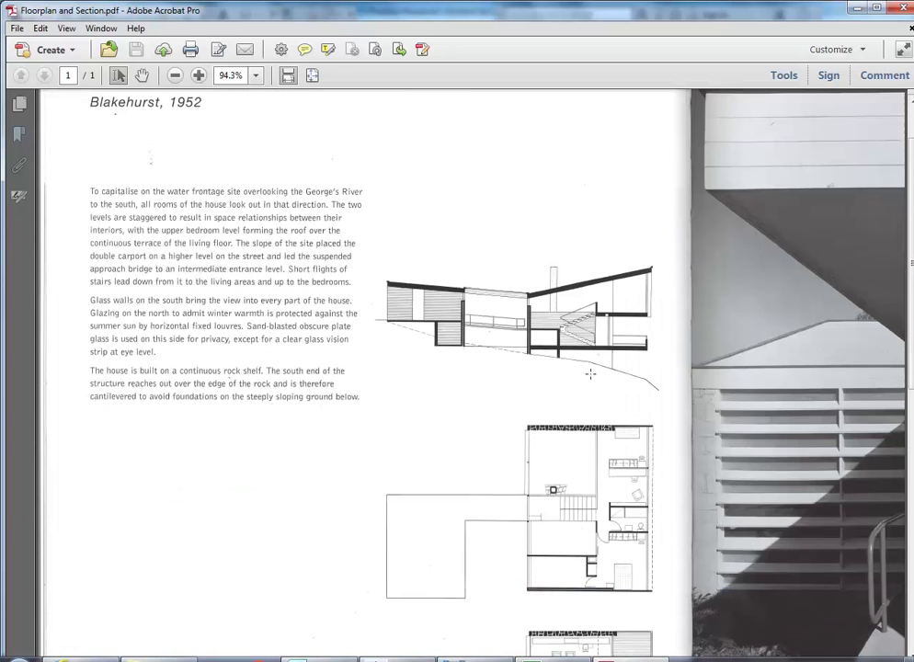
scroll(601, 389, "down", 4)
scroll(600, 388, "up", 6)
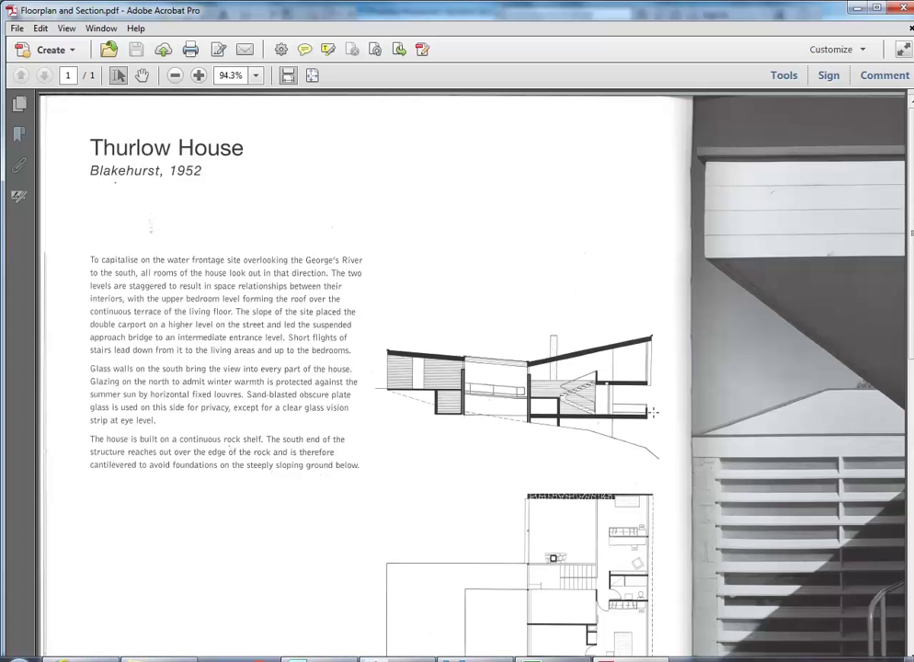
Examine the staircase treads between the ground floor, entry landing and upper level in the section drawing.
scroll(565, 384, "up", 5, "ctrl")
scroll(563, 384, "up", 1, "ctrl")
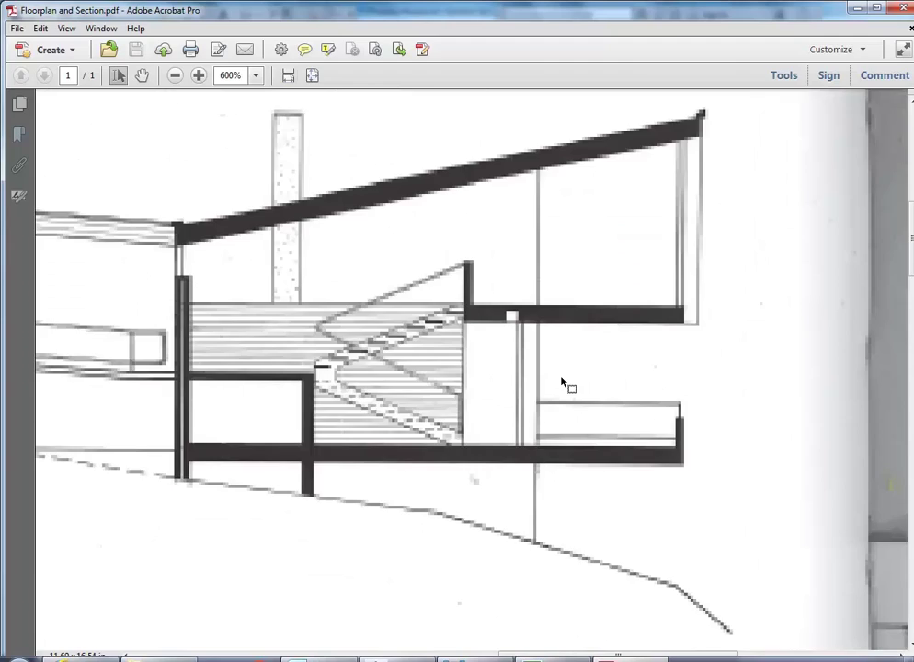
scroll(564, 385, "down", 2, "ctrl")
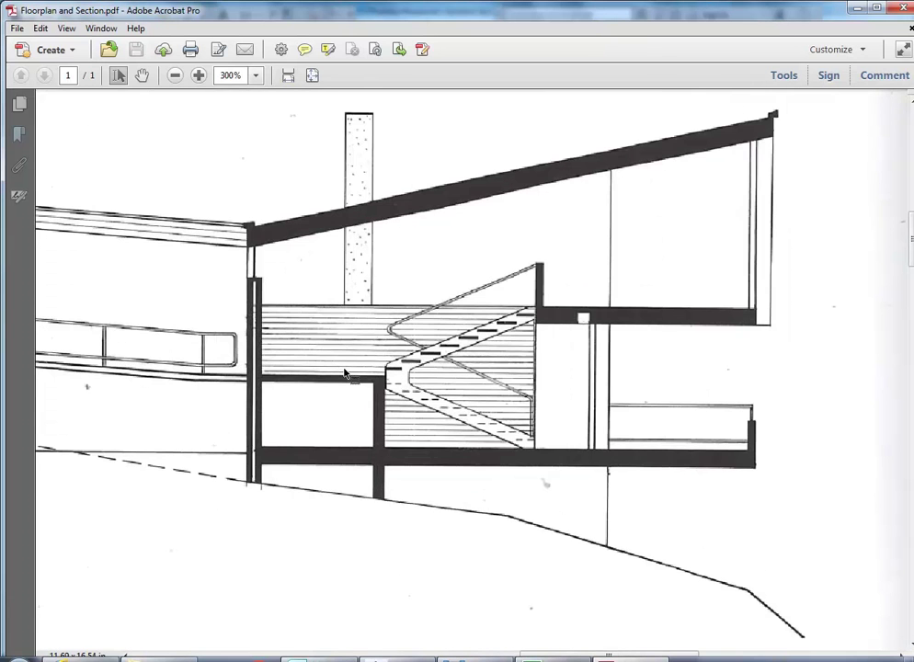
scroll(345, 373, "up", 1, "ctrl")
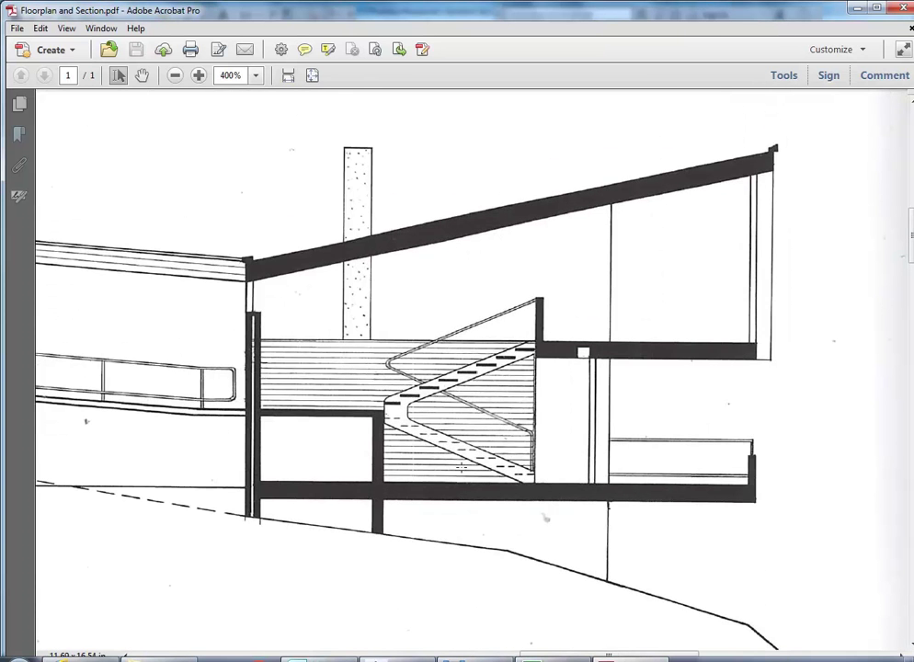
scroll(457, 472, "up", 1, "ctrl")
scroll(623, 474, "up", 1, "ctrl")
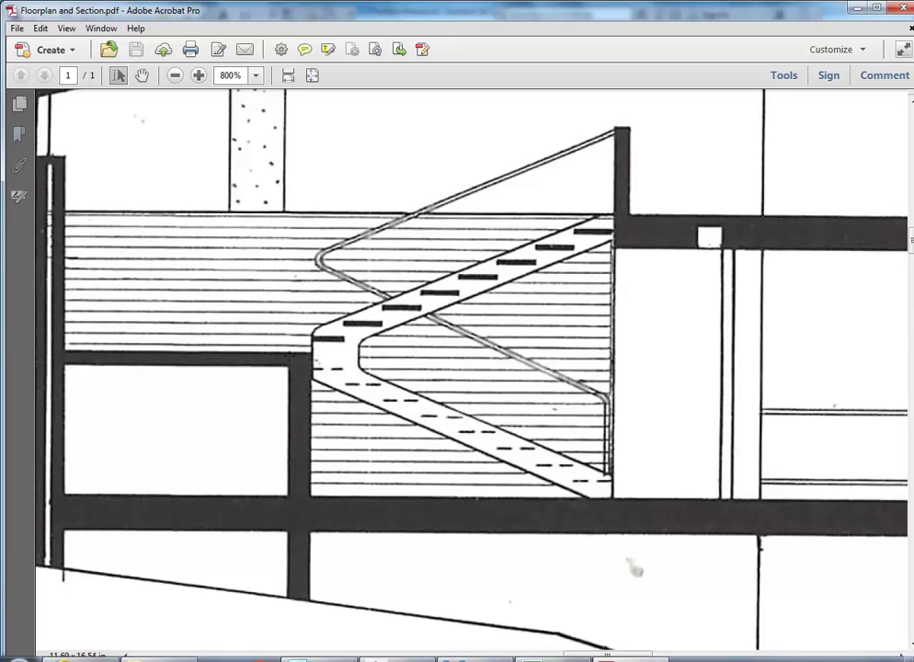
Switch to the staircase photo 2_12u64c.jpg and open the Calculator in front of it.
left_click(20, 658)
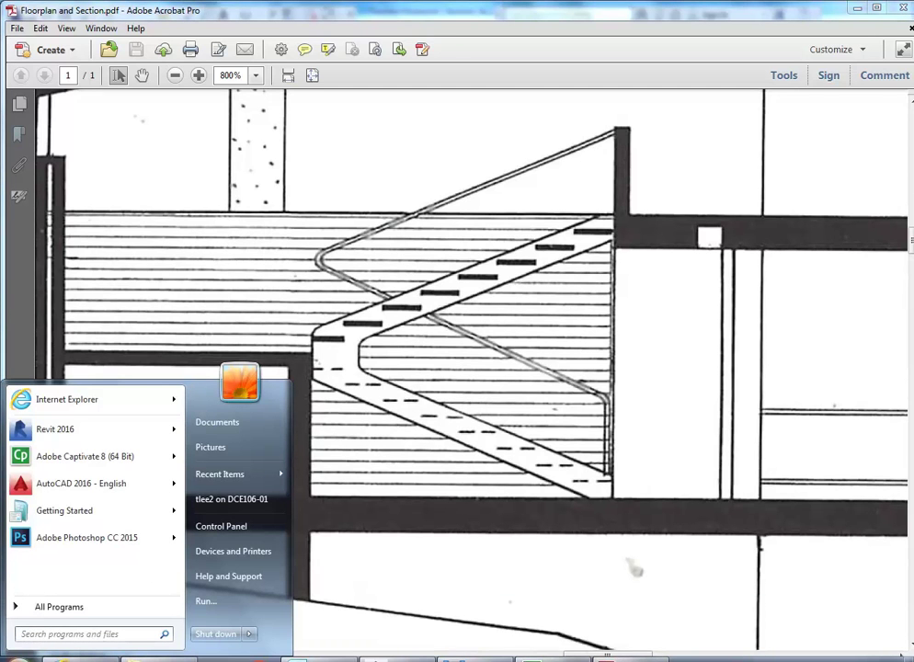
key("alt+Tab")
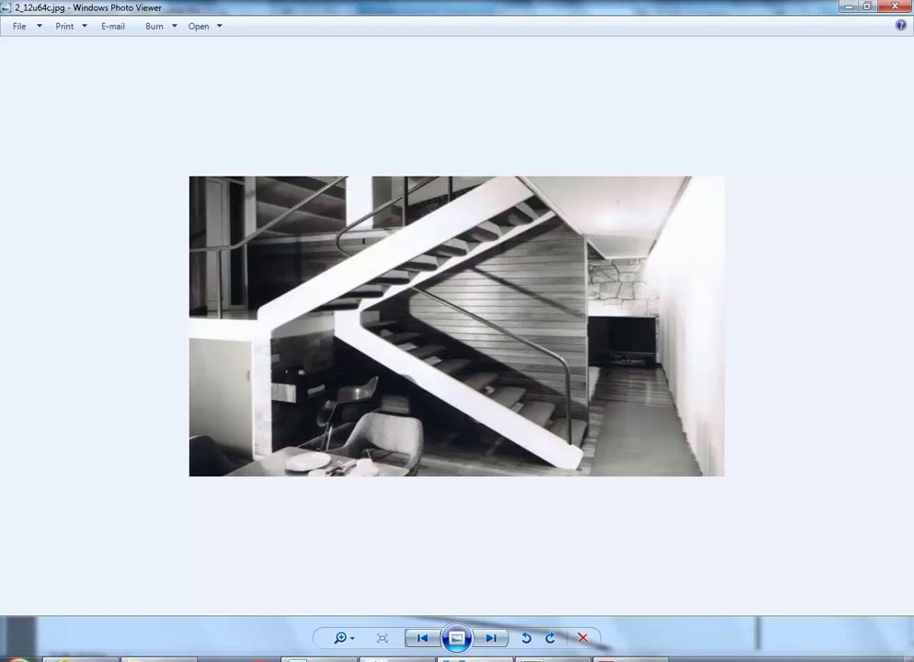
left_click(19, 654)
left_click(36, 634)
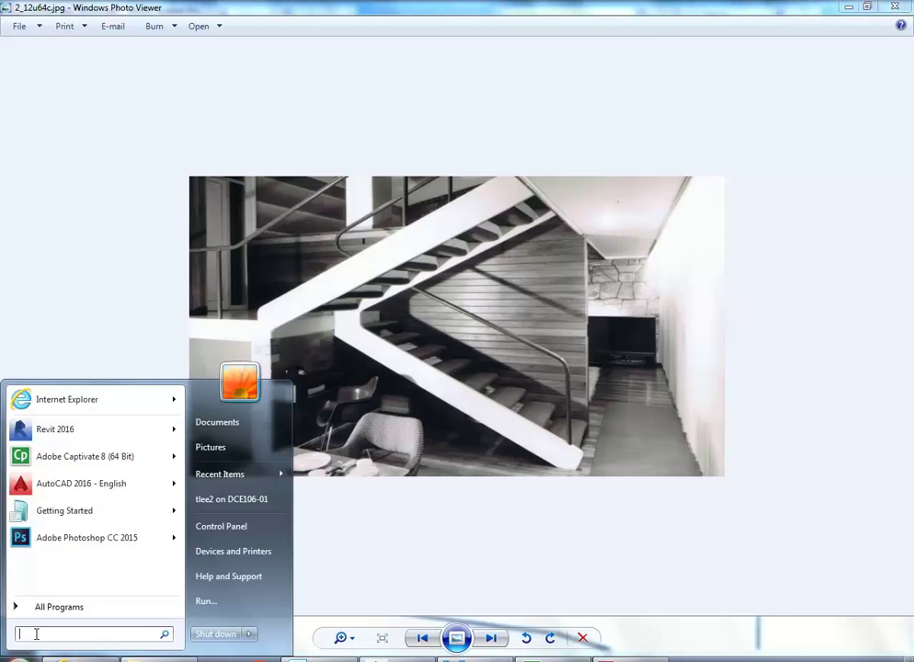
type("cal")
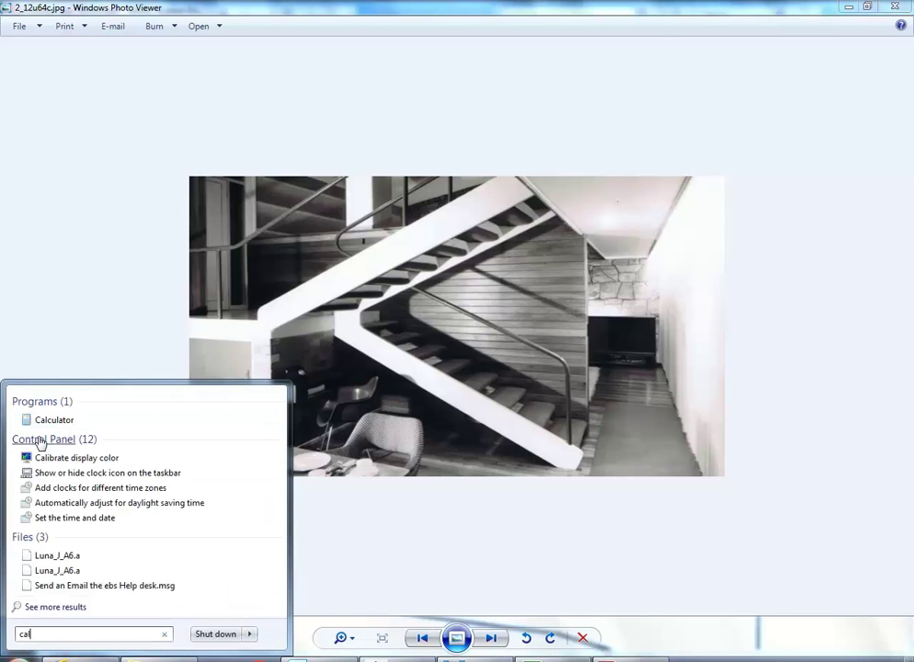
left_click(53, 420)
Calculate 9 × 150 to work out the rise up to the entry landing.
left_click(153, 211)
left_click(179, 232)
left_click(98, 255)
left_click(124, 233)
left_click(111, 278)
left_click(208, 269)
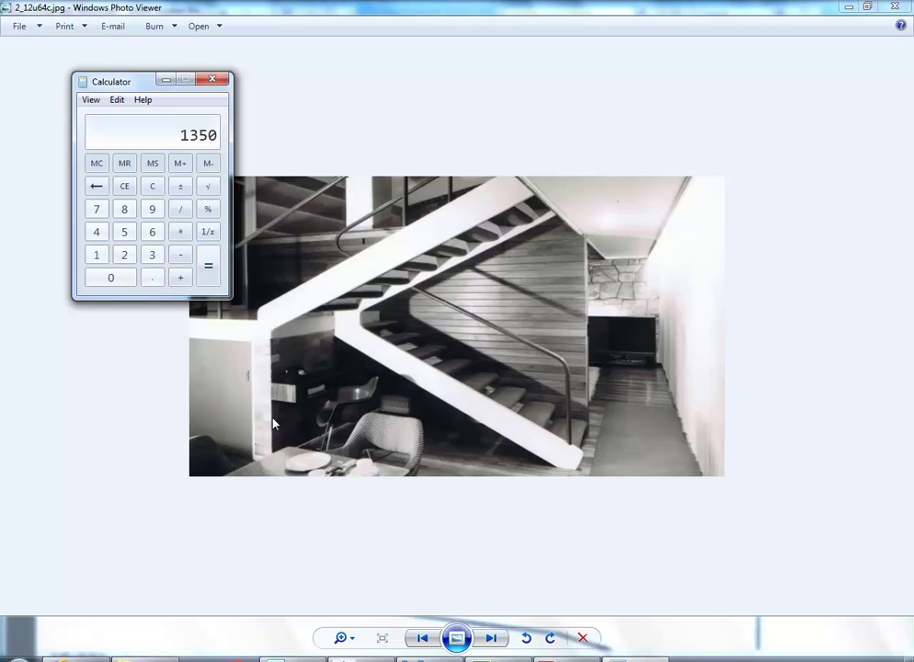
Examine the lower flight and masonry wall in the staircase photo closely, and bring the Calculator back over the photo.
left_click(197, 324)
scroll(249, 397, "up", 5)
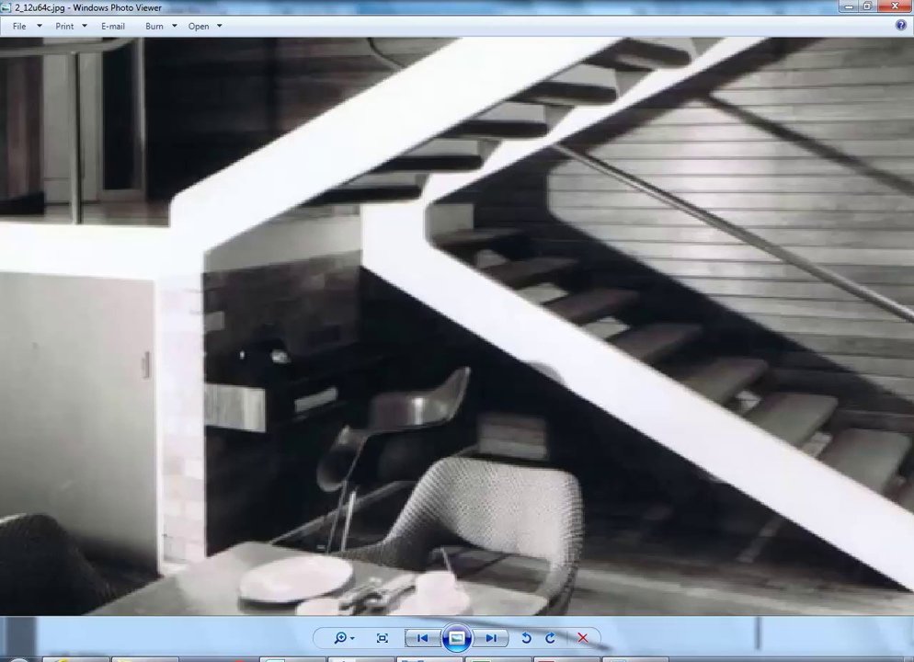
left_click(13, 657)
left_click(63, 634)
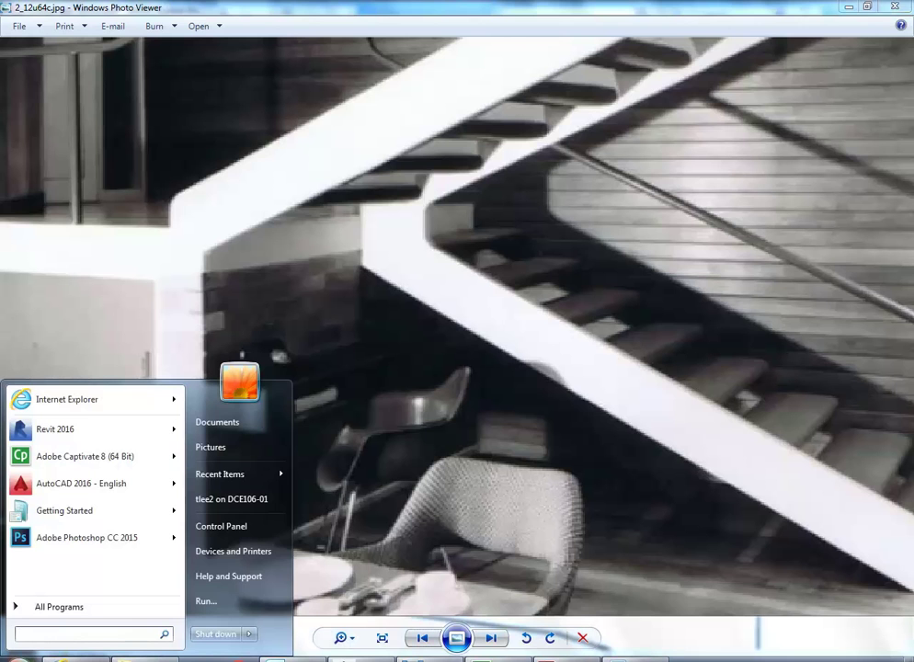
key("Escape")
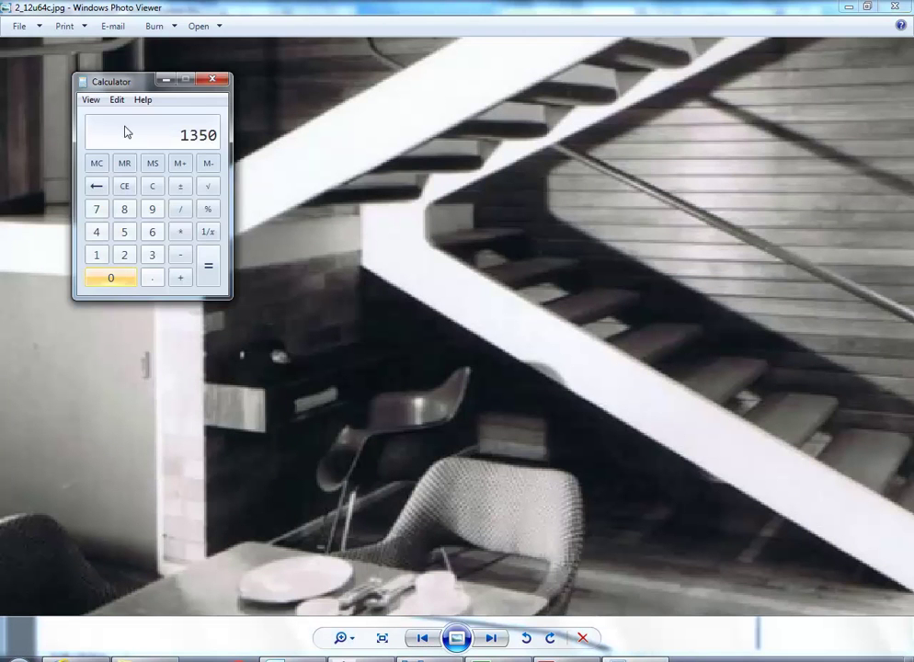
left_click_drag(159, 85, 369, 125)
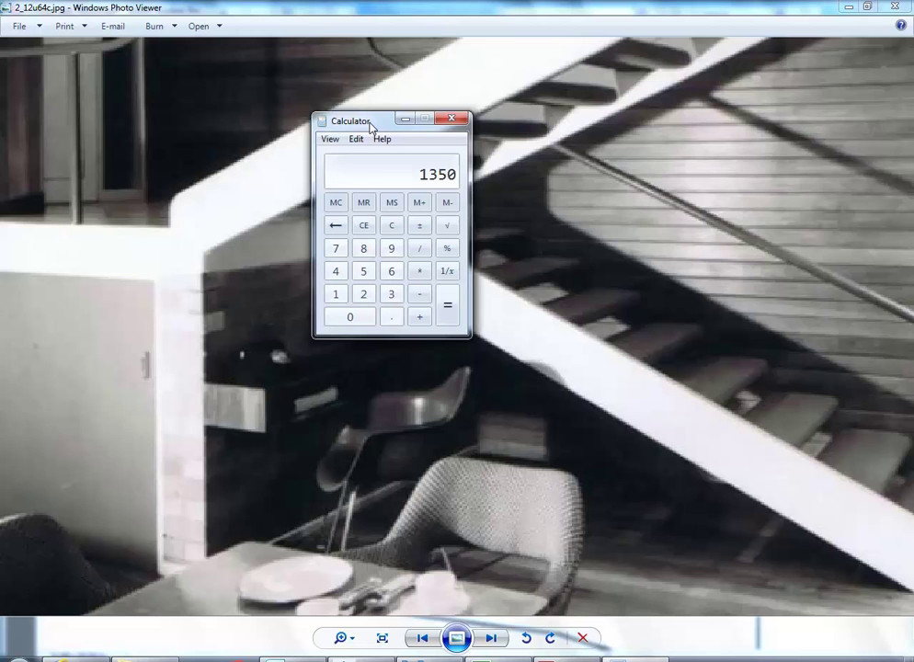
Clear the Calculator and multiply 86 by 14 to check the entry height from the brick courses.
left_click(391, 227)
left_click(363, 248)
left_click(392, 271)
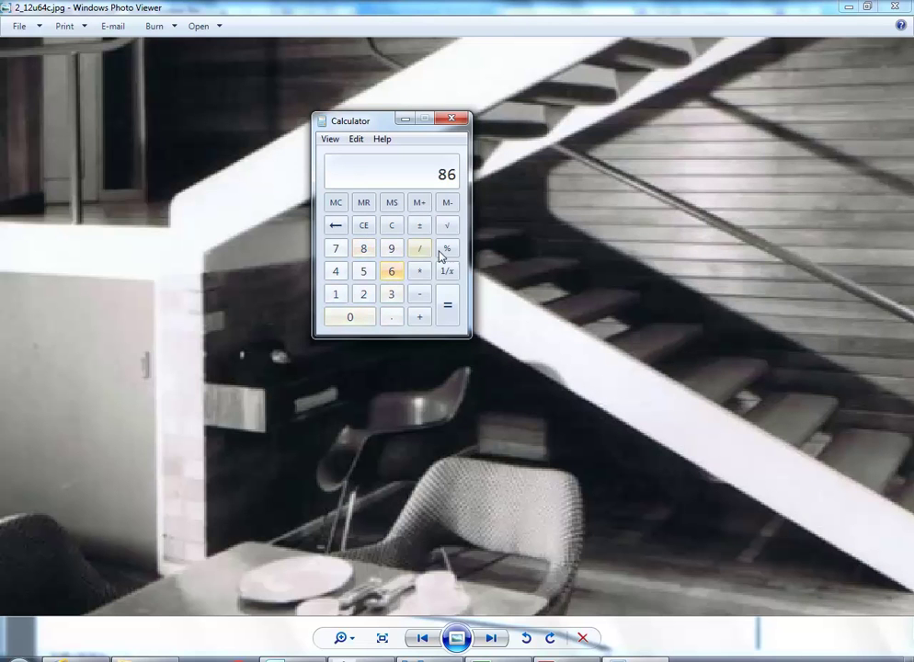
left_click(421, 273)
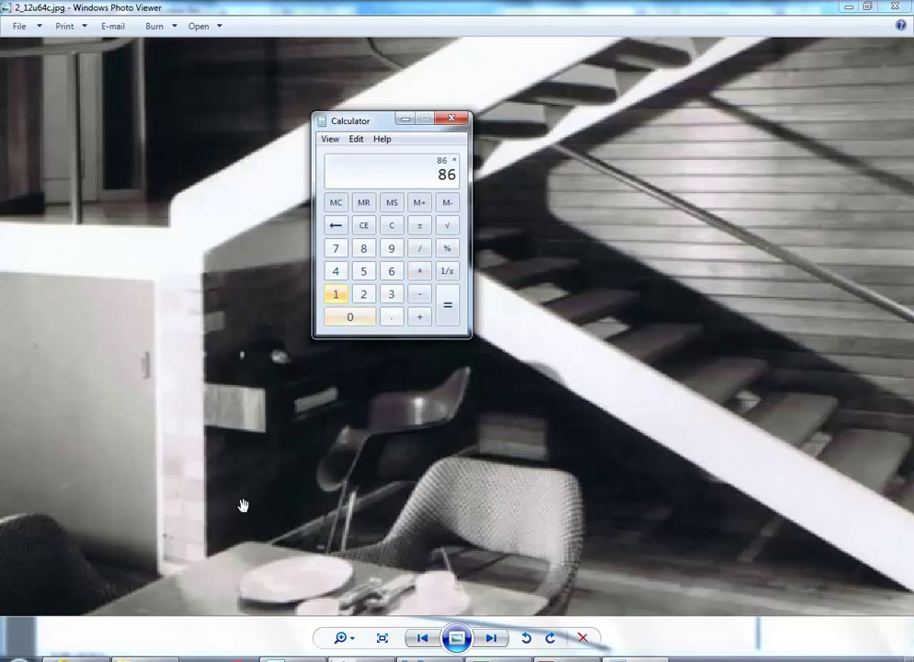
left_click(336, 296)
left_click(335, 271)
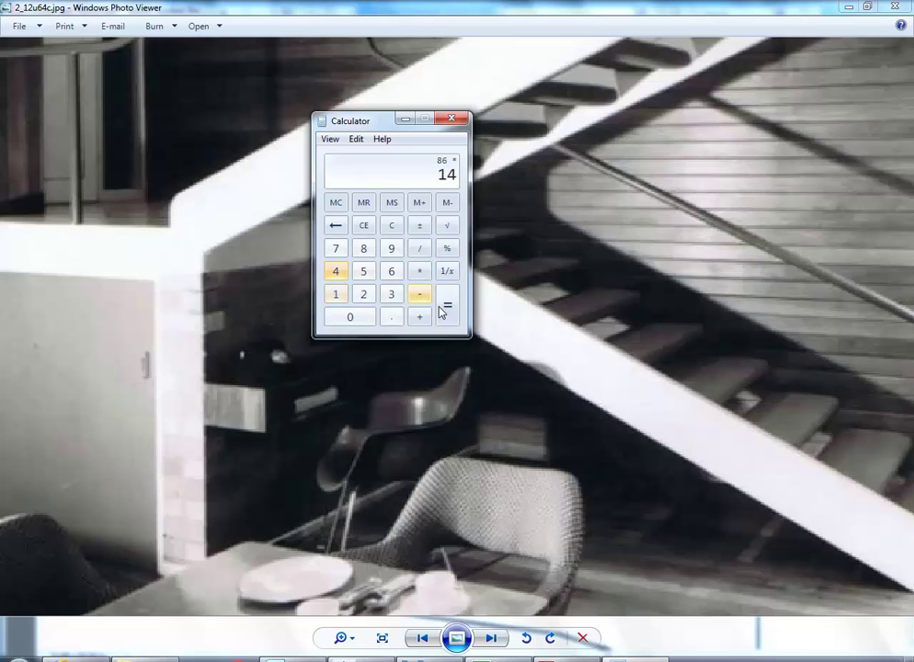
left_click(448, 312)
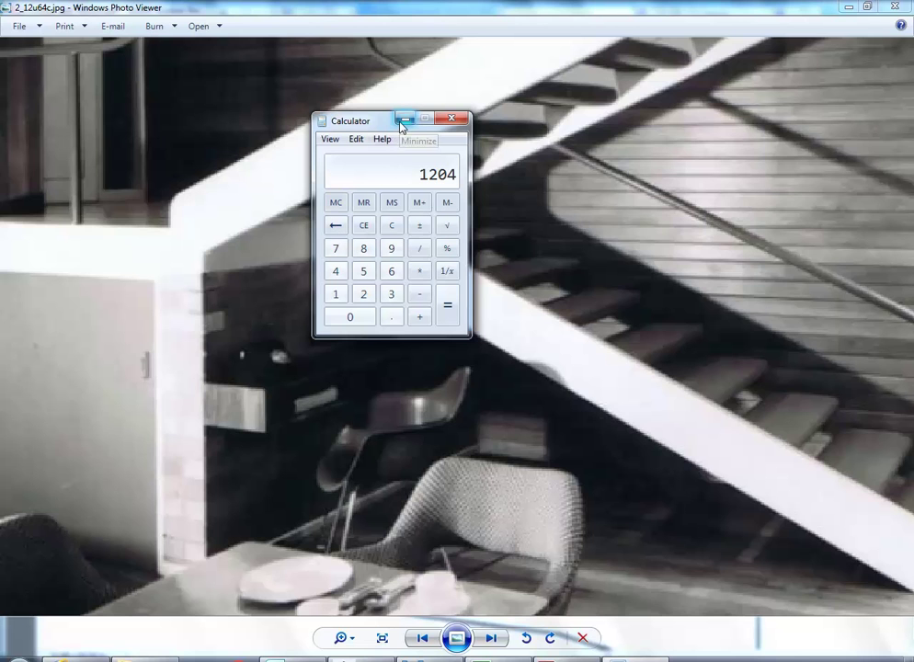
Clear the Calculator and recalculate the stair rise as 150 × 9.
left_click(392, 225)
left_click(334, 294)
left_click(363, 271)
left_click(361, 318)
left_click(419, 271)
left_click(390, 250)
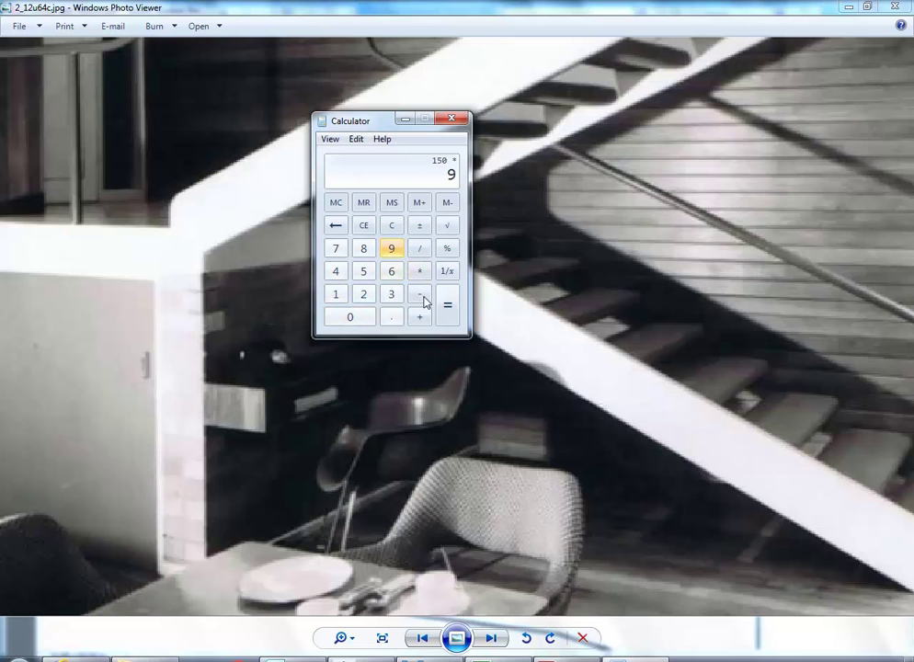
left_click(443, 312)
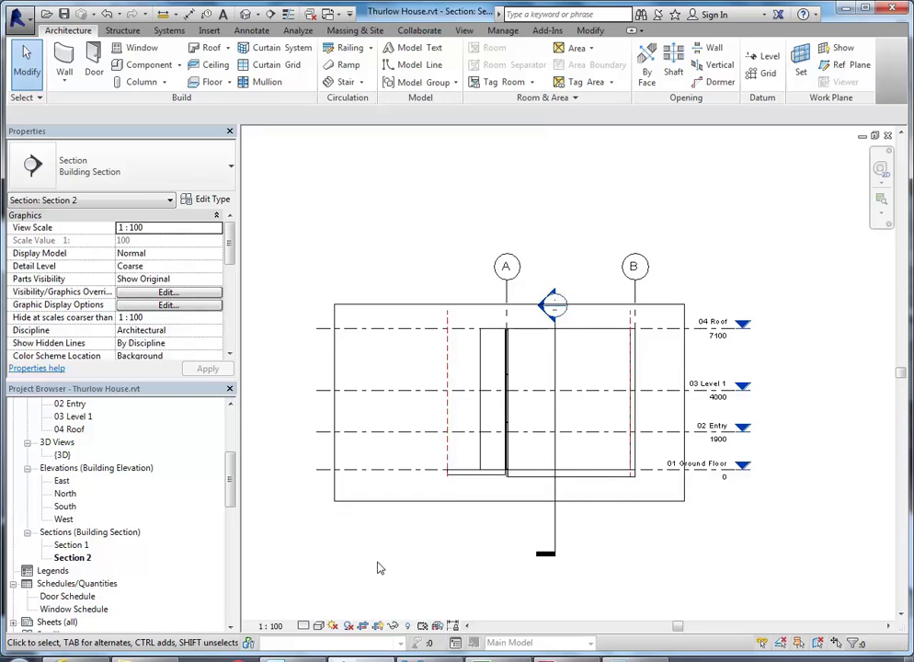
Set the elevation of the 02 Entry level to 1350 in Section 2.
scroll(638, 479, "up", 5)
scroll(563, 462, "up", 2)
left_click(579, 436)
left_click(579, 436)
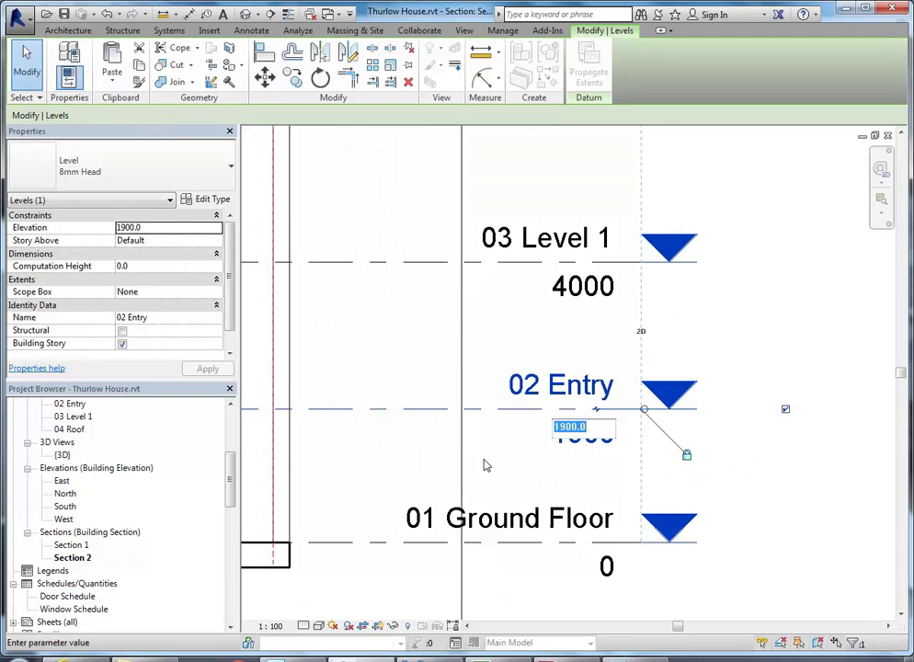
type("1350")
key("Return")
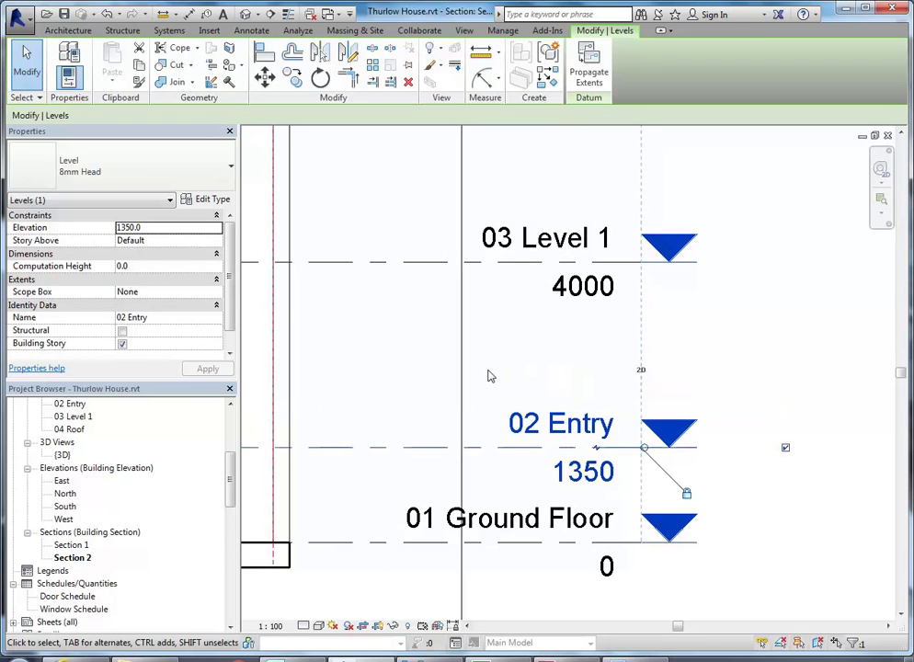
left_click(531, 372)
Set the elevation of the 03 Level 1 level to 2700.
scroll(571, 386, "down", 1)
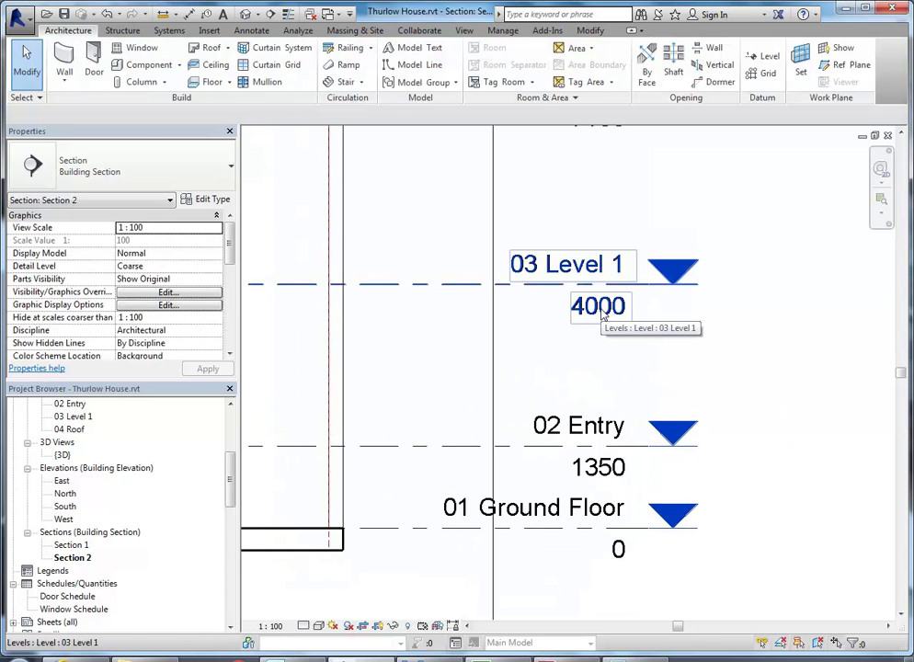
scroll(589, 374, "down", 1)
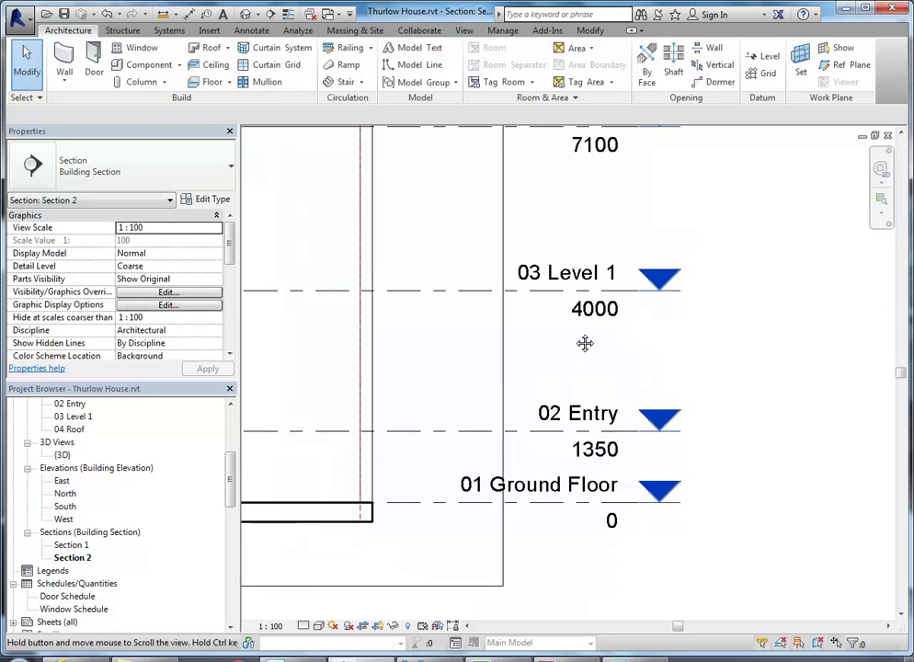
middle_click_drag(585, 343, 604, 353)
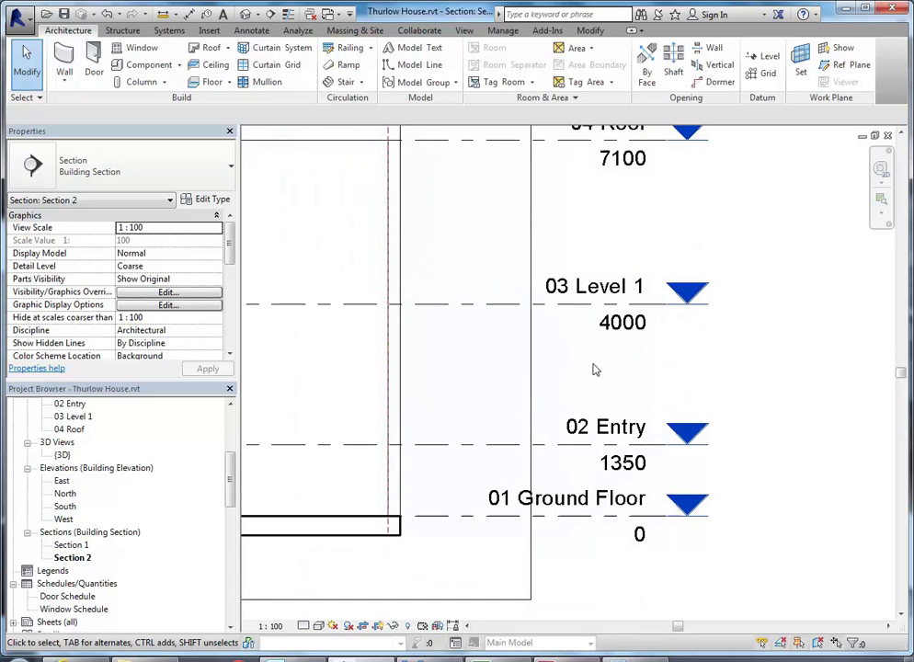
left_click(614, 321)
left_click(621, 323)
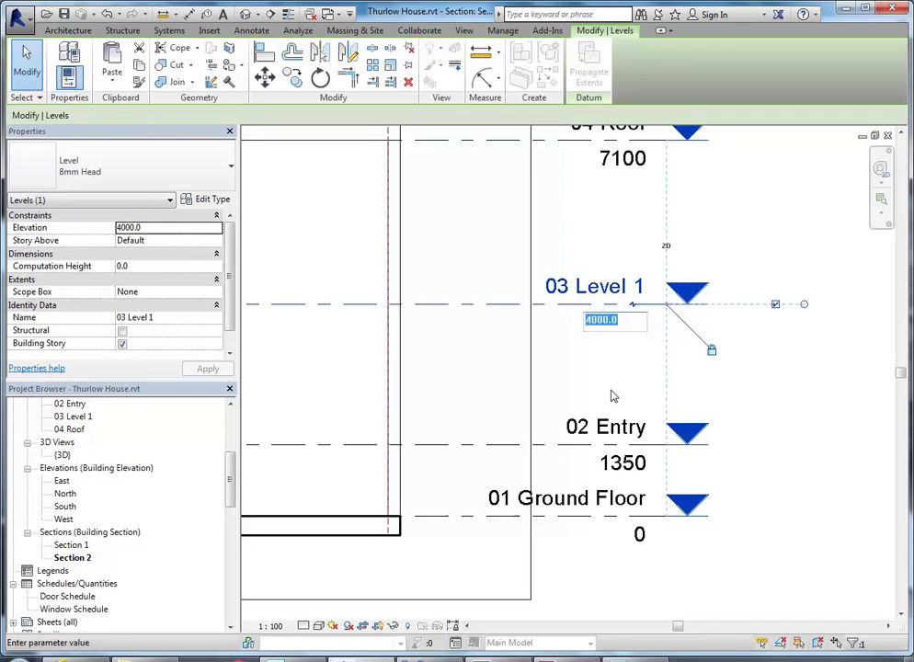
type("2700")
key("Return")
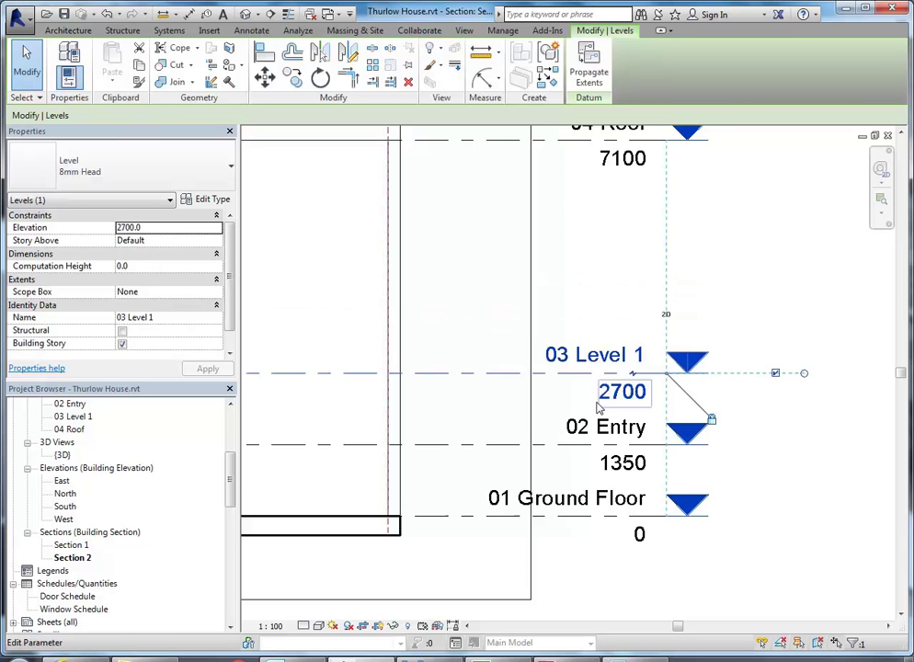
left_click(493, 418)
Look through the house reference photos in Windows Photo Viewer, study the colour staircase interior, and return to the Revit section.
middle_click_drag(493, 417, 603, 398)
scroll(581, 410, "down", 2)
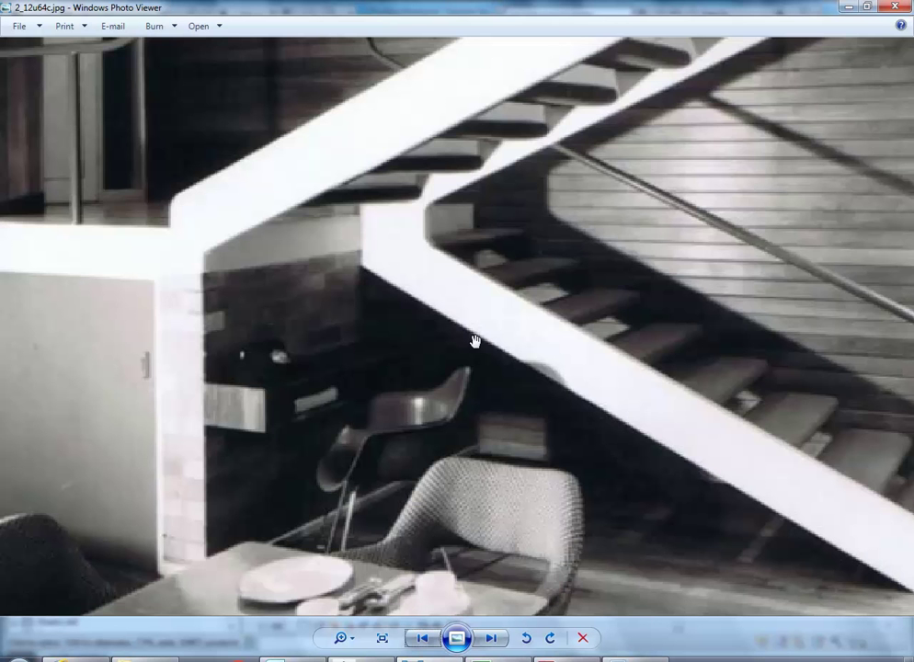
scroll(473, 336, "down", 5)
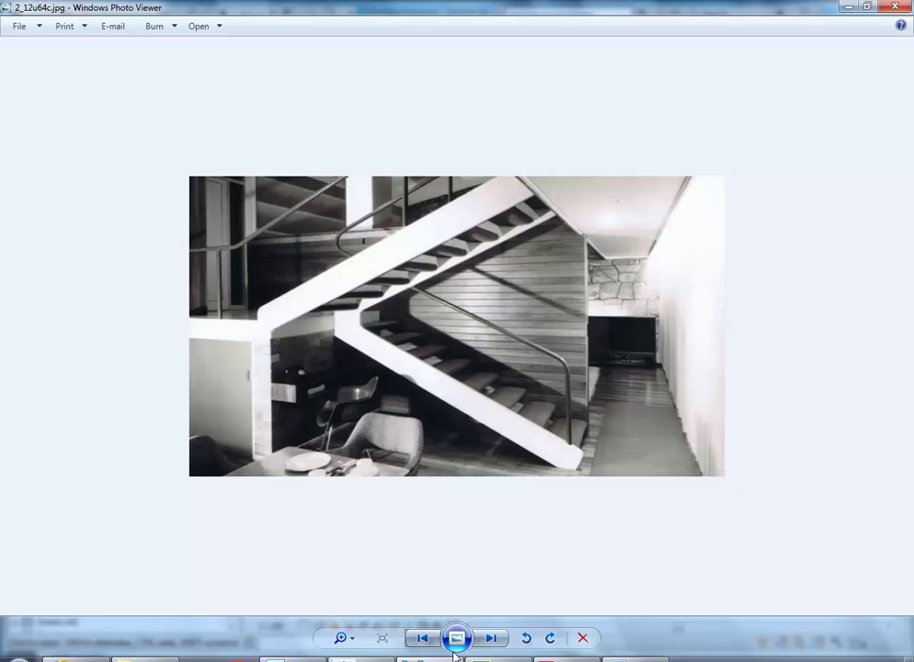
left_click(490, 638)
left_click(490, 638)
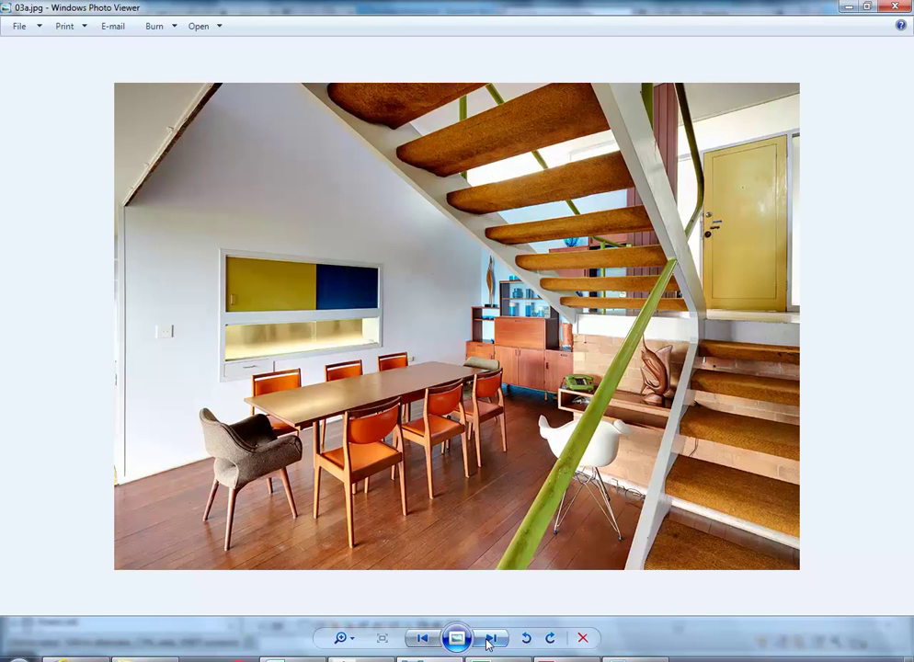
left_click(490, 638)
left_click(490, 637)
left_click(490, 638)
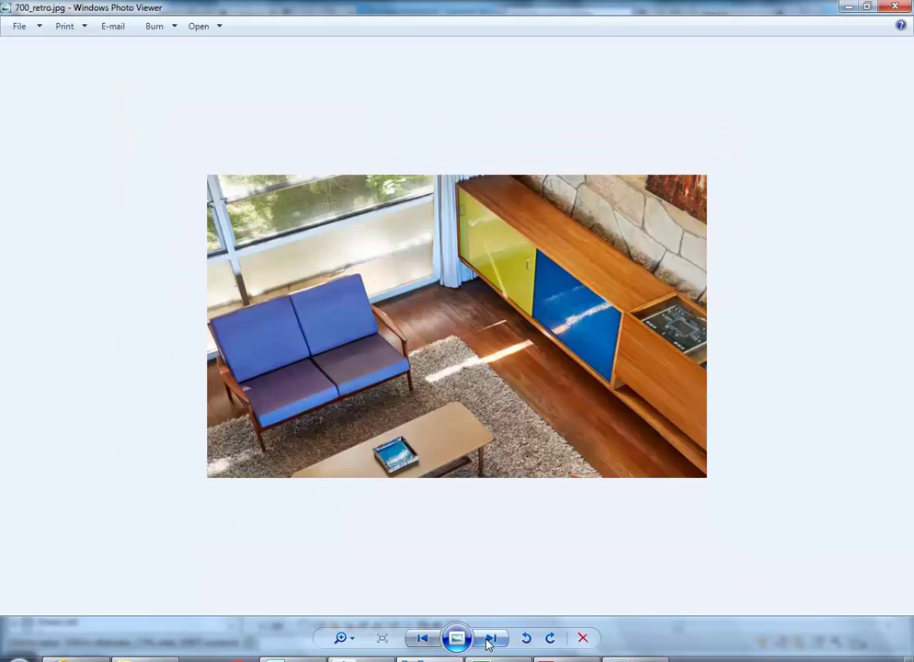
left_click(490, 637)
left_click(490, 638)
left_click(490, 638)
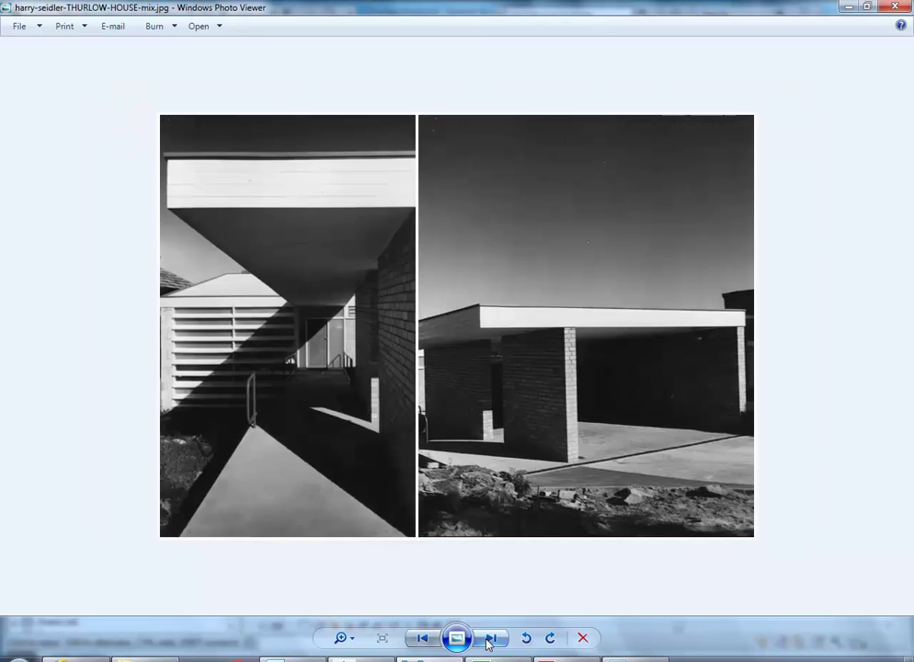
left_click(490, 638)
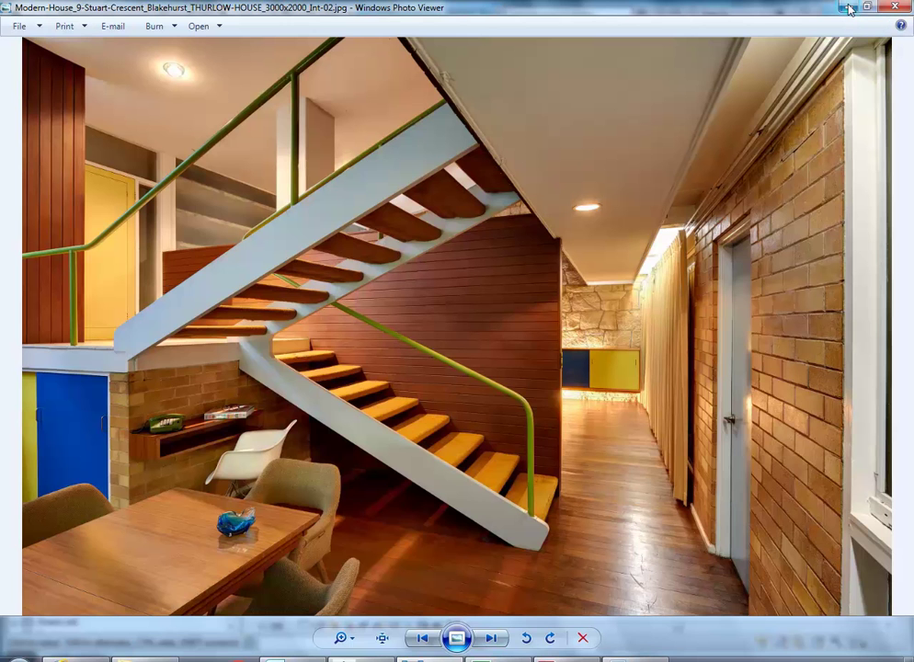
left_click(848, 9)
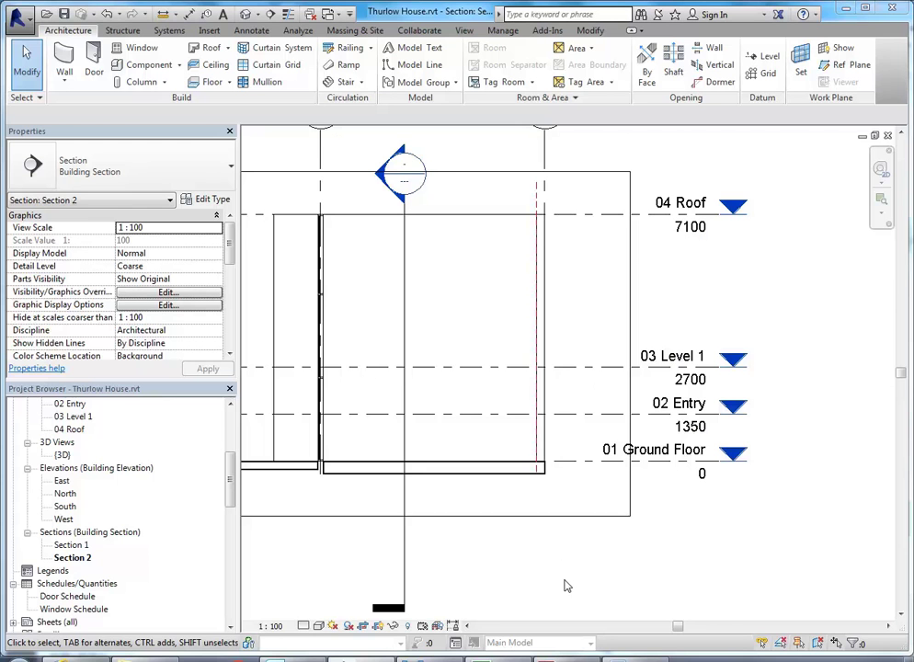
Set the distance between the 04 Roof and 03 Level 1 levels to 2400.
mouse_move(577, 312)
middle_mouse_down()
mouse_move(560, 309)
mouse_move(589, 323)
mouse_move(663, 314)
mouse_move(621, 323)
mouse_move(583, 306)
middle_mouse_up()
scroll(582, 306, "up", 2)
scroll(687, 302, "down", 2)
middle_click_drag(688, 301, 728, 300)
middle_click_drag(675, 271, 728, 290)
scroll(727, 291, "down", 2)
middle_click_drag(726, 400, 676, 408)
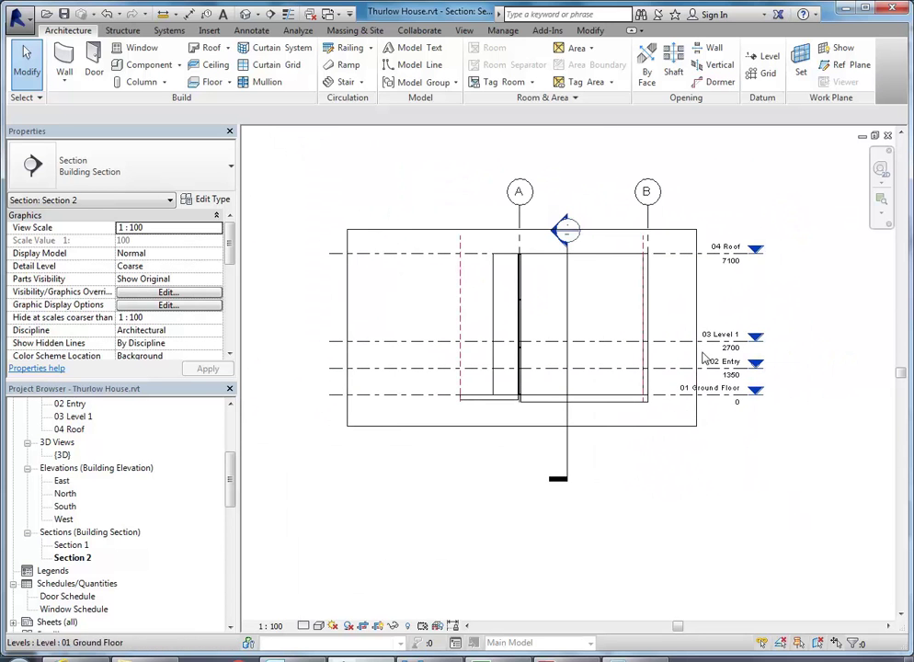
left_click(670, 257)
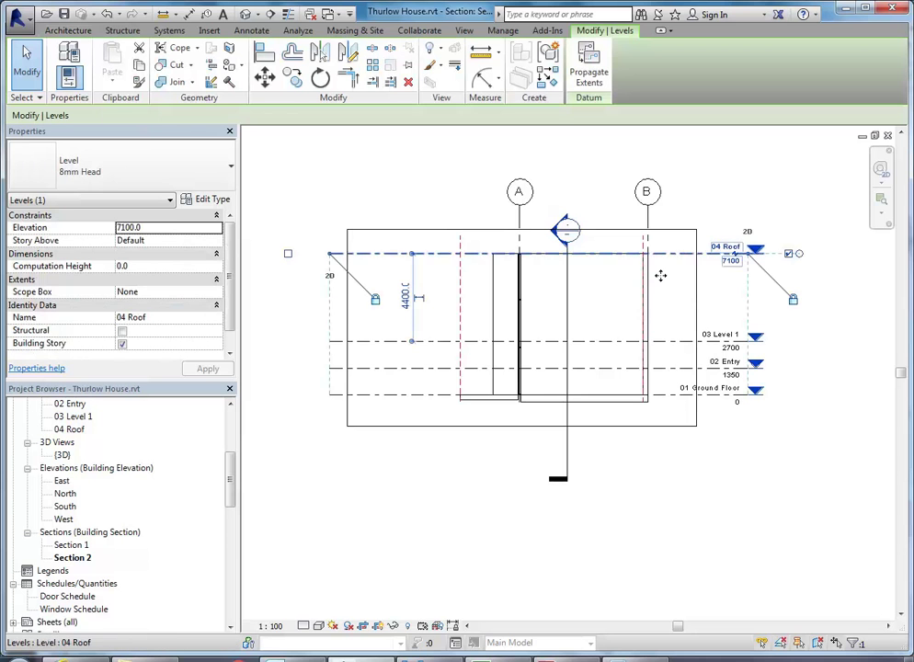
scroll(754, 314, "up", 2)
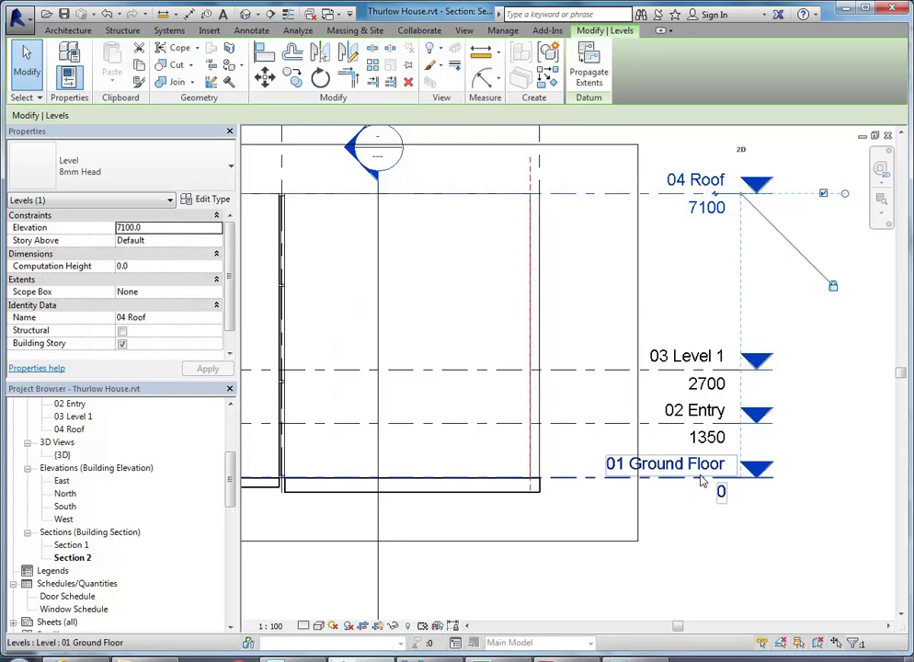
scroll(679, 327, "down", 1)
middle_click_drag(679, 327, 751, 337)
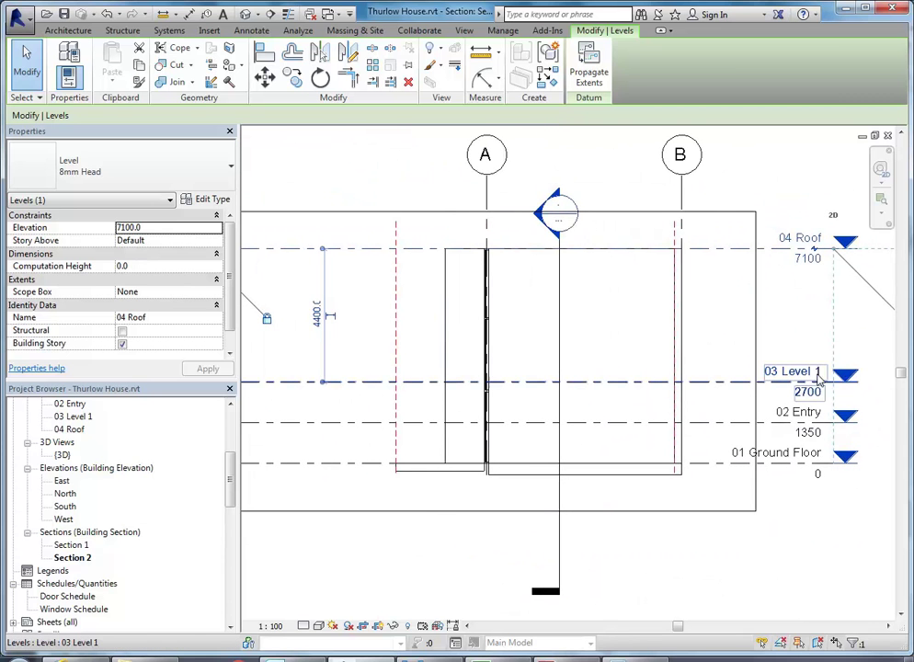
scroll(749, 331, "down", 1)
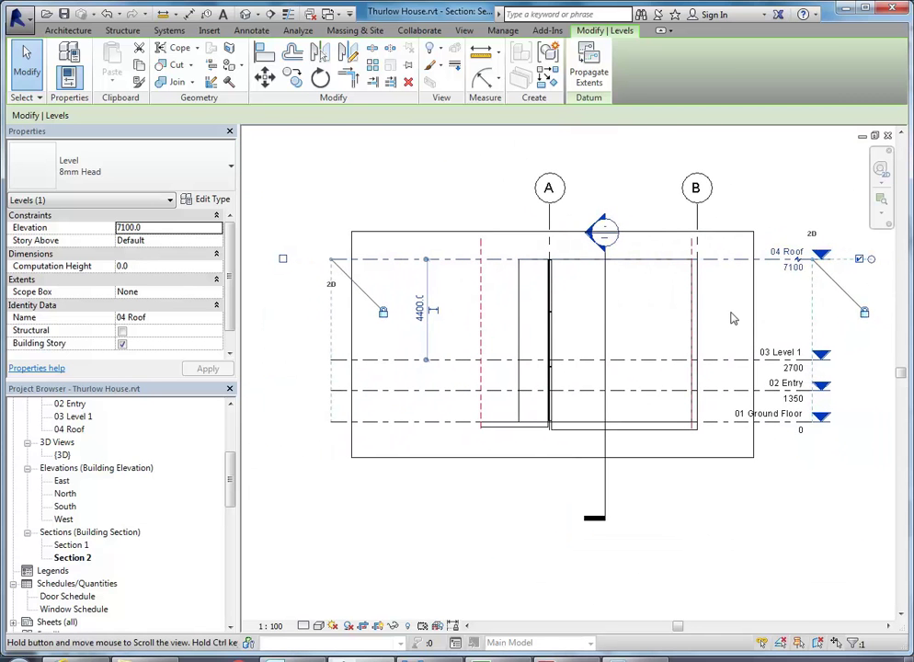
left_click(420, 310)
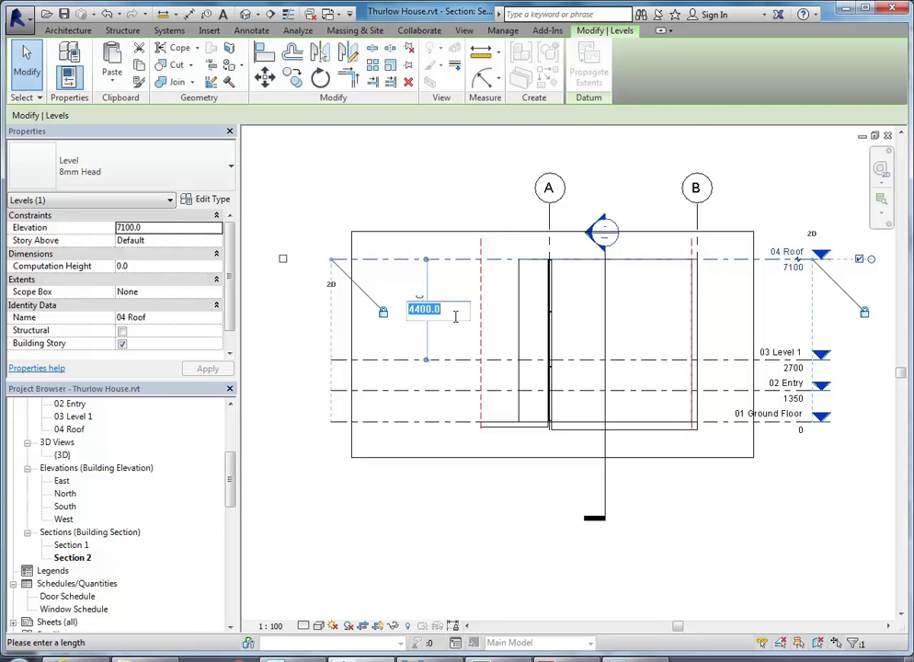
type("2400")
key("Return")
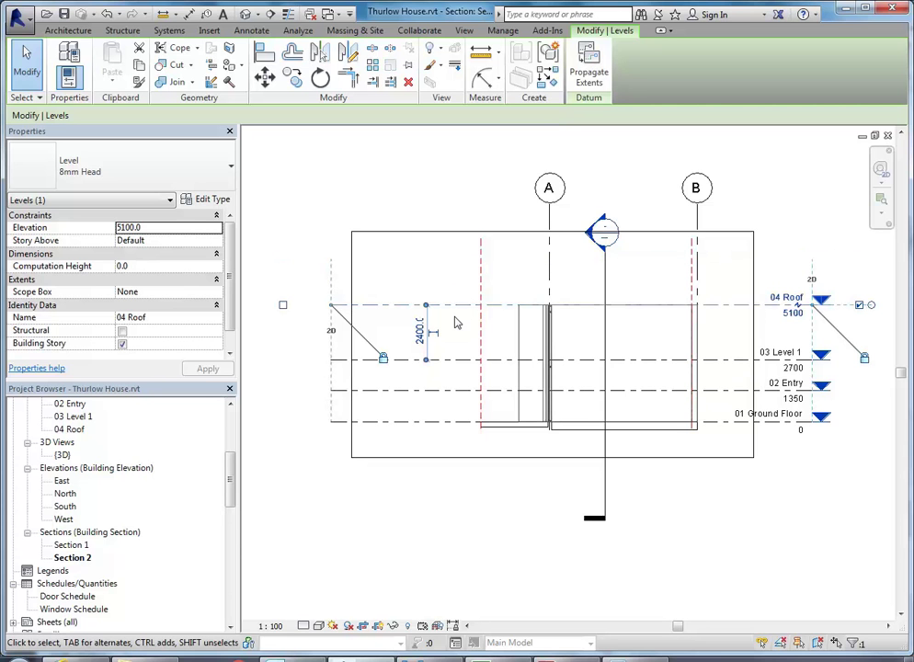
scroll(643, 312, "up", 3)
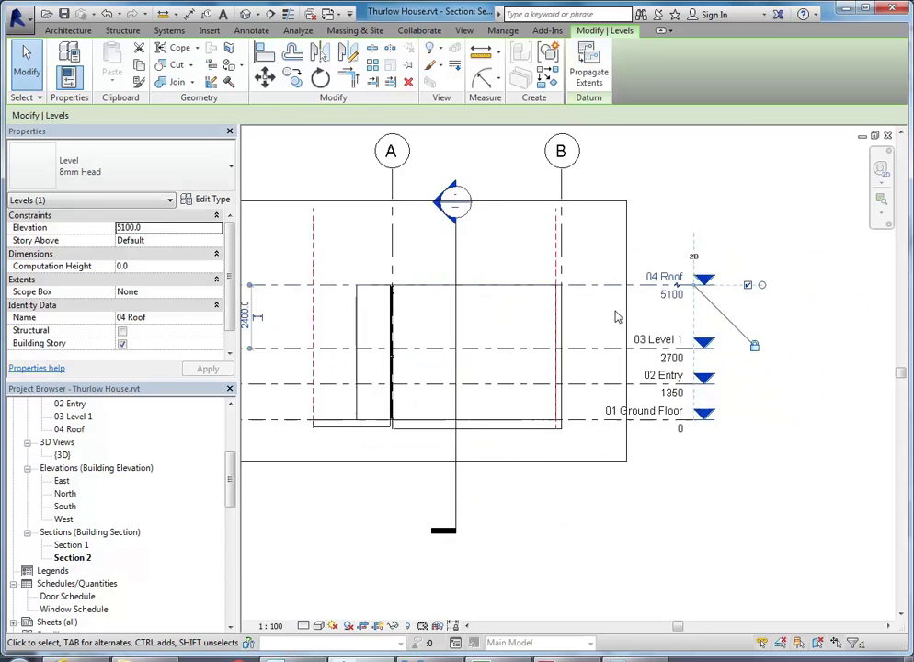
scroll(741, 289, "down", 4)
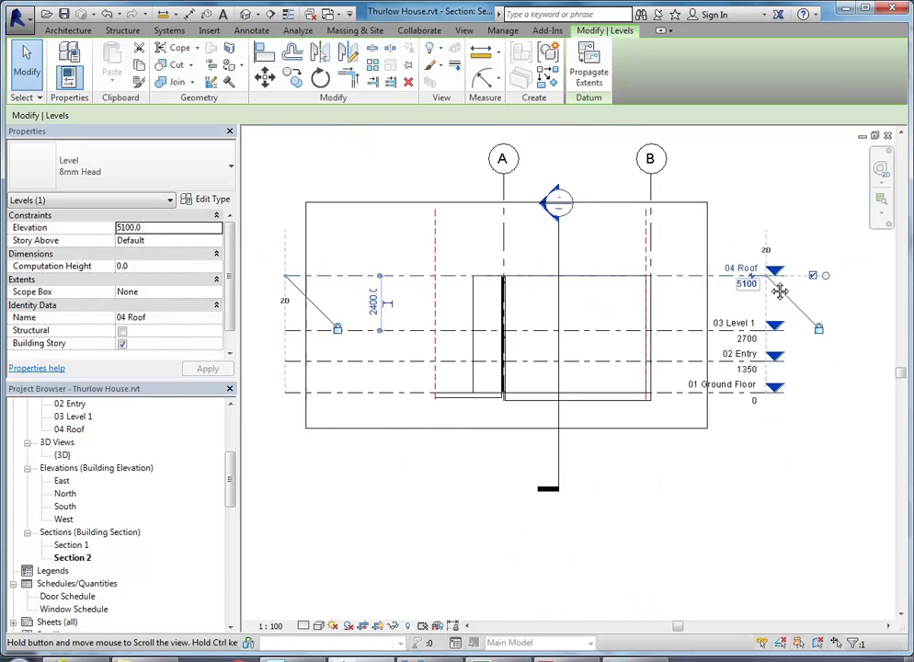
left_click(681, 254)
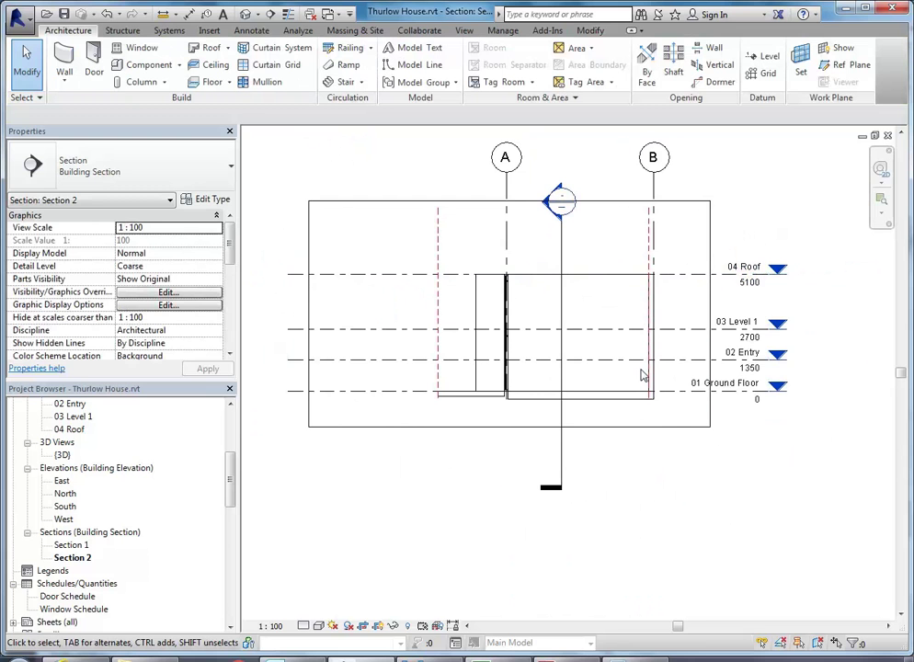
Inspect the wall heights in the {3D} view and close that view to return to Section 2.
middle_click_drag(645, 373, 579, 361)
scroll(579, 359, "up", 2)
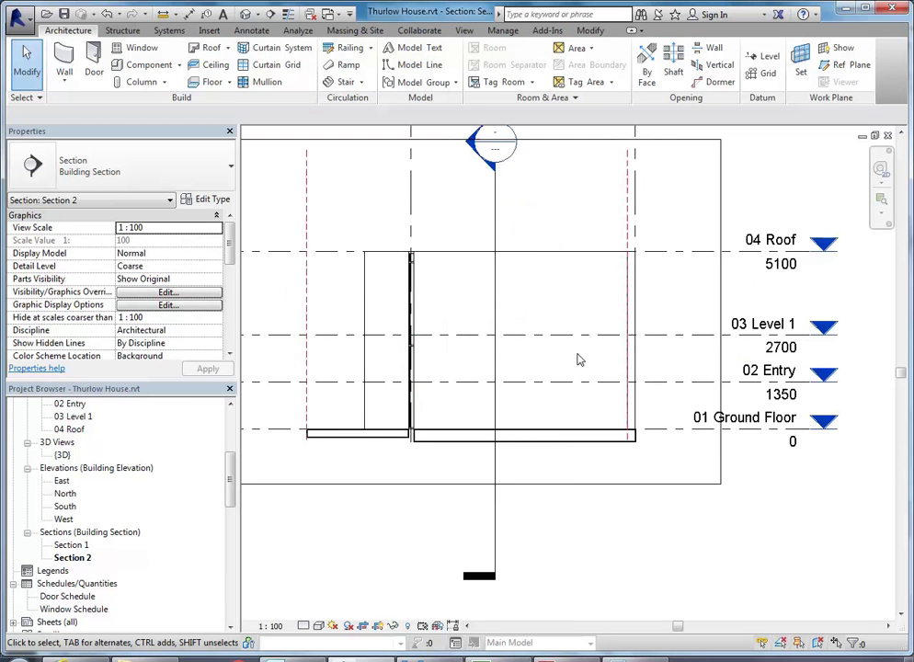
double_click(62, 454)
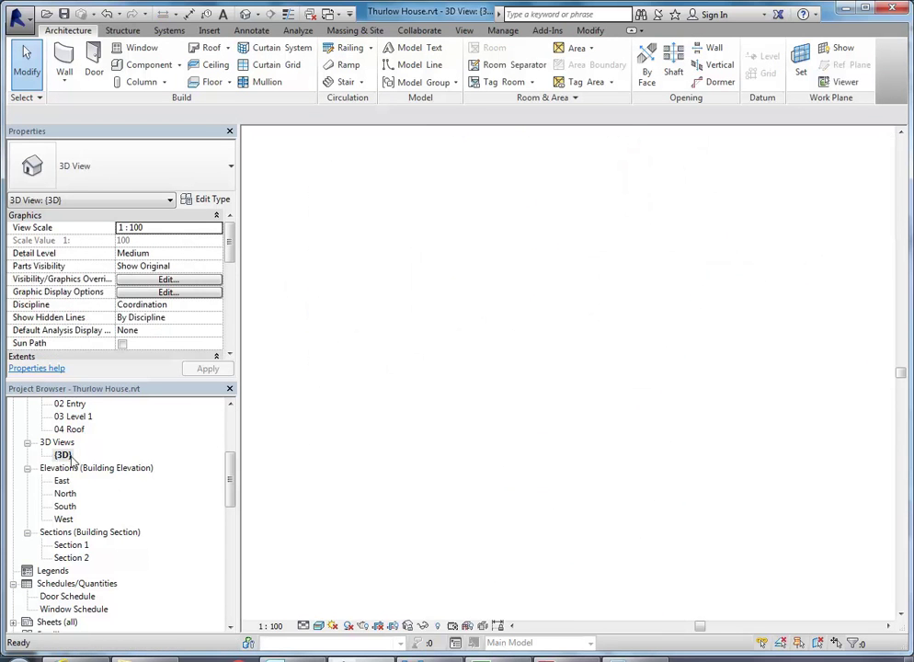
scroll(451, 420, "down", 3)
mouse_move(369, 416)
middle_mouse_down()
mouse_move(512, 479)
mouse_move(402, 474)
mouse_move(358, 414)
middle_mouse_up()
scroll(359, 413, "up", 3)
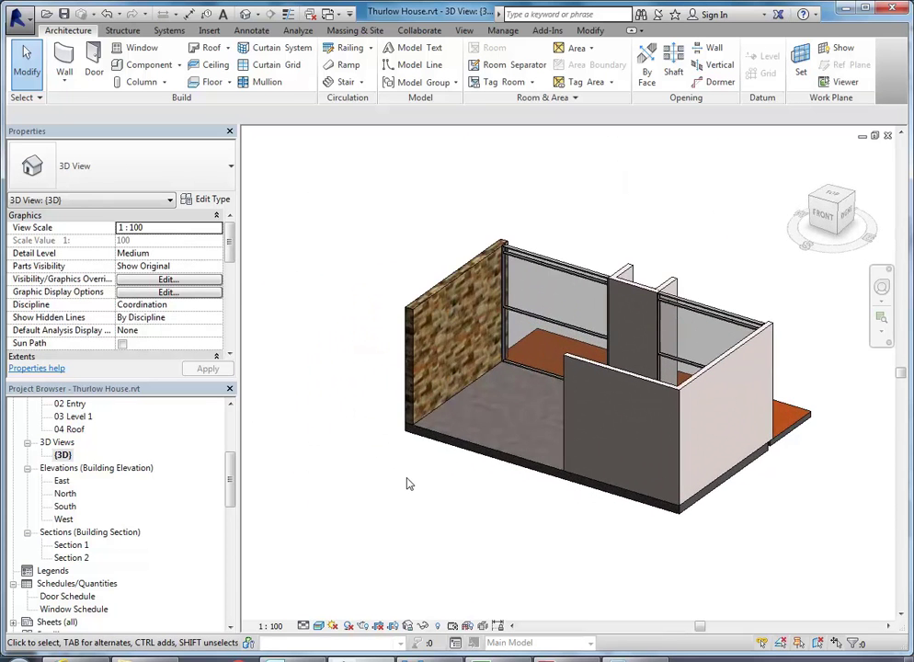
left_click(887, 135)
middle_click_drag(503, 401, 483, 395)
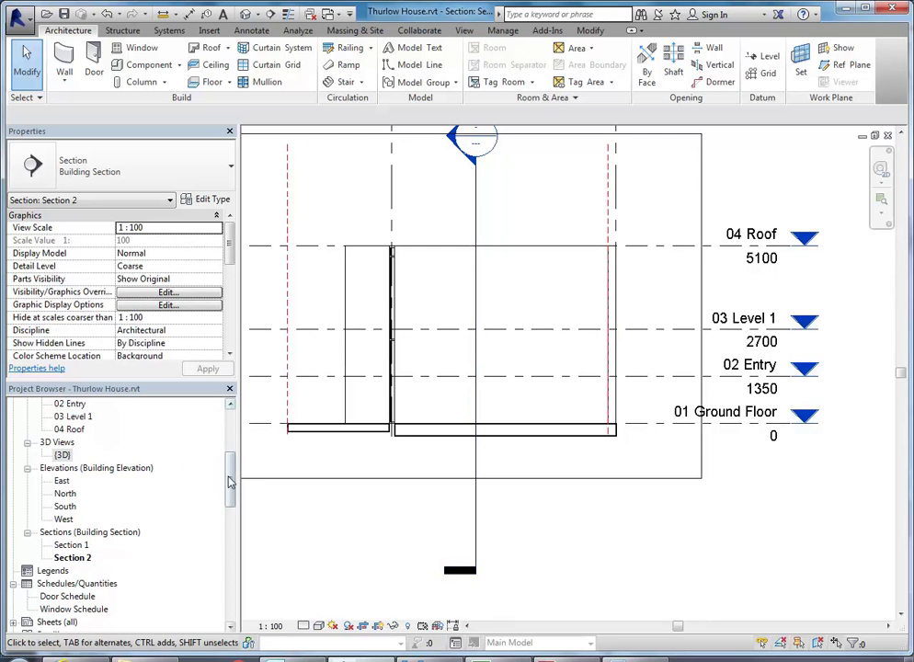
In the 01 Ground Floor plan, stretch the front wall's free end across the central bay to its far grid line, about 7313 mm overall.
scroll(179, 453, "up", 5)
double_click(85, 442)
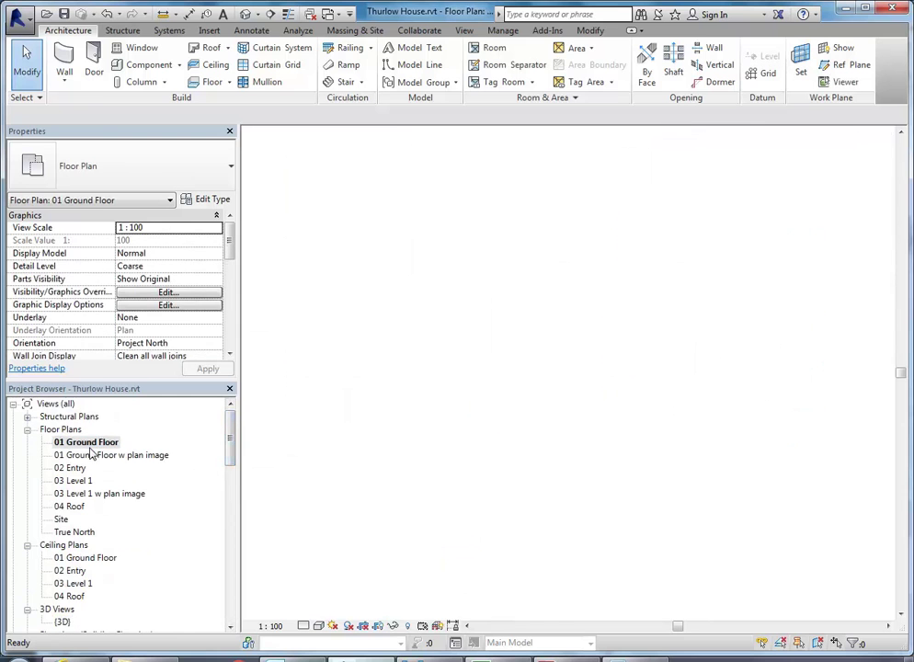
scroll(428, 377, "down", 2)
scroll(517, 465, "up", 3)
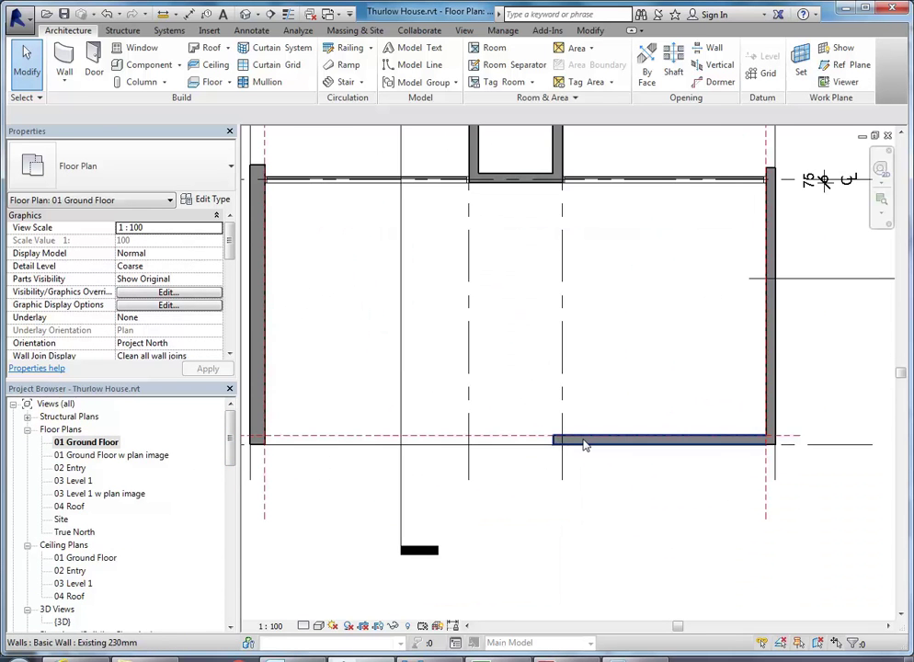
scroll(551, 507, "up", 1)
middle_click_drag(551, 507, 545, 506)
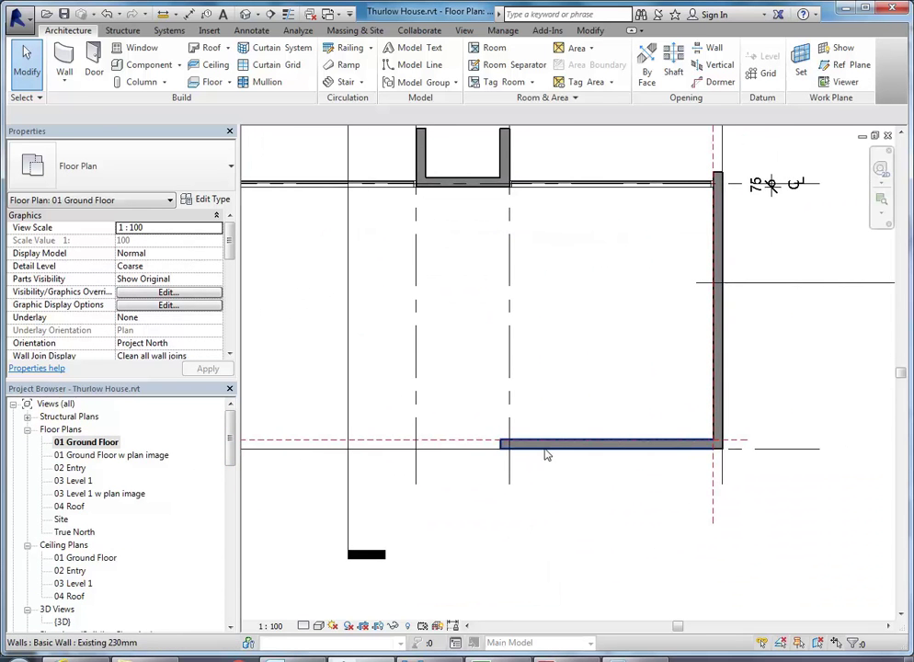
left_click(544, 449)
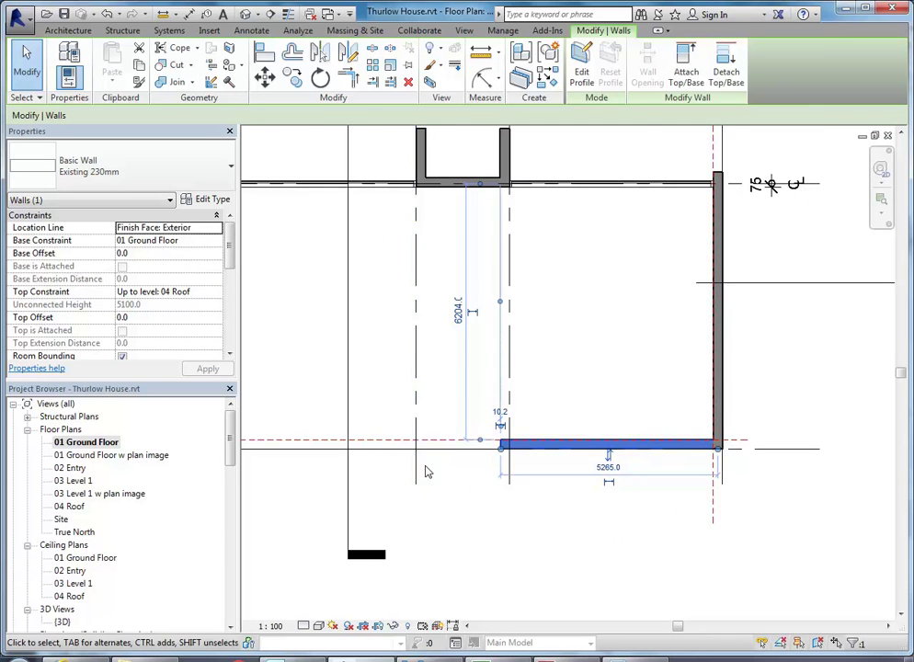
scroll(427, 470, "up", 2)
left_click_drag(540, 443, 411, 440)
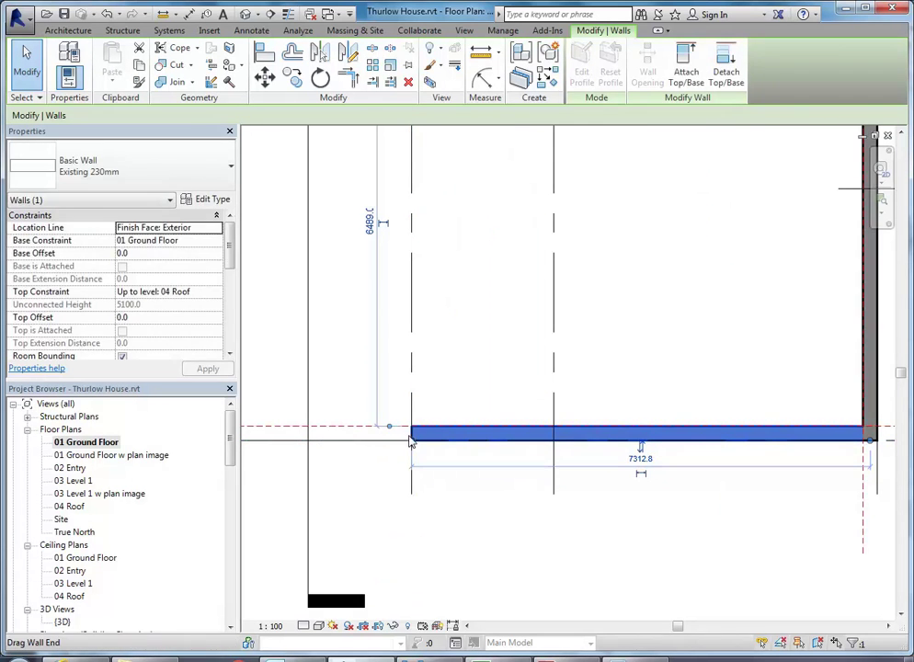
scroll(460, 430, "down", 2)
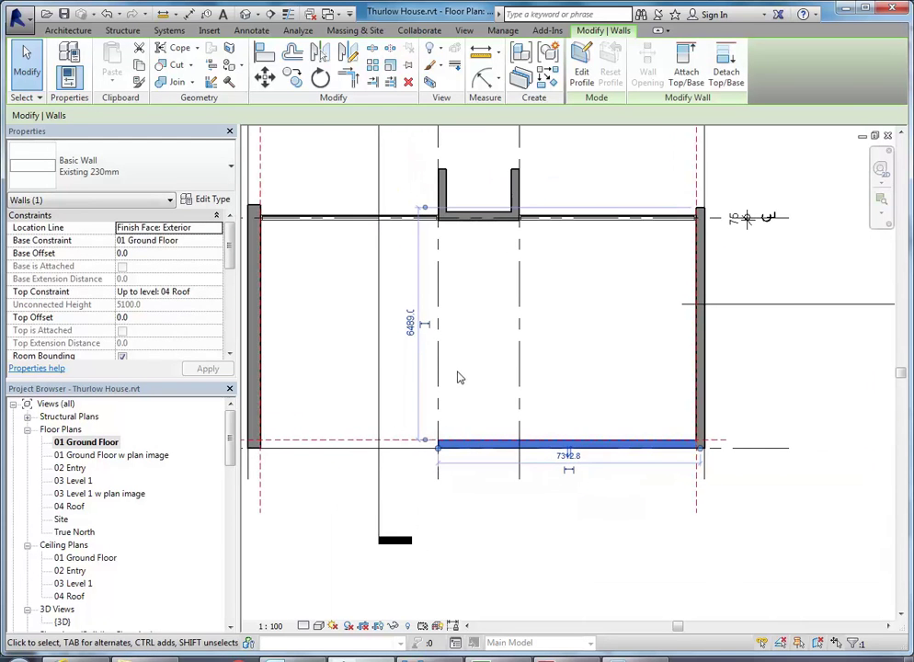
left_click(459, 496)
Examine the extended front wall's length and the alignment of its free end with grid 2 in the ground floor plan.
scroll(512, 479, "up", 2)
left_click(493, 462)
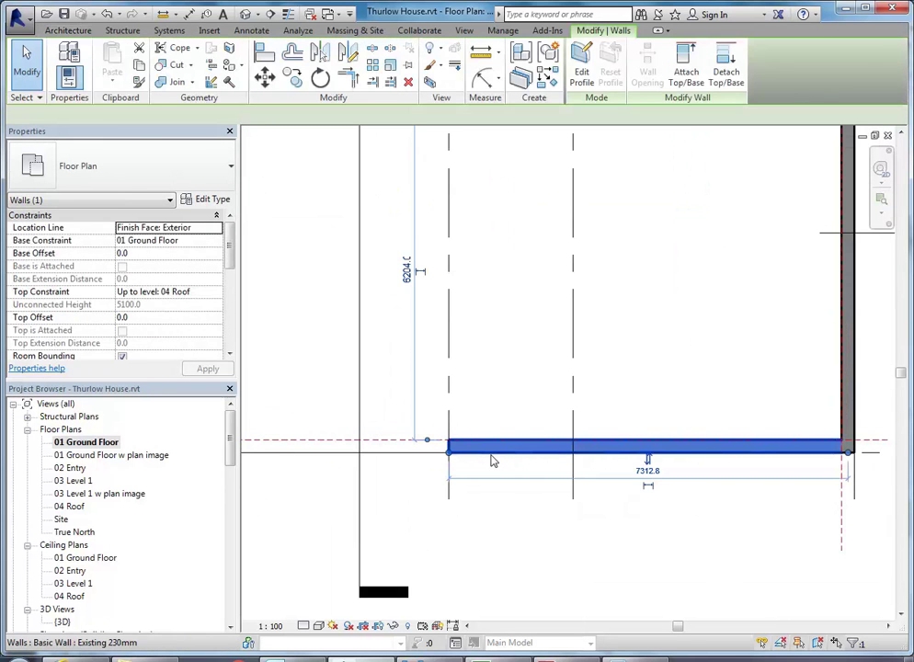
left_click(489, 515)
scroll(488, 513, "down", 2)
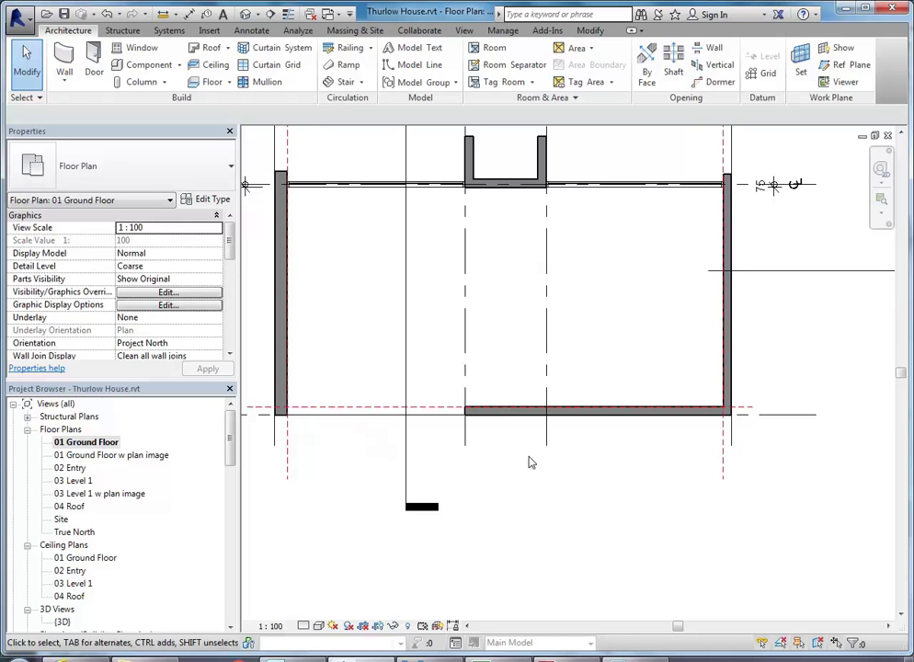
left_click(495, 411)
scroll(495, 409, "up", 3)
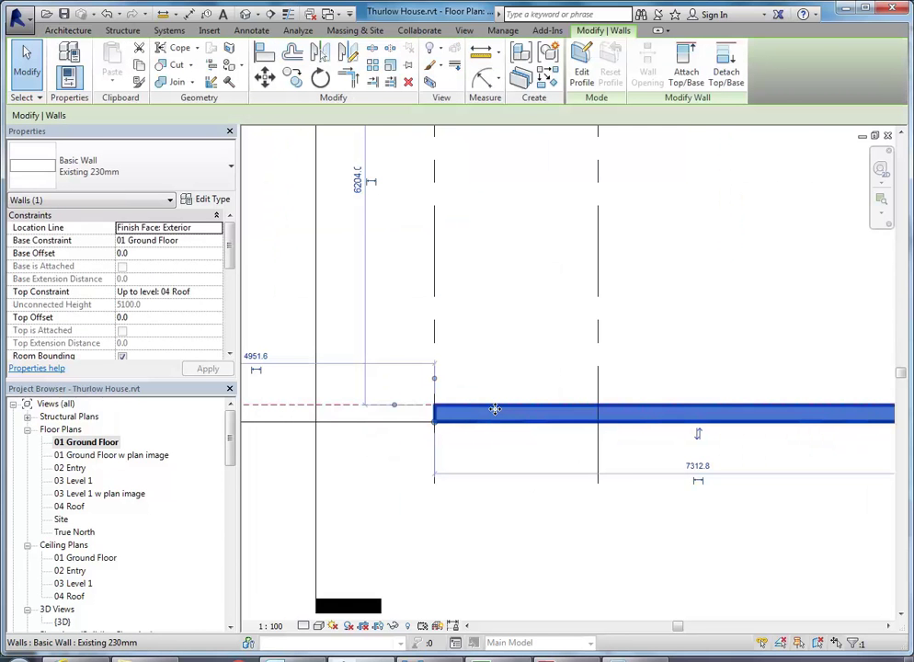
scroll(503, 423, "down", 2)
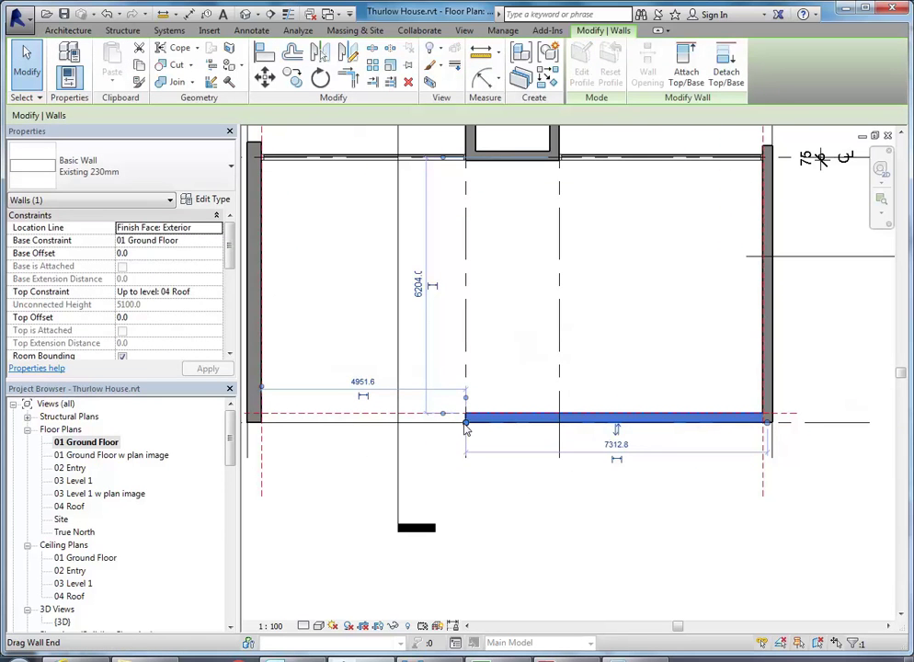
key("r")
key("s")
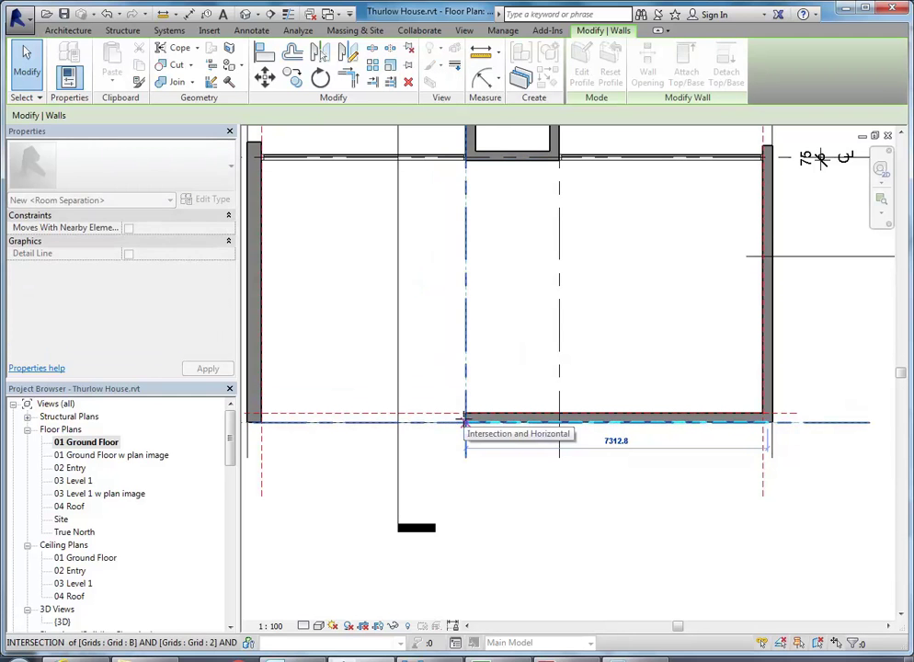
key("Escape")
left_click(465, 421)
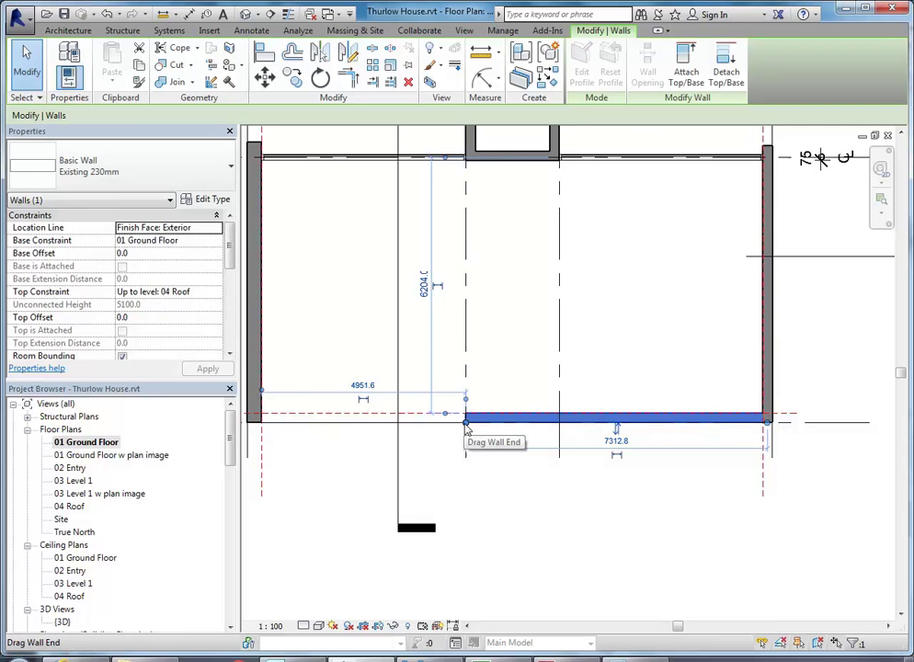
left_click_drag(466, 425, 461, 510)
left_click(460, 510)
Open the South elevation and examine the front wall against the grids and levels.
scroll(522, 401, "down", 2)
scroll(528, 501, "down", 2)
middle_click_drag(530, 491, 530, 395)
scroll(532, 397, "down", 1)
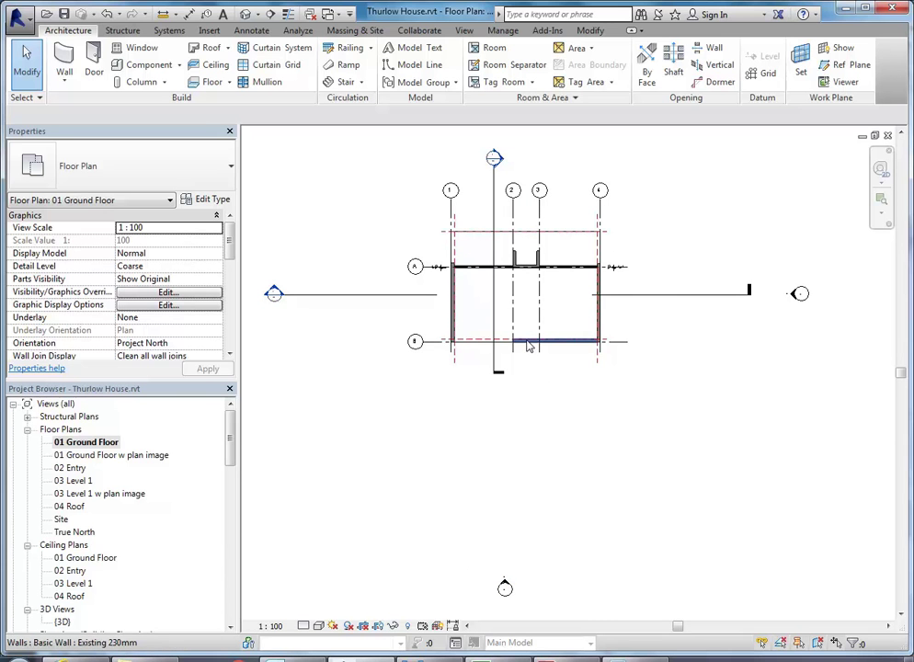
scroll(69, 524, "down", 5)
double_click(65, 519)
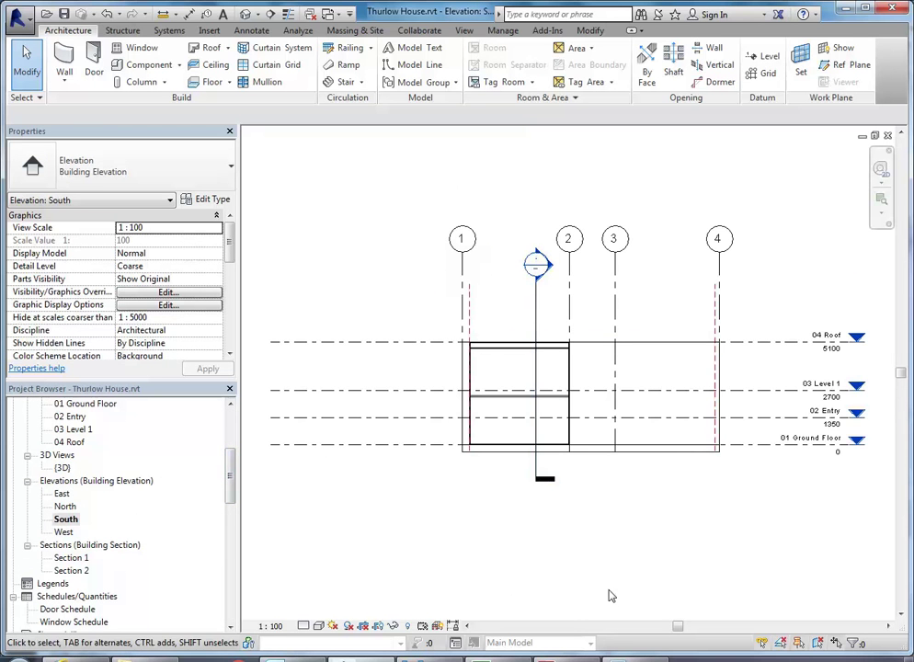
scroll(665, 350, "up", 1)
middle_click_drag(664, 350, 617, 347)
scroll(614, 345, "up", 1)
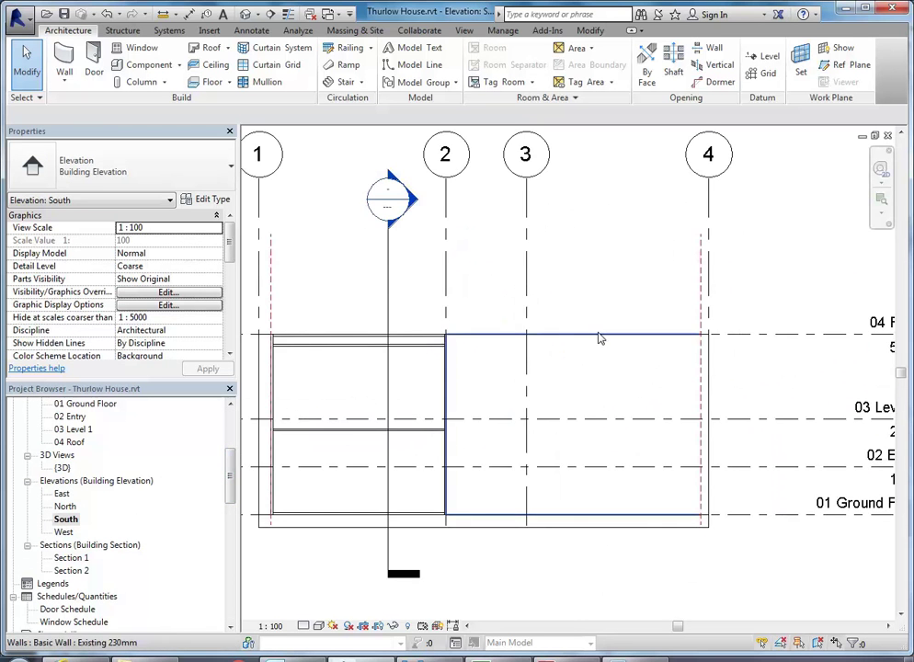
scroll(598, 338, "down", 3)
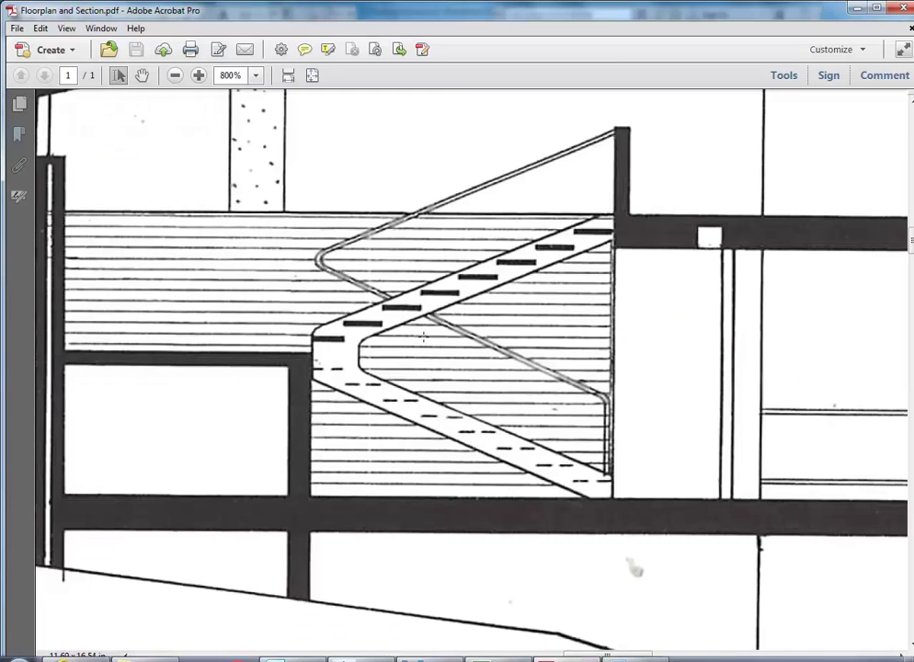
Switch to Floorplan and Section.pdf in Adobe Acrobat and compare its roof, entry and floor heights with the Revit South elevation.
scroll(423, 337, "down", 3, "ctrl")
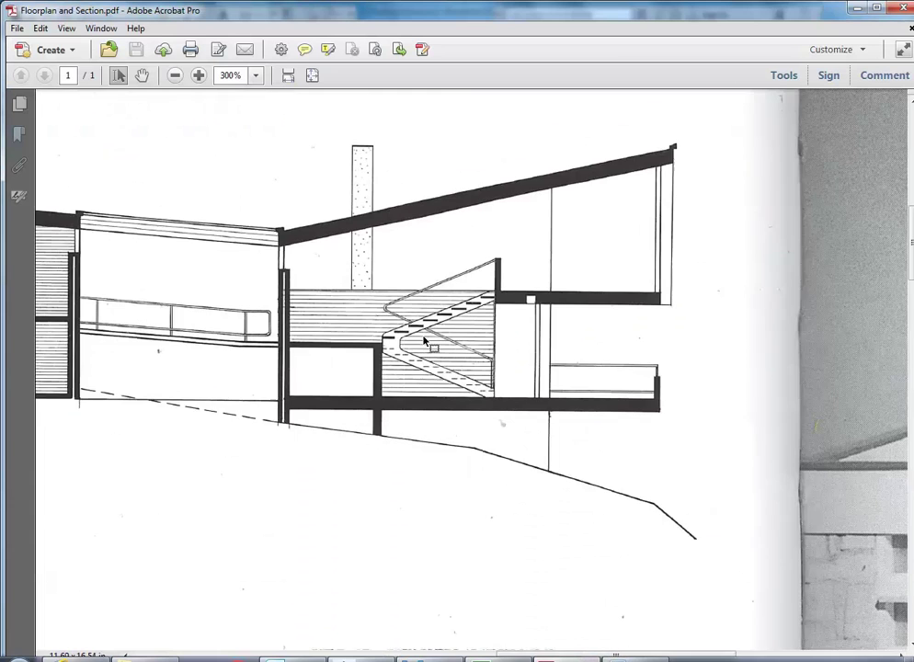
scroll(423, 340, "up", 1, "ctrl")
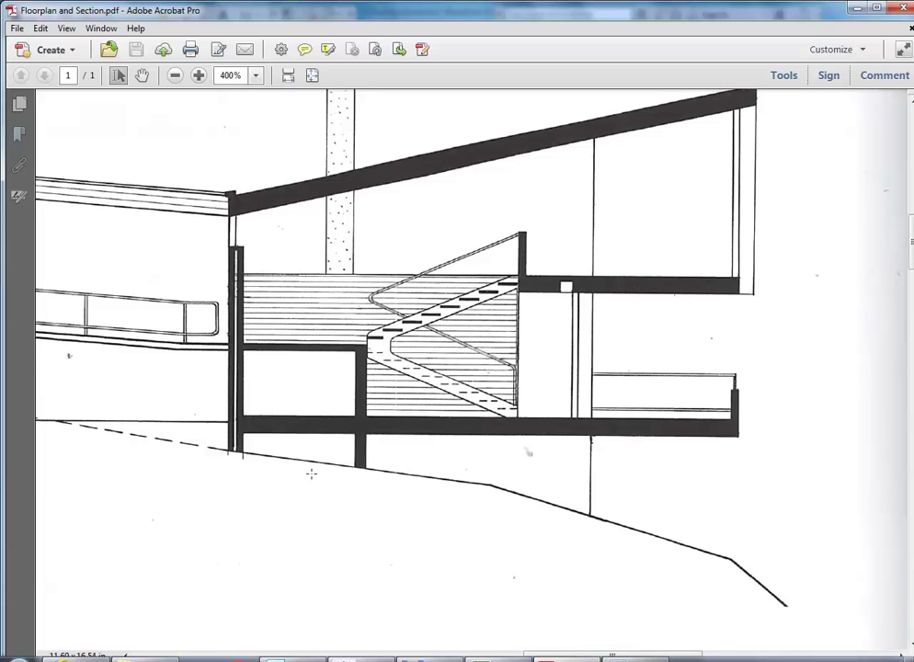
key("alt+Tab")
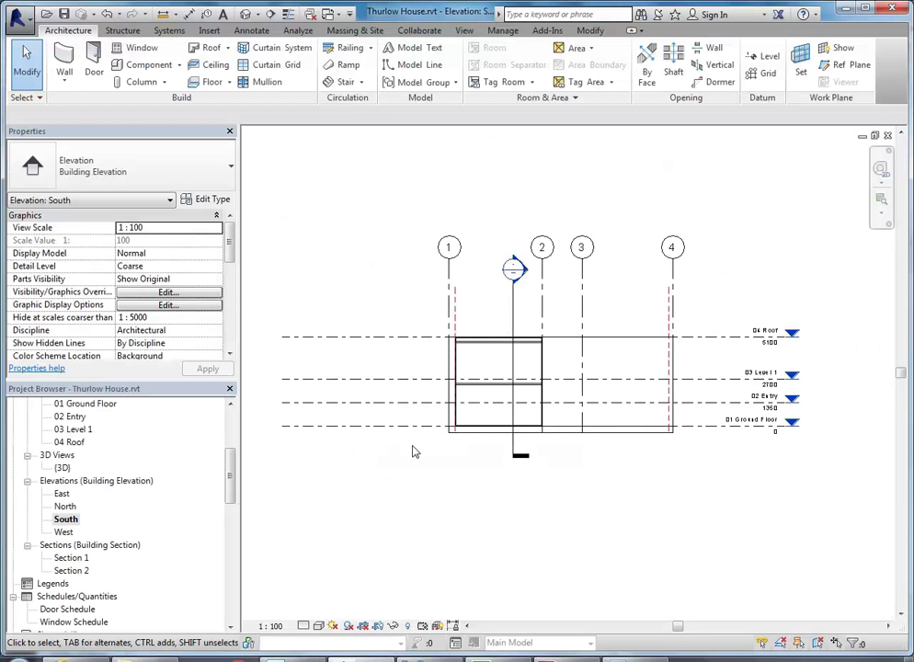
middle_click_drag(715, 390, 552, 349)
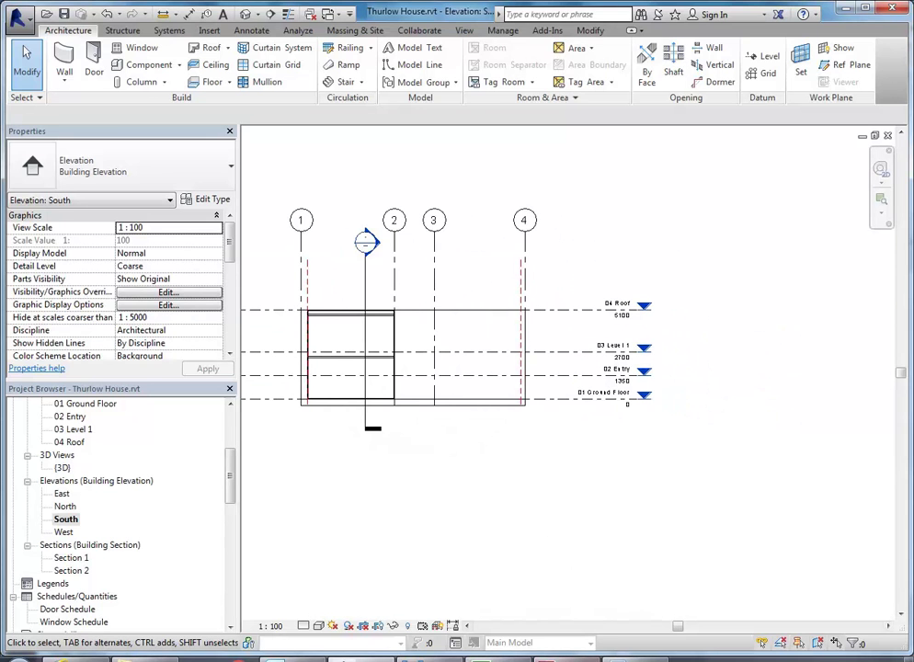
key("alt+Tab")
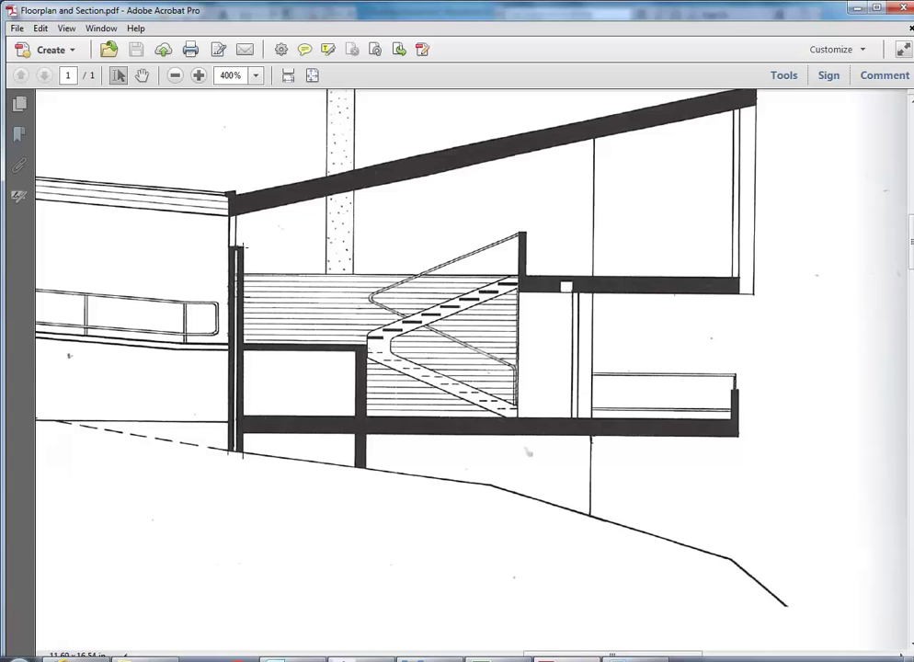
Switch to Windows Photo Viewer, study the staircase interior and the exterior roof photos, and return to Revit's South elevation.
left_click(434, 654)
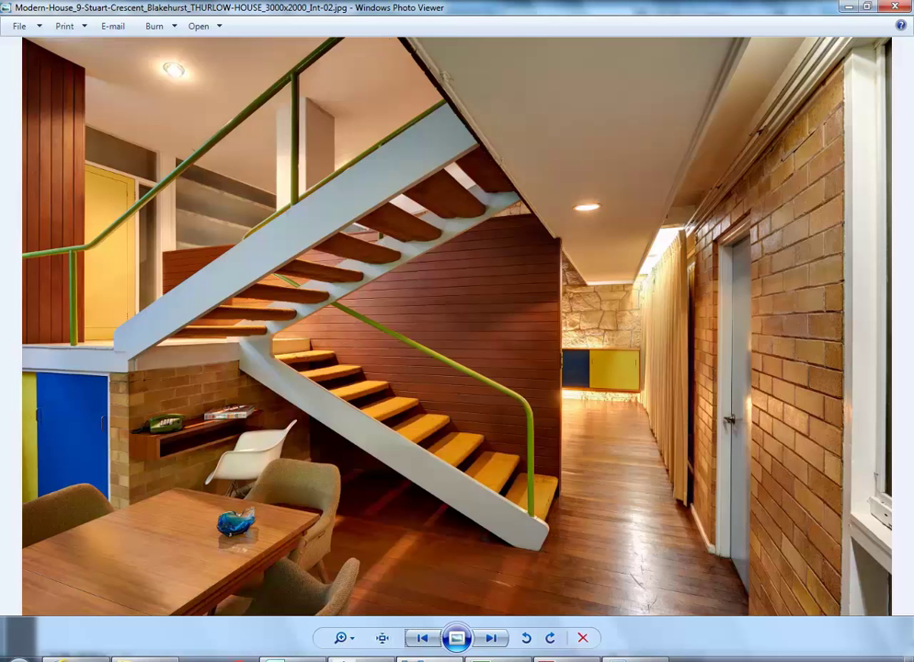
left_click(421, 638)
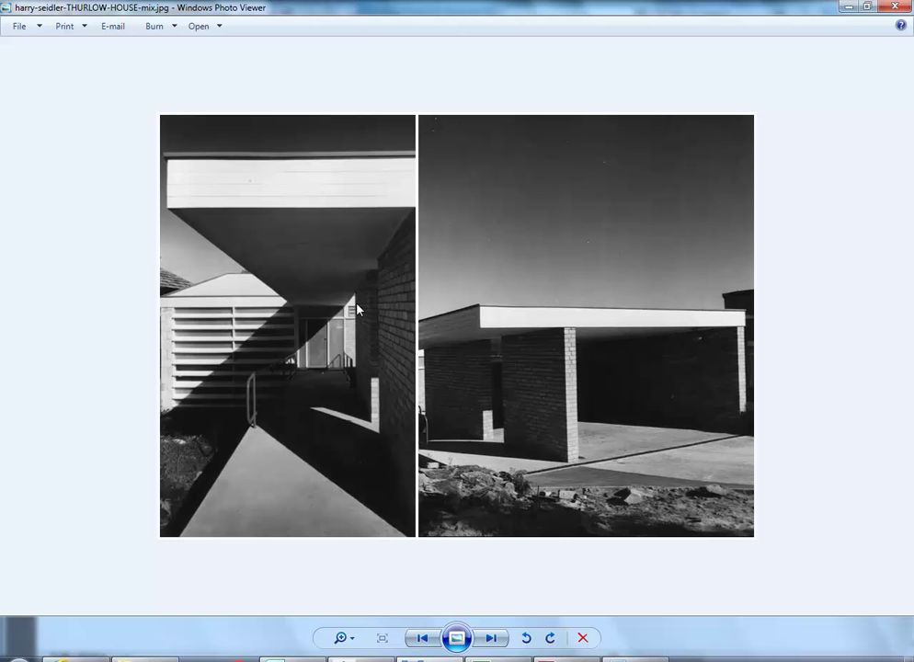
left_click(848, 5)
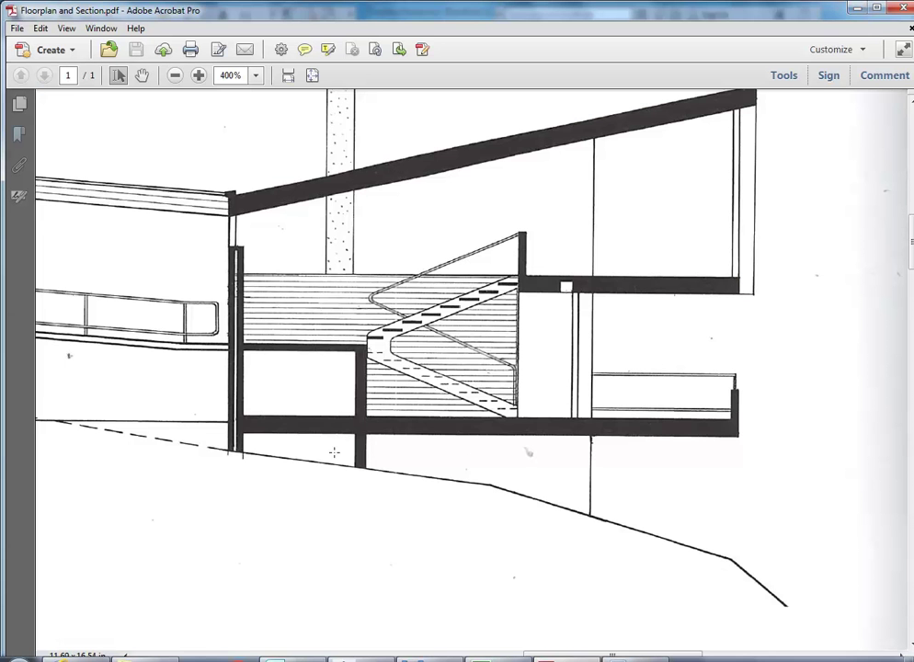
left_click(404, 655)
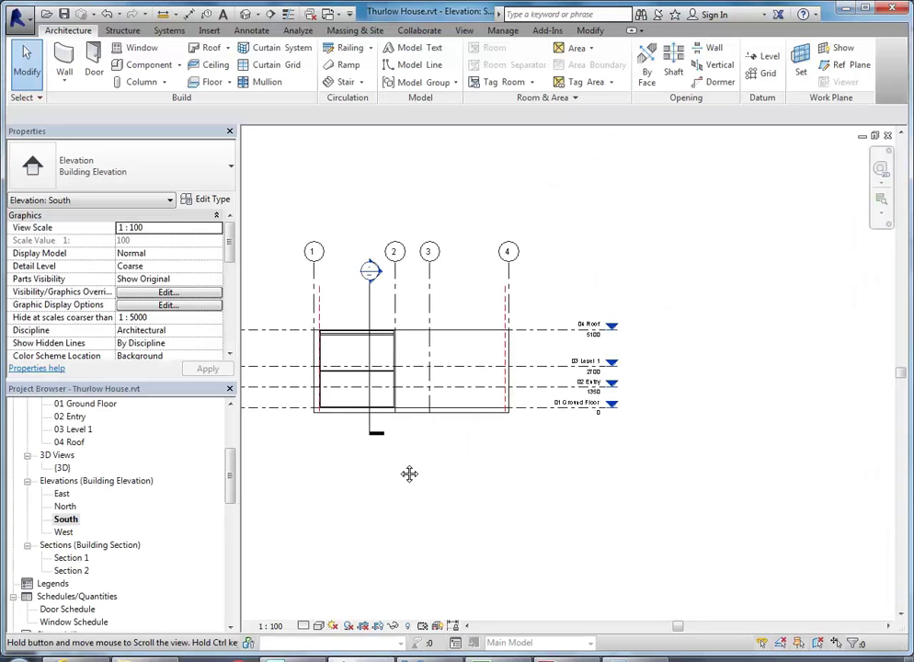
Check the vertical distance between the 04 Roof and 03 Level 1 levels in the South elevation.
middle_click_drag(398, 470, 462, 489)
left_click(618, 326)
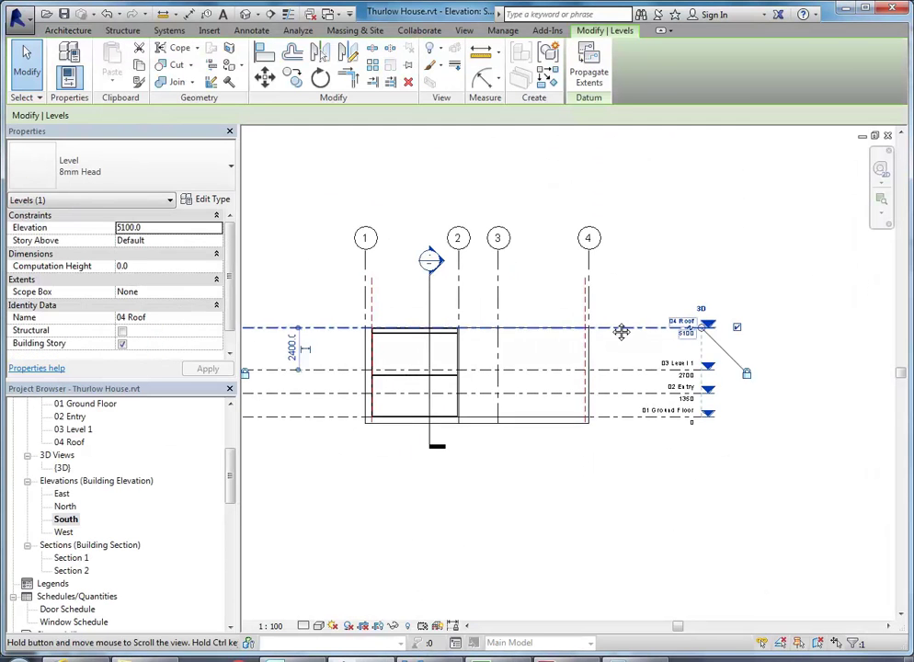
middle_click_drag(606, 316, 710, 285)
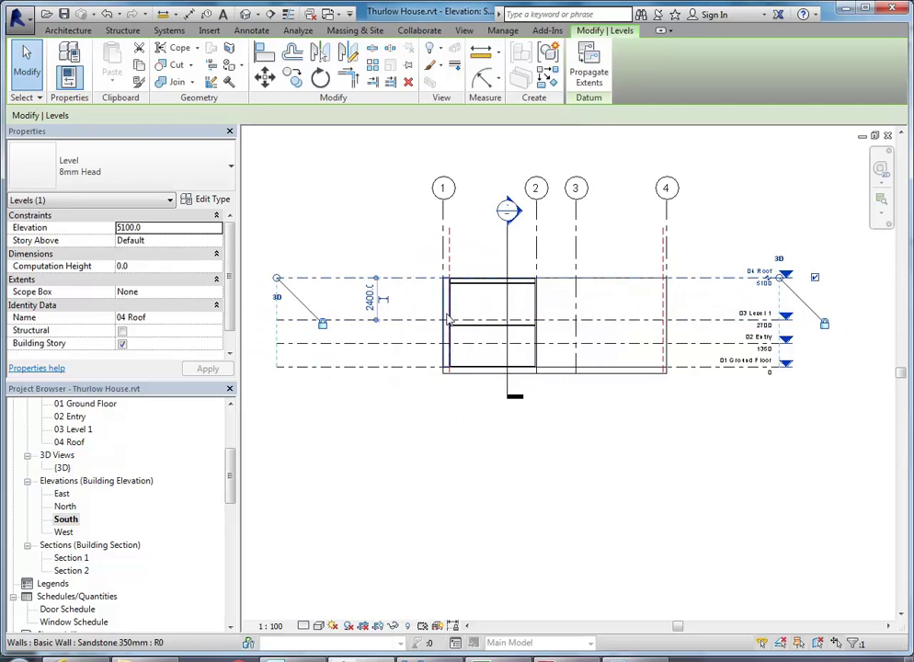
scroll(373, 301, "up", 4)
middle_click_drag(420, 310, 389, 331)
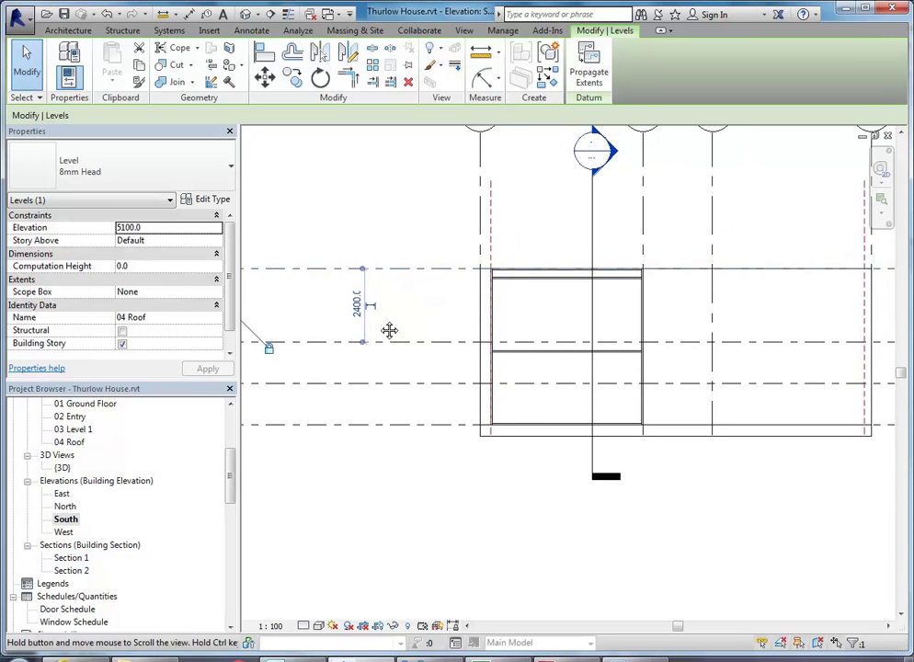
scroll(437, 274, "down", 3)
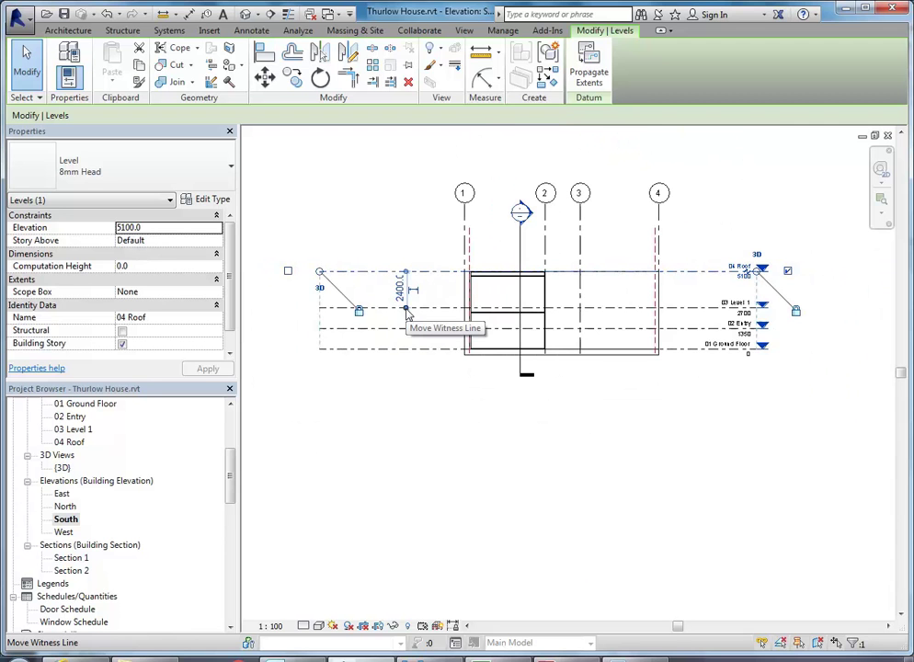
left_click(418, 462)
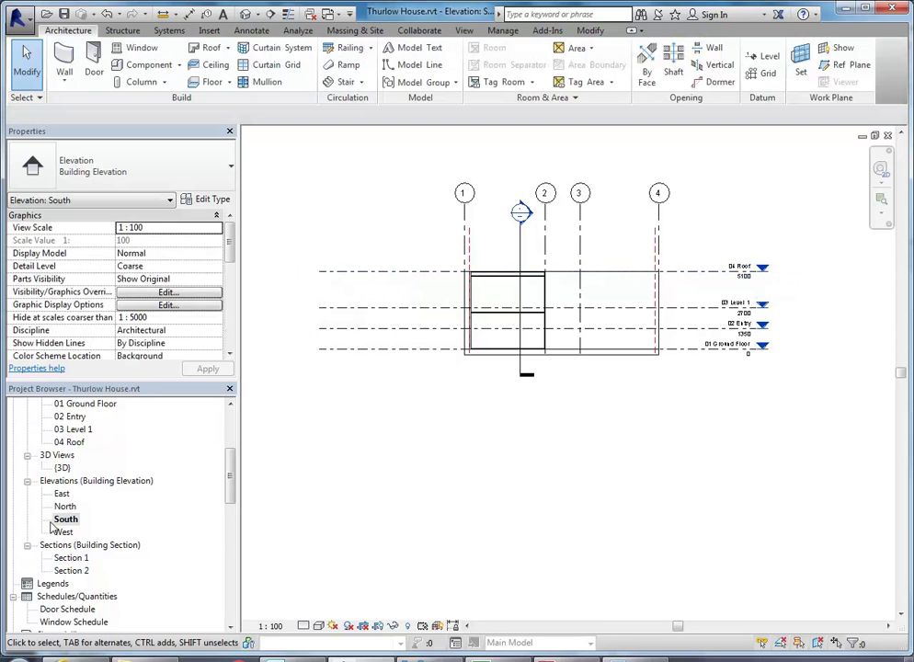
Reference the 04 Roof level's temporary dimension to the 02 Entry level and set the distance to 2600.
left_click(381, 273)
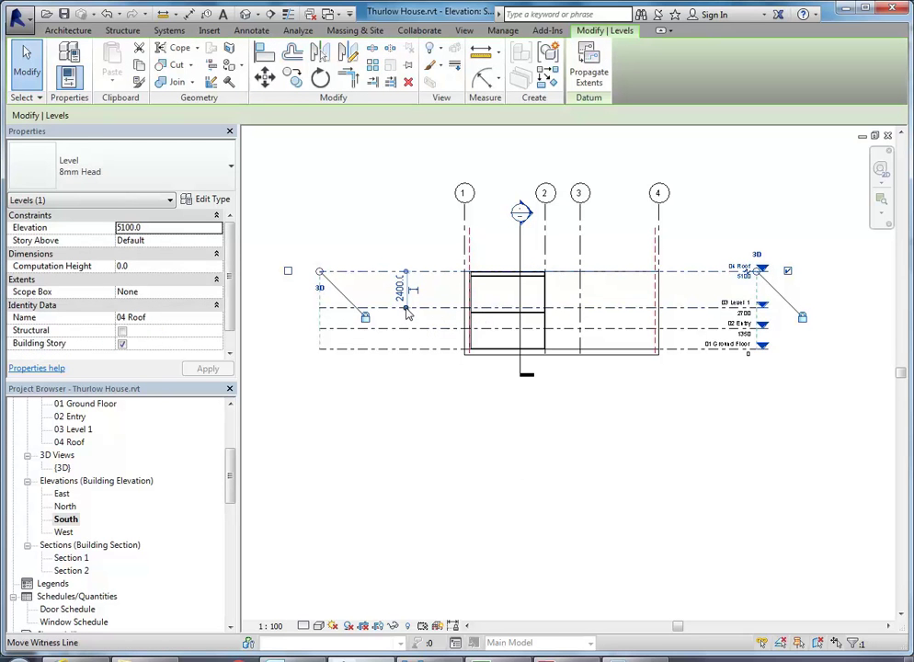
left_click_drag(405, 313, 409, 336)
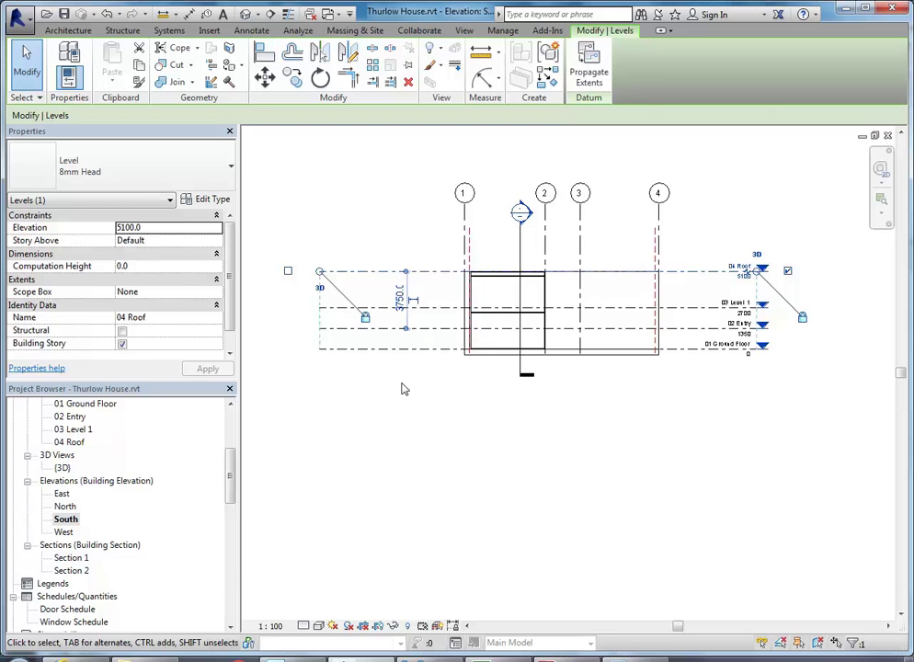
left_click(399, 299)
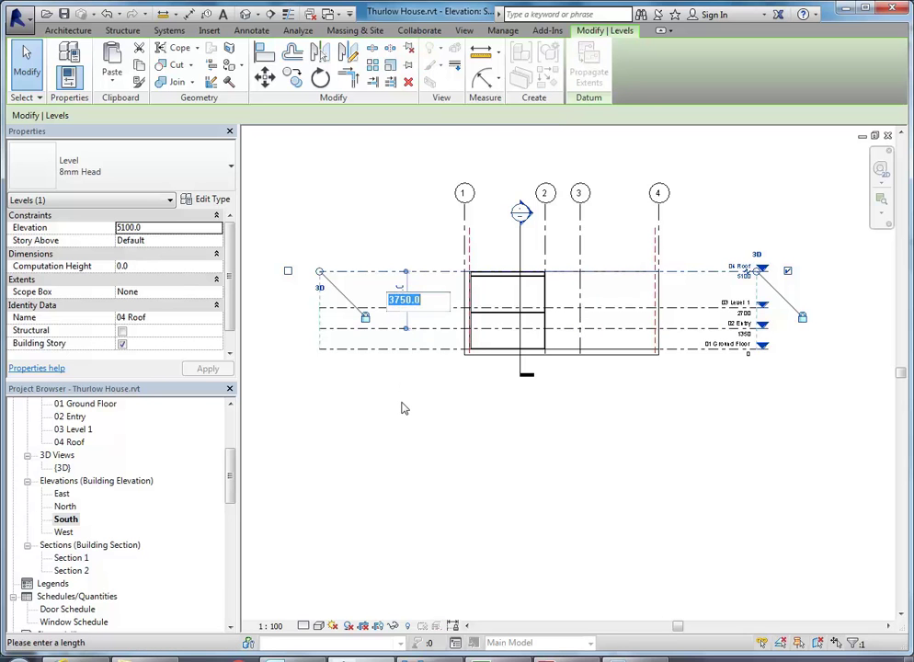
type("2")
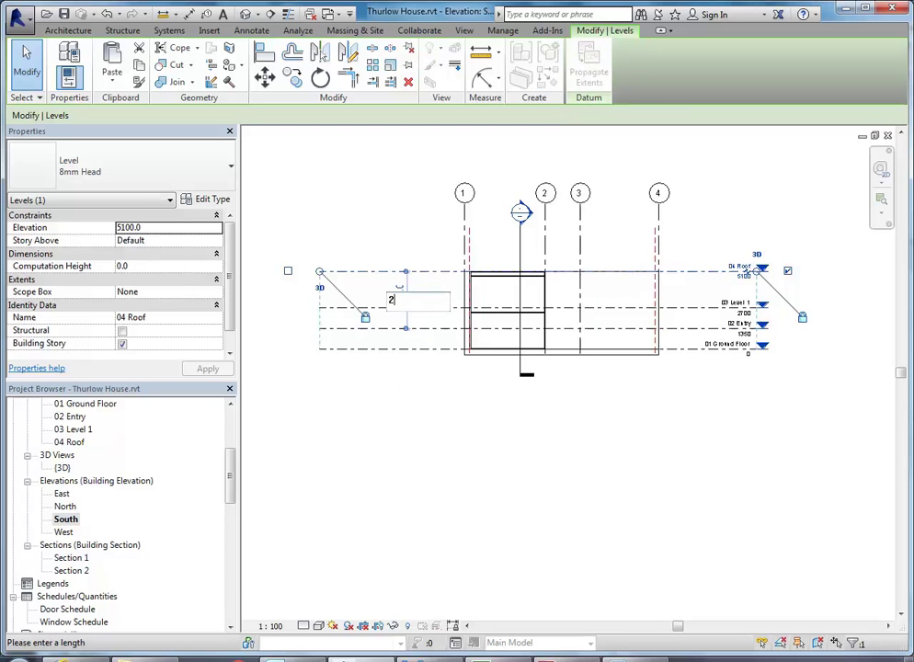
type("600")
key("Return")
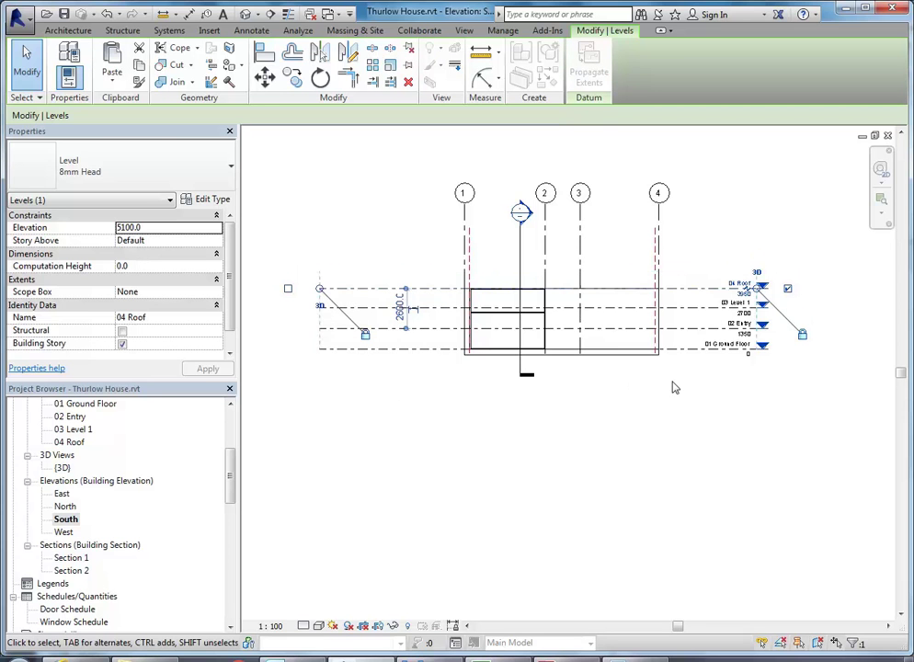
left_click(808, 373)
Examine the elevations of the four levels and the top of the Sandstone 350mm side wall relative to 04 Roof.
scroll(761, 322, "up", 3)
scroll(761, 322, "up", 2)
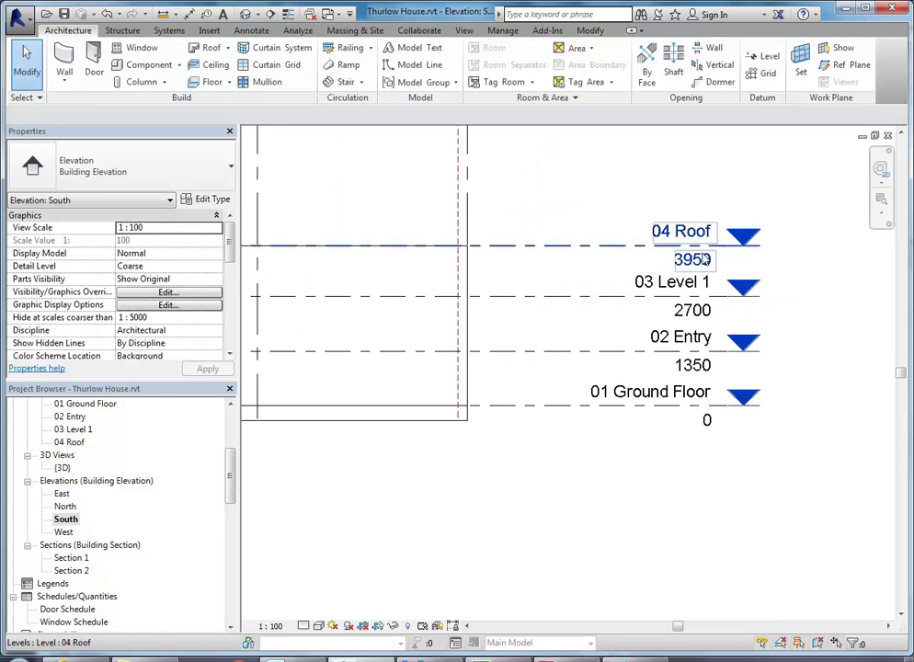
scroll(718, 272, "down", 3)
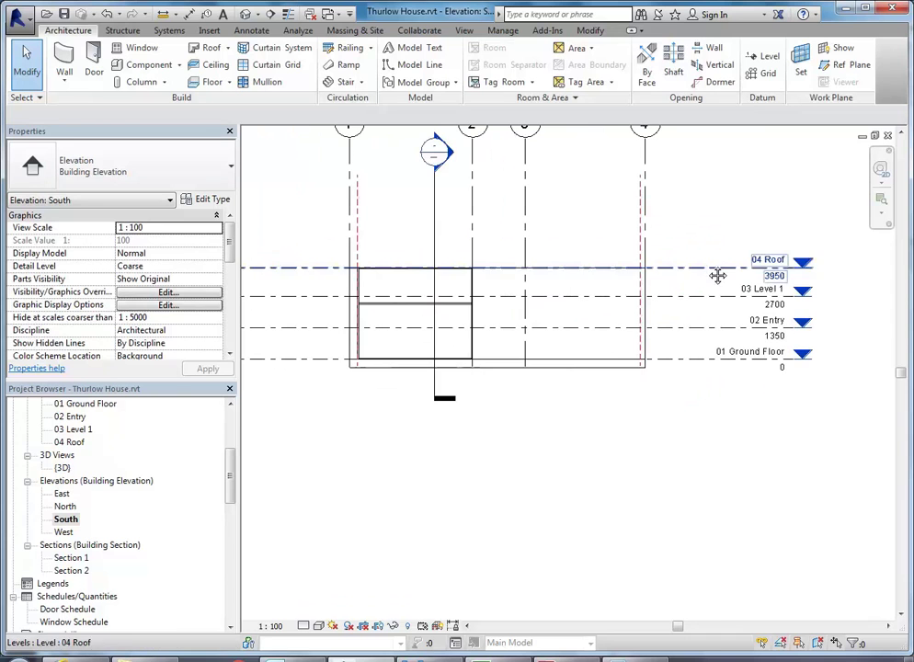
left_click(351, 288)
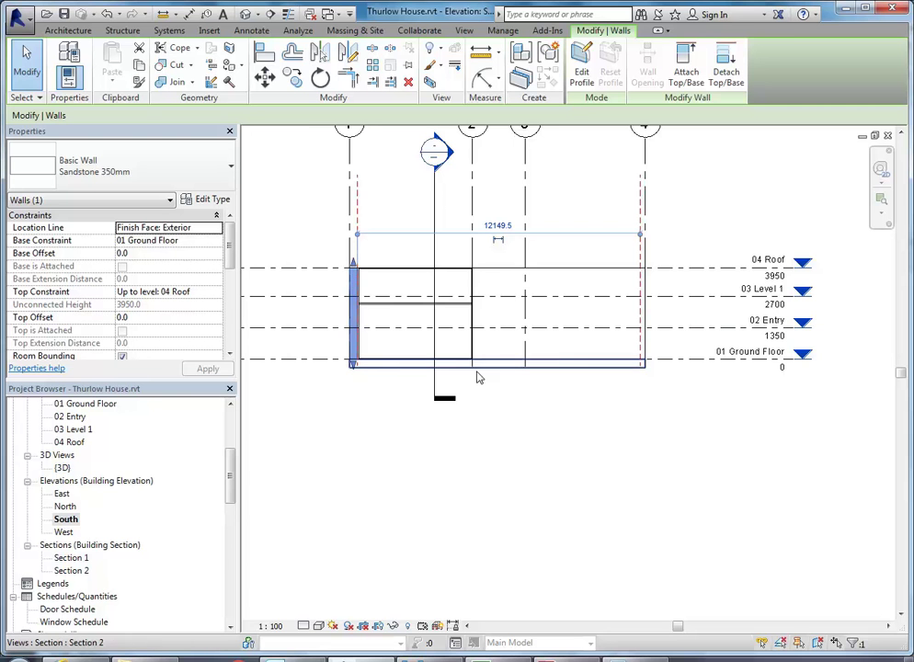
left_click(706, 444)
middle_click_drag(747, 366, 587, 353)
scroll(579, 303, "up", 3)
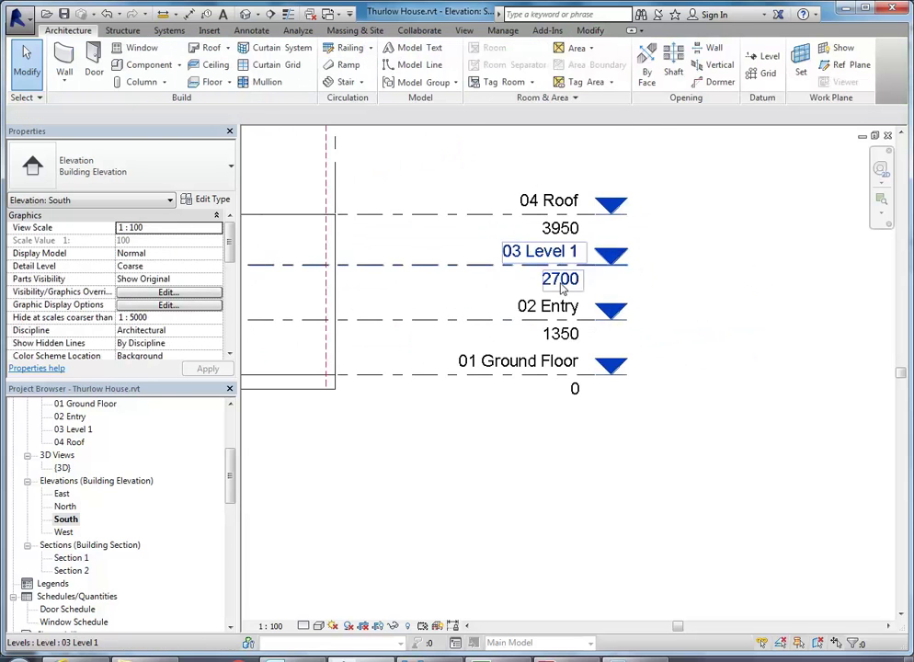
scroll(438, 335, "up", 1)
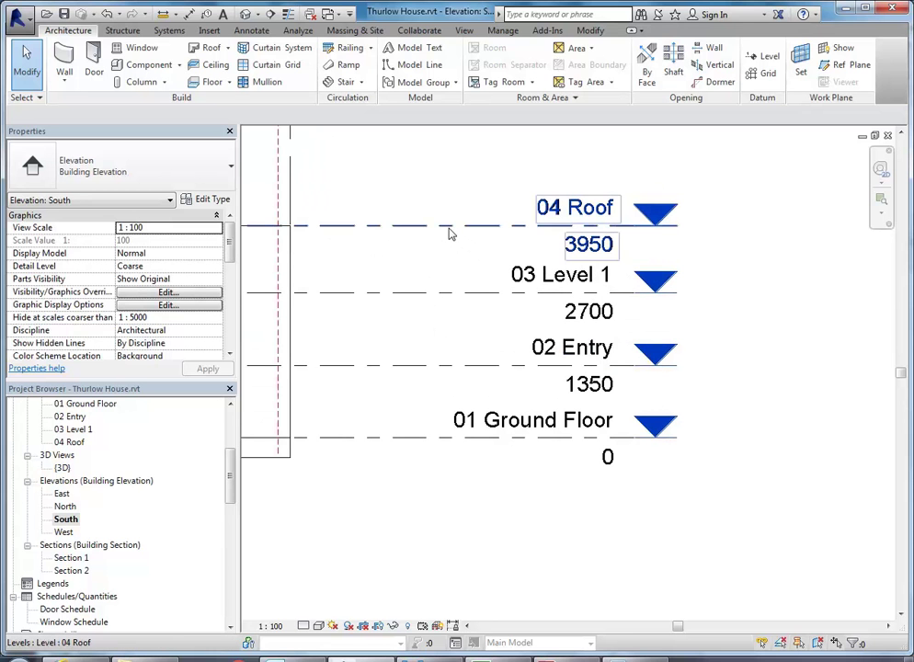
left_click(448, 234)
left_click(445, 257)
scroll(728, 283, "down", 3)
scroll(559, 297, "up", 4)
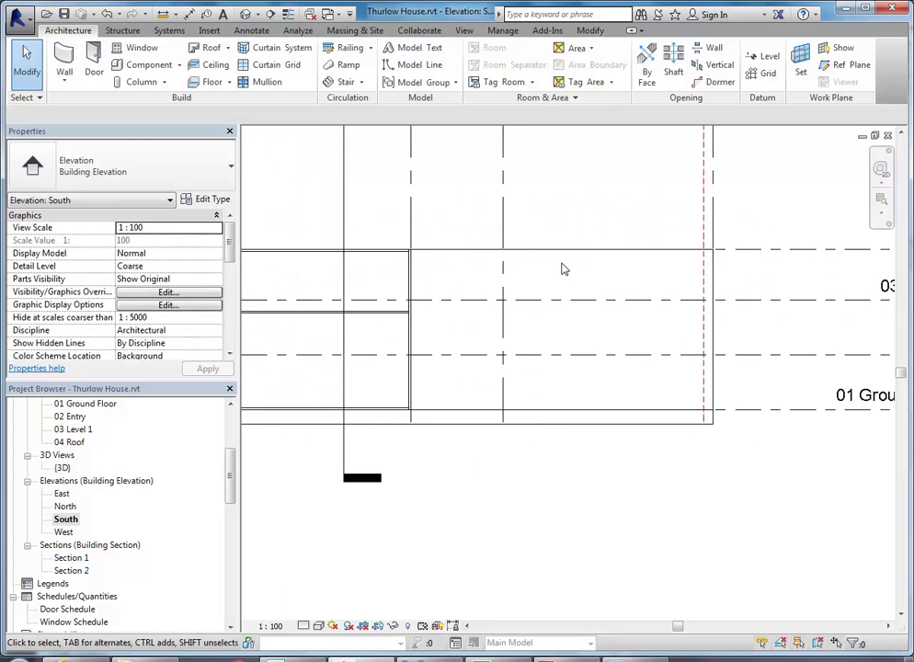
Check the carport wall in the reference photo and set the Top Offset of the Existing 230mm front wall to -500.
left_click(562, 256)
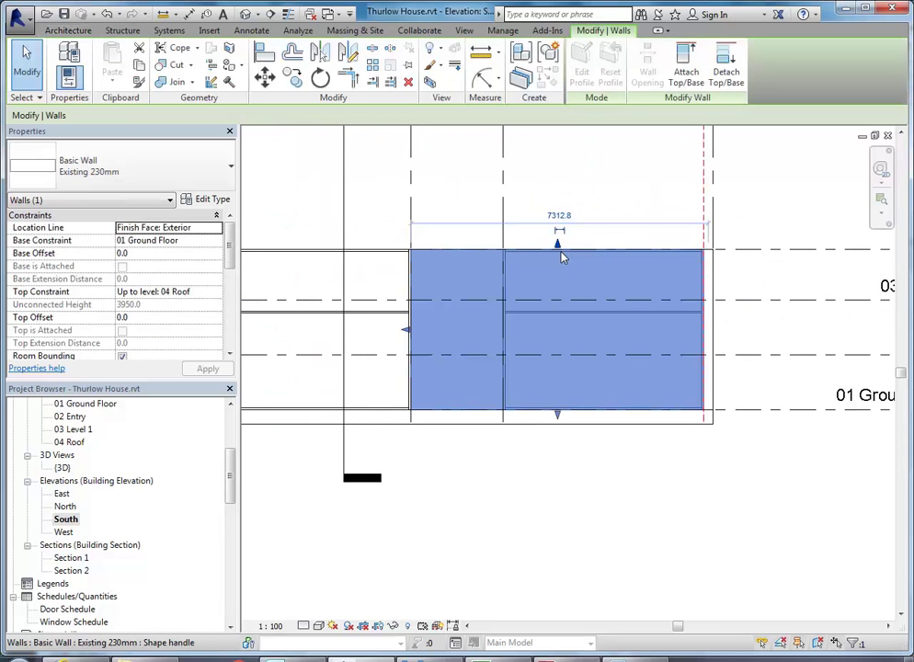
scroll(524, 367, "down", 1)
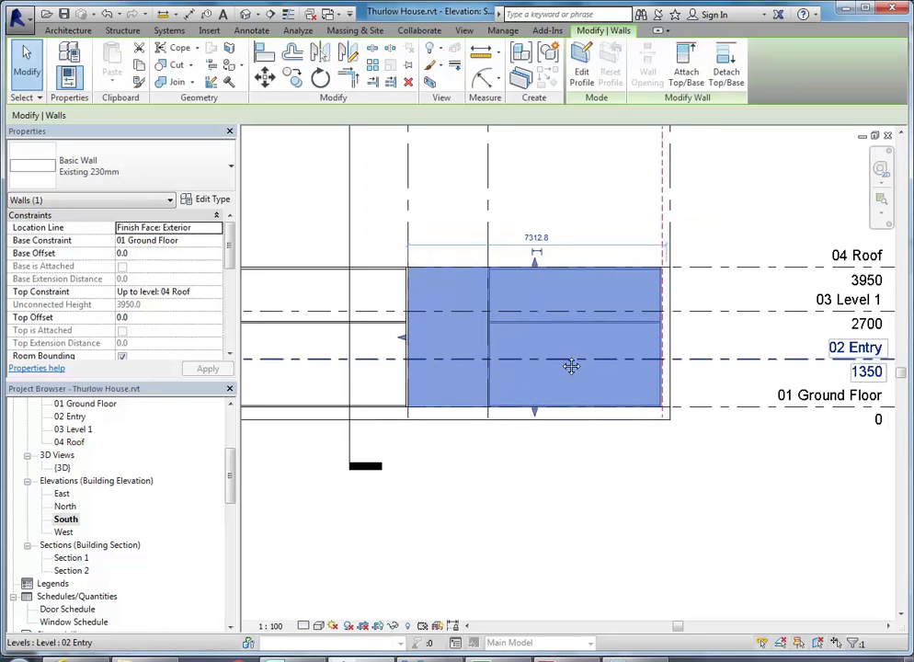
scroll(579, 372, "down", 1)
key("alt+Tab")
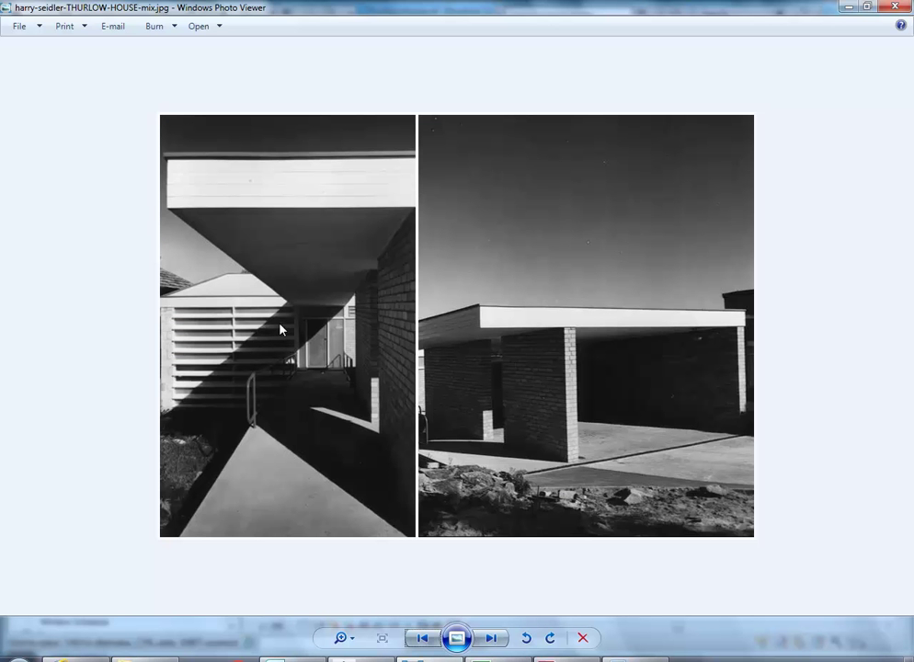
scroll(338, 324, "up", 4)
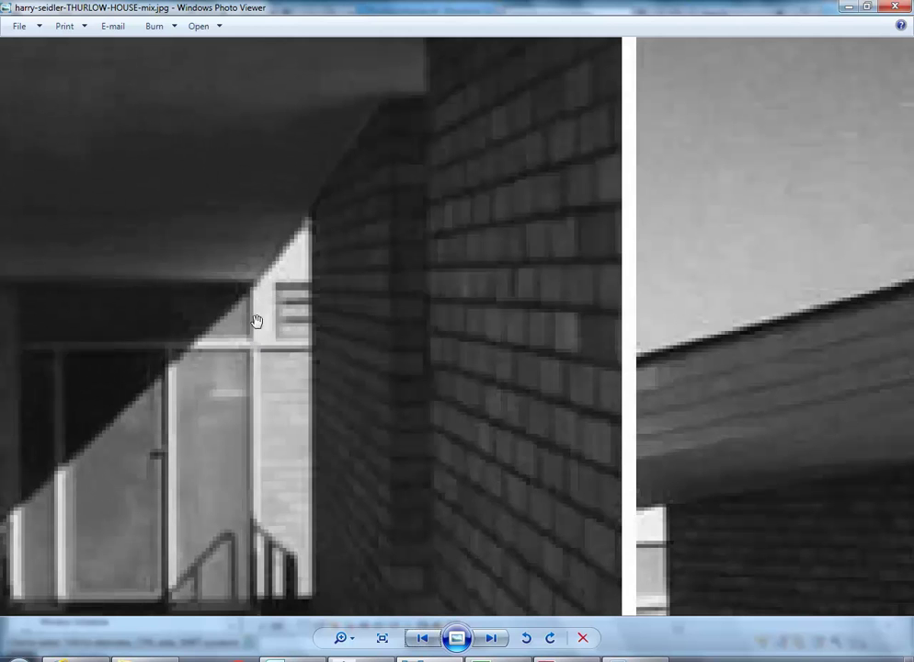
left_click(847, 7)
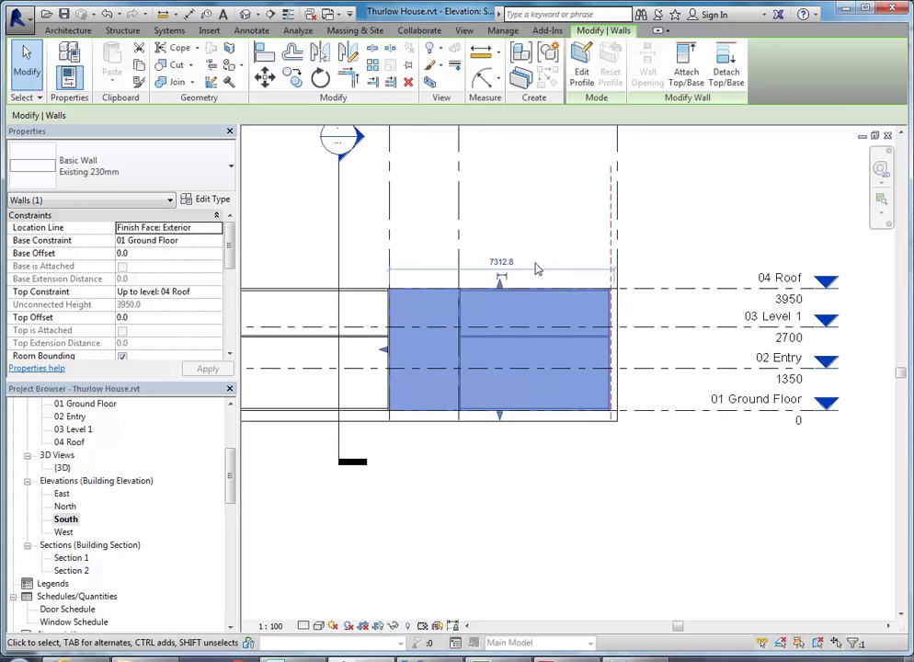
left_click(146, 317)
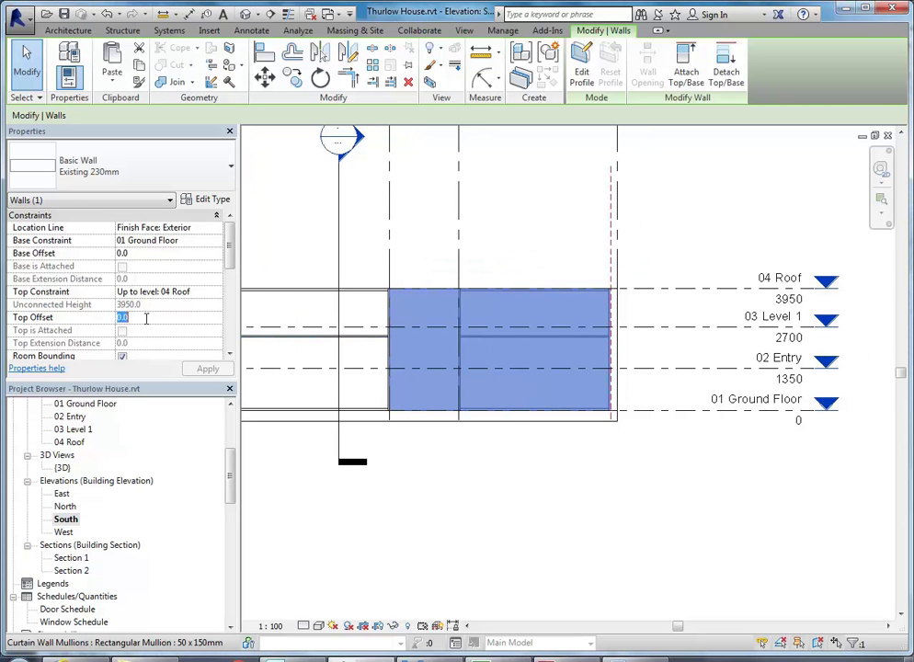
type("-500.0")
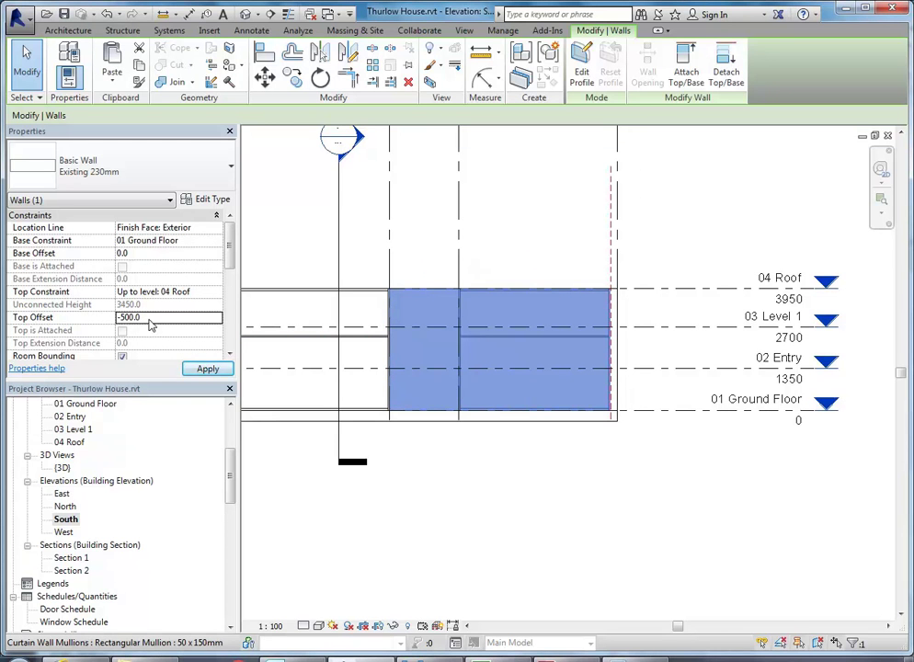
key("Return")
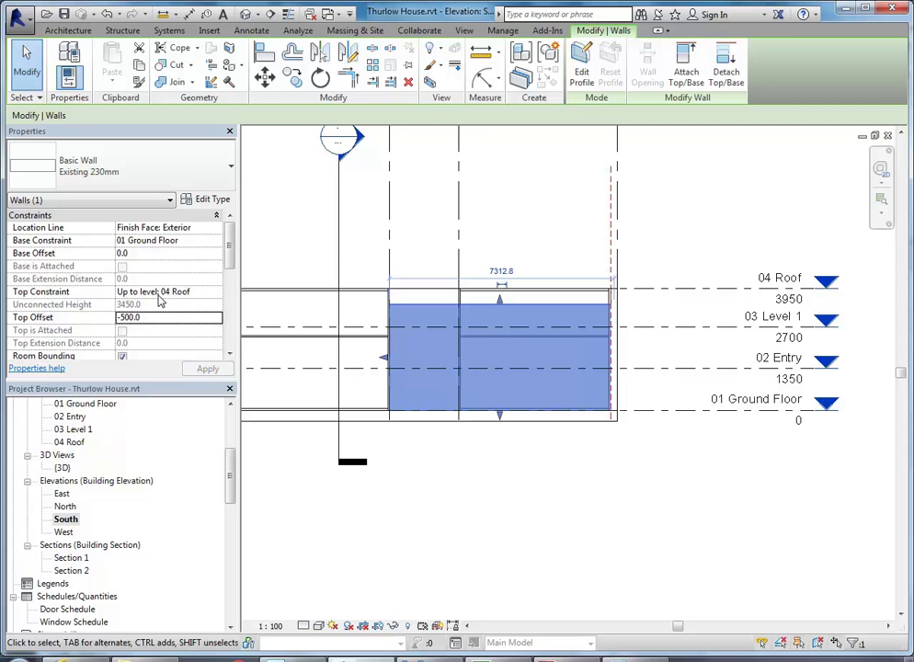
left_click(401, 226)
left_click(419, 311)
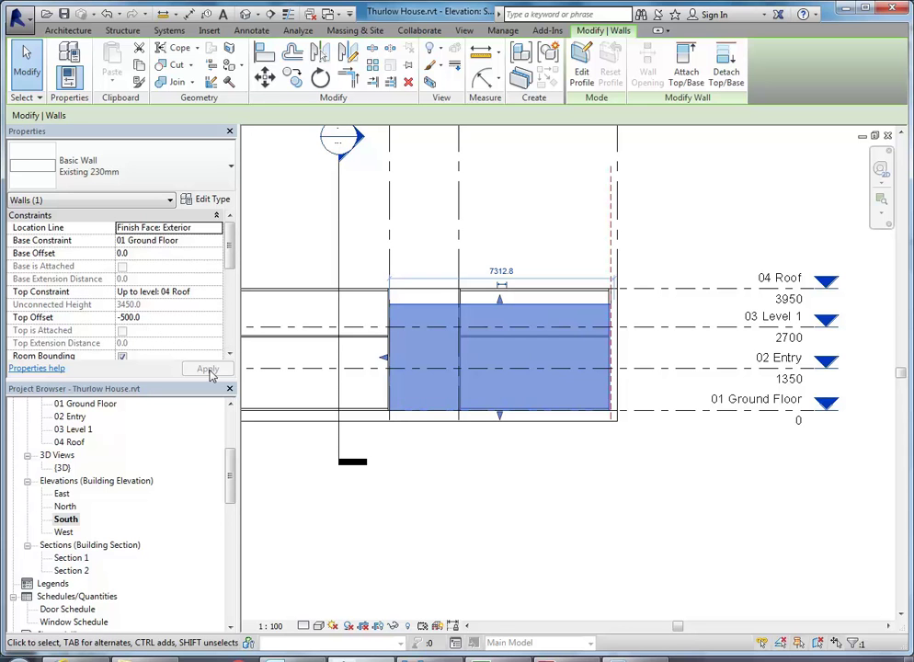
Start Edit Profile on the selected Existing 230mm front wall in the South elevation.
scroll(450, 331, "up", 2)
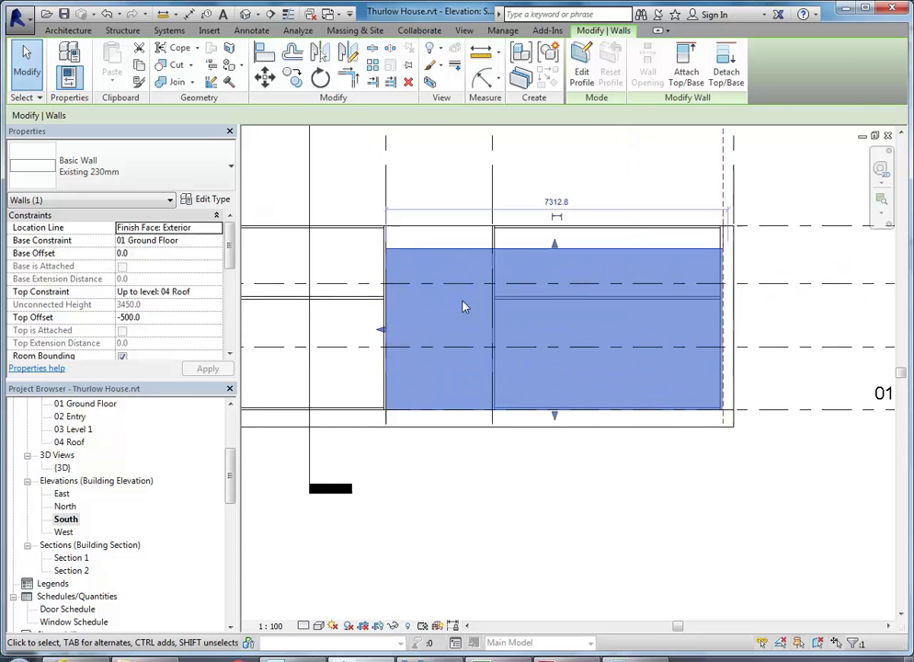
middle_click_drag(419, 330, 450, 362)
scroll(500, 330, "up", 1)
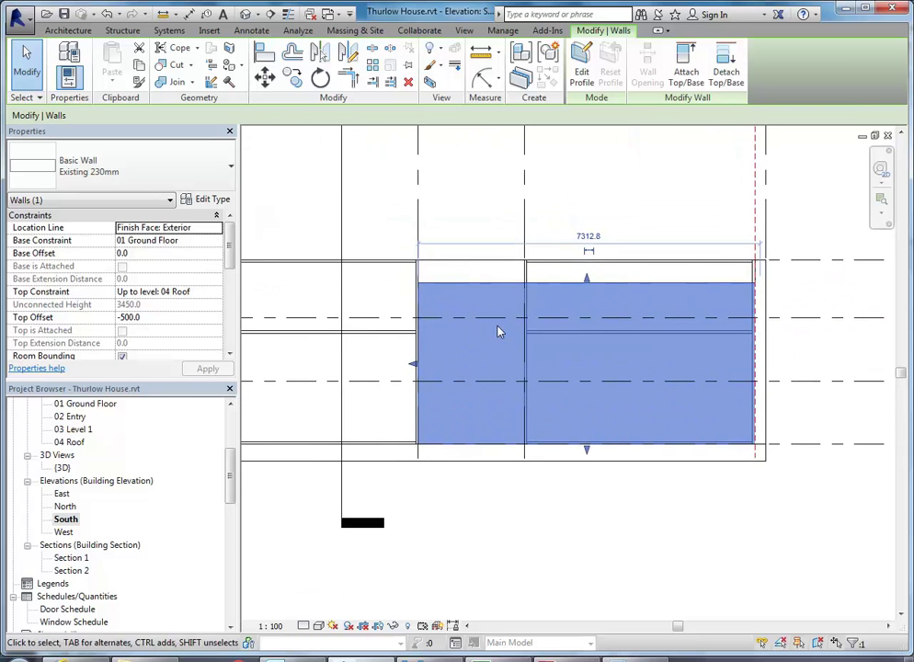
middle_click_drag(500, 330, 522, 340)
scroll(541, 316, "up", 2)
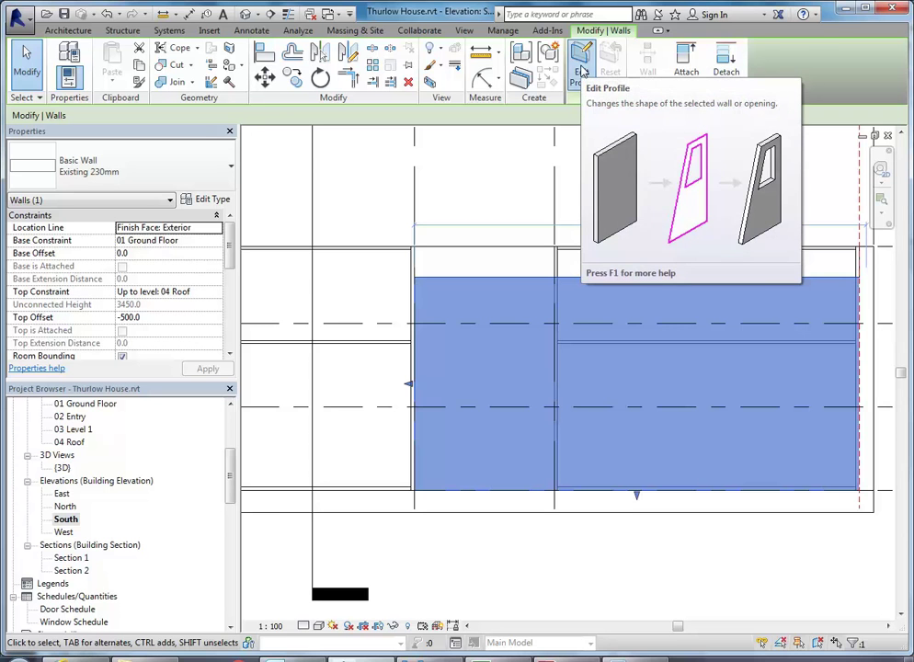
left_click(581, 73)
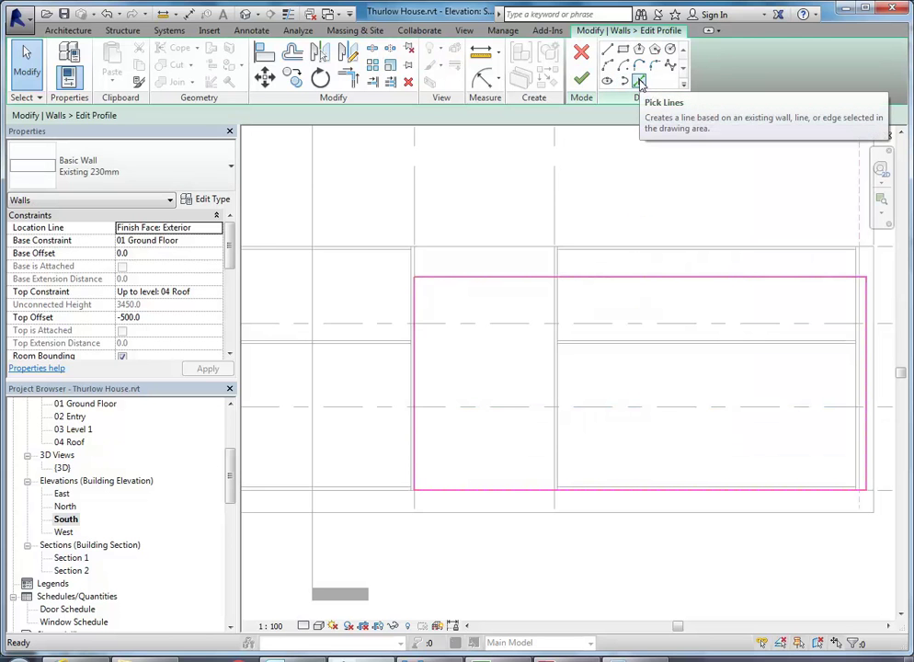
Add profile sketch lines with Pick Lines along grid 3 and along the 02 Entry level.
scroll(614, 178, "down", 2)
middle_click_drag(614, 178, 575, 267)
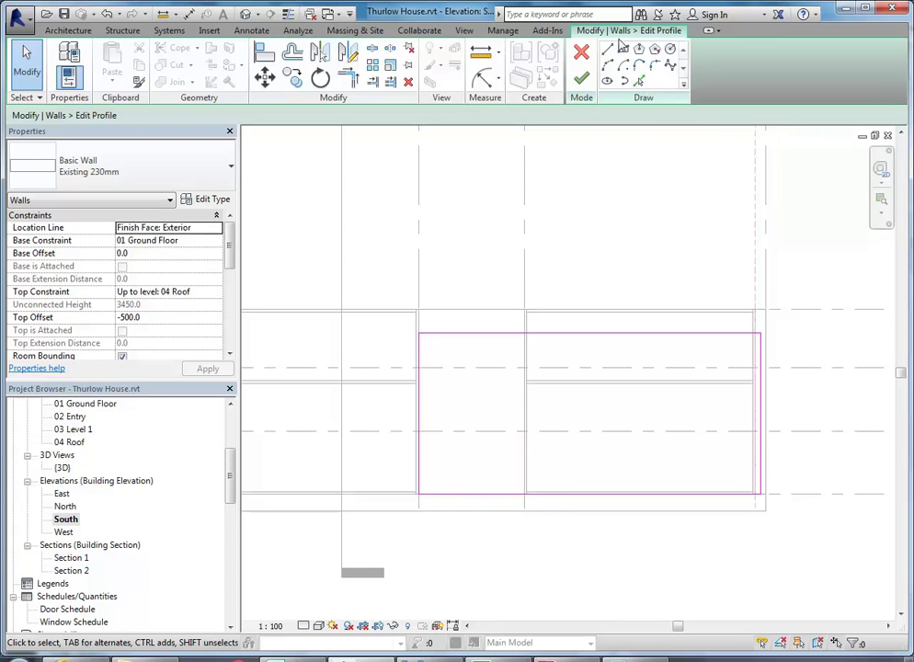
left_click(640, 82)
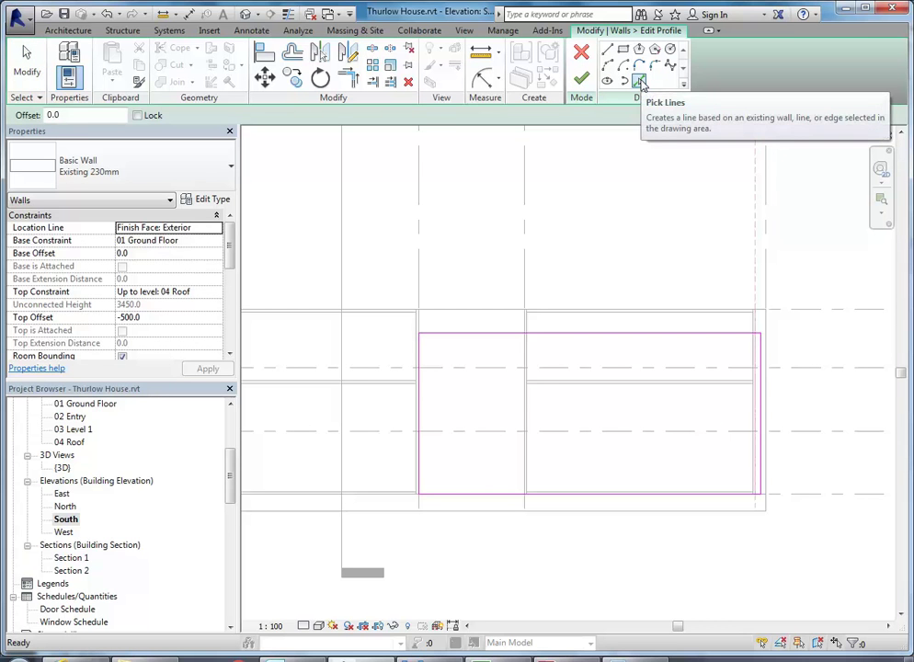
scroll(526, 230, "down", 2)
middle_click_drag(534, 239, 524, 278)
scroll(517, 289, "down", 1)
left_click(513, 299)
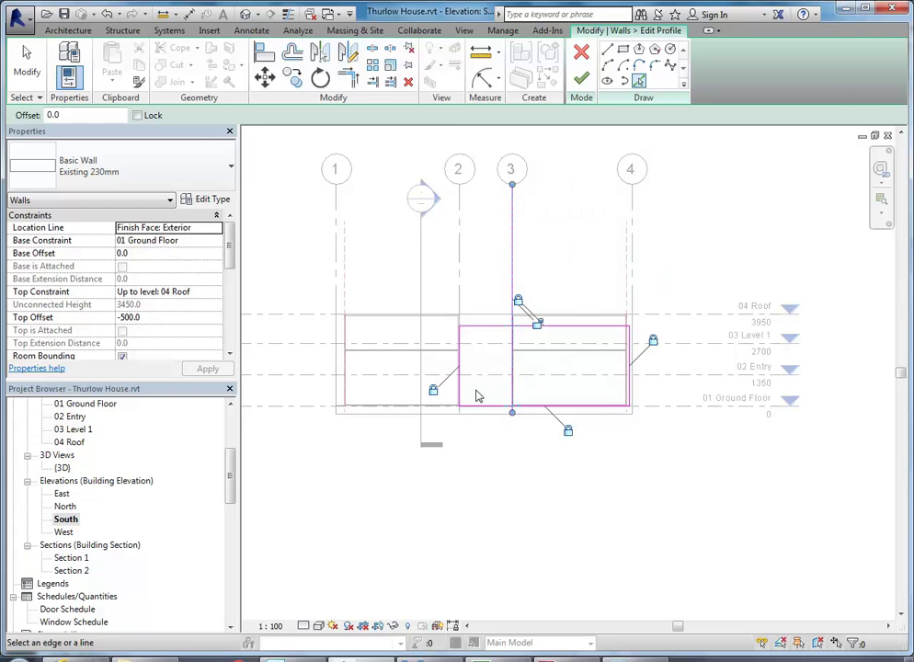
scroll(477, 396, "up", 2)
scroll(477, 396, "down", 1)
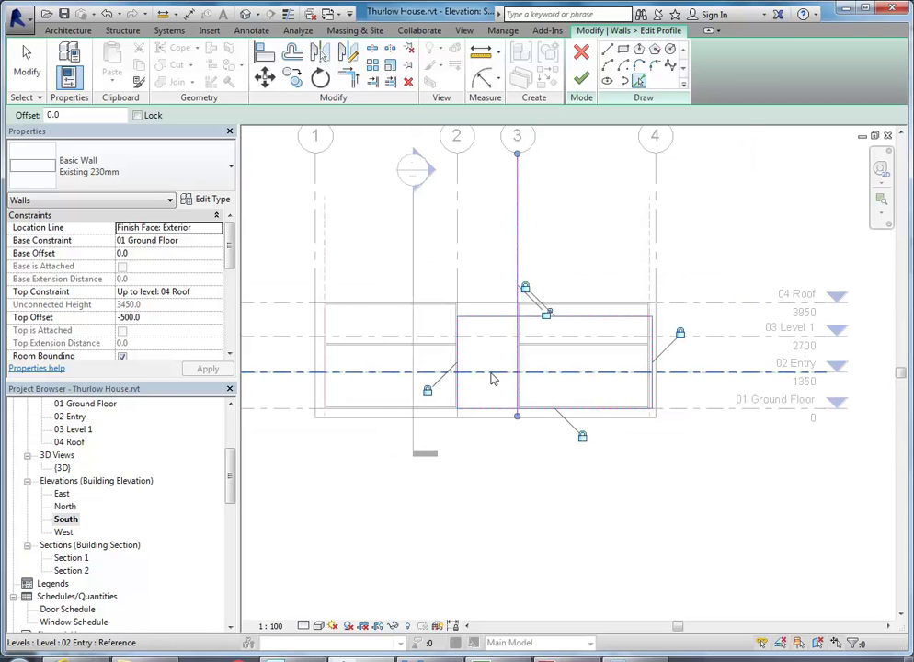
scroll(488, 379, "down", 2)
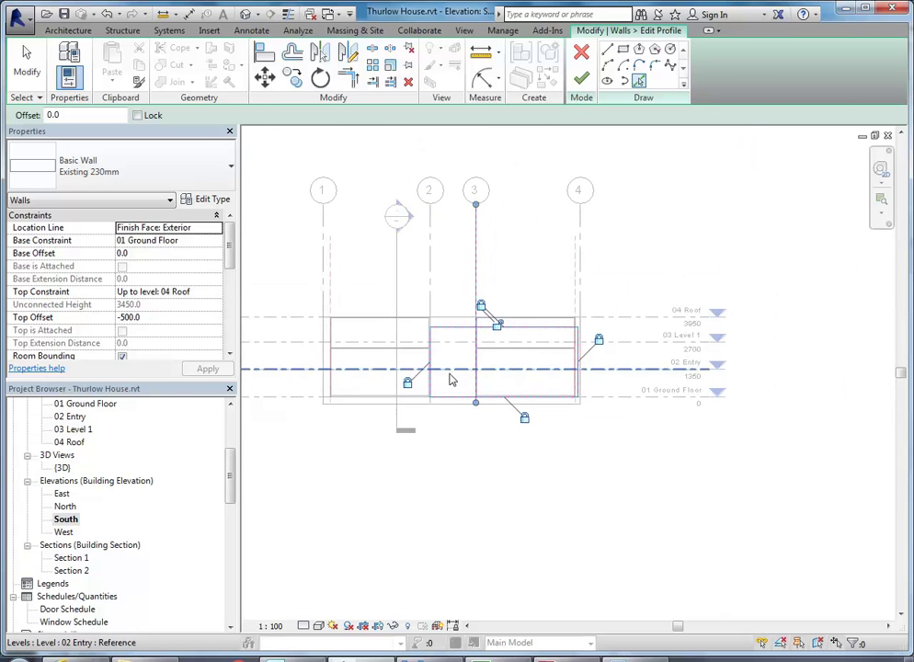
left_click(453, 376)
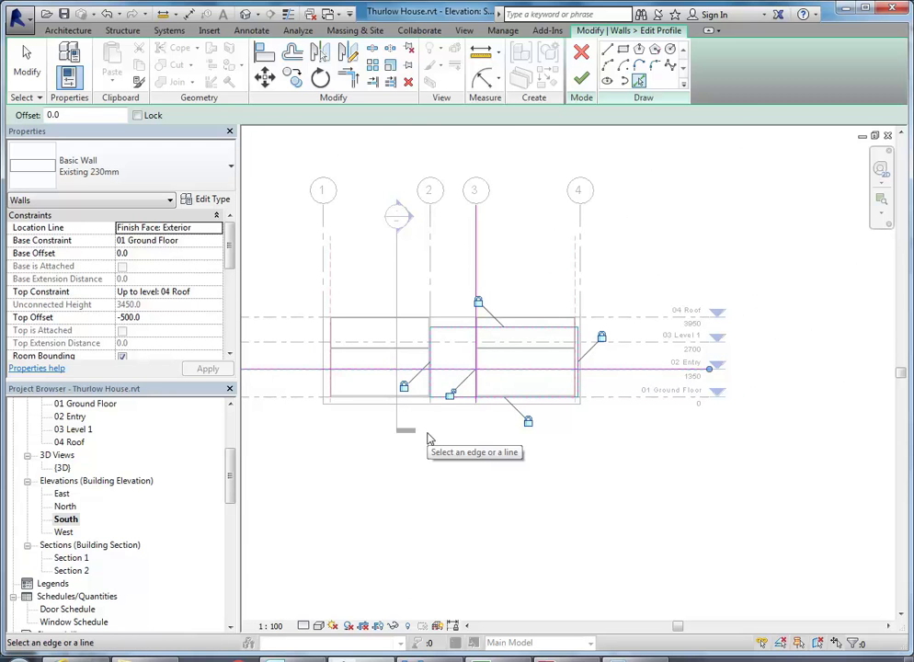
Trim the sketch into a stepped outline, removing the part between grids 2 and 3 above 02 Entry, and finish the profile edit.
scroll(448, 341, "up", 6)
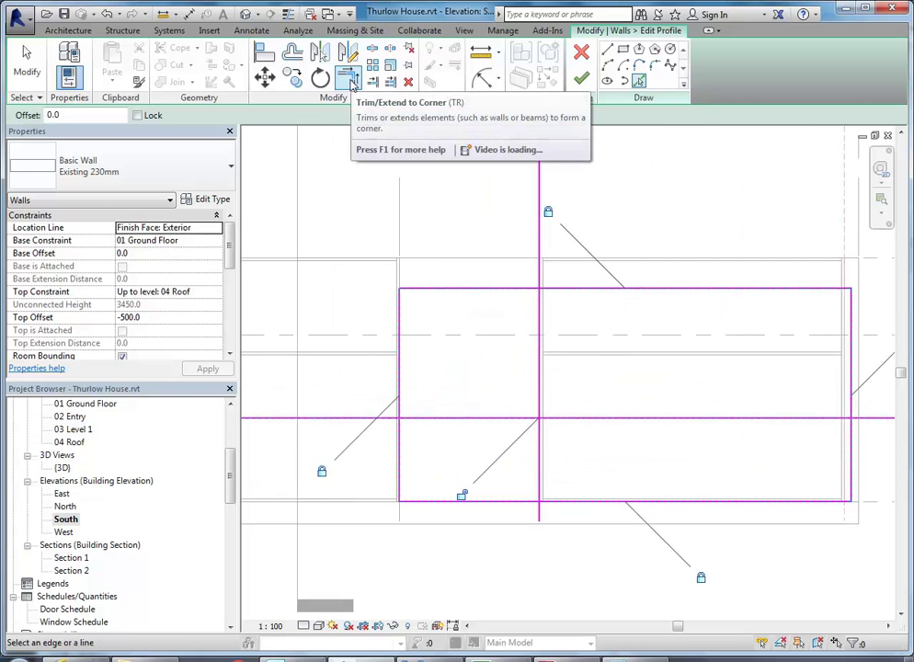
left_click(352, 82)
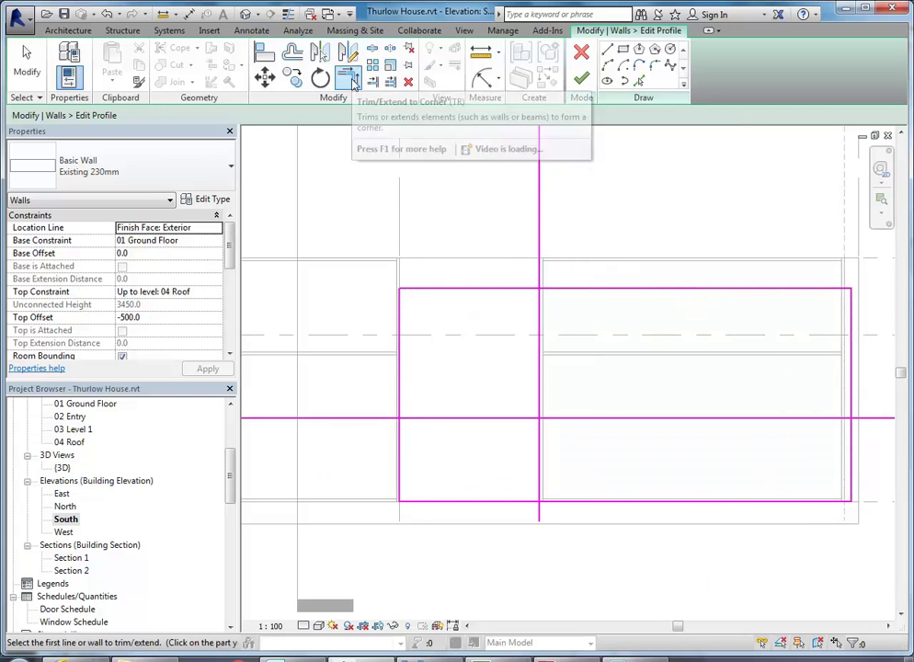
left_click(398, 447)
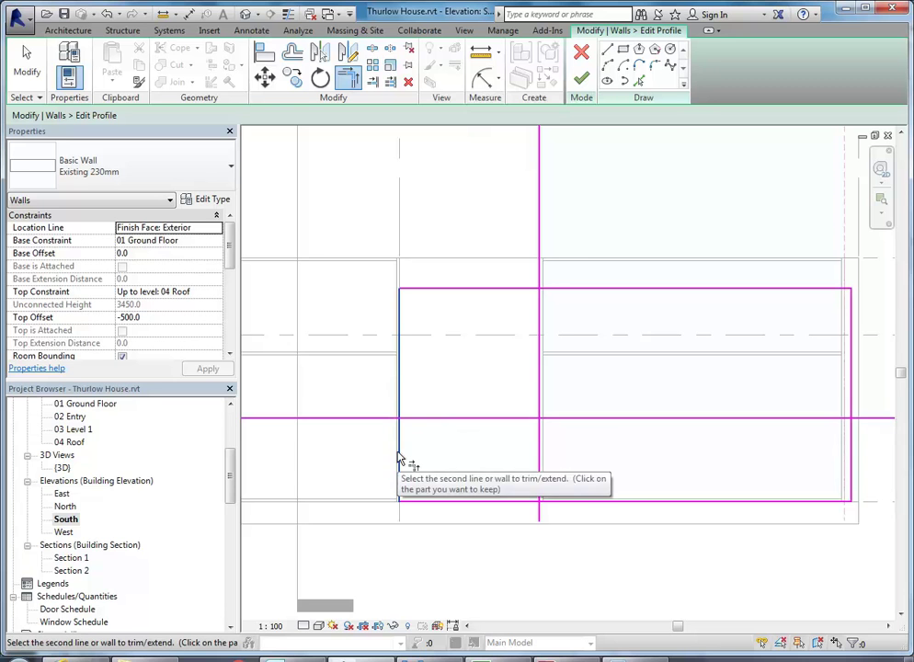
left_click(441, 423)
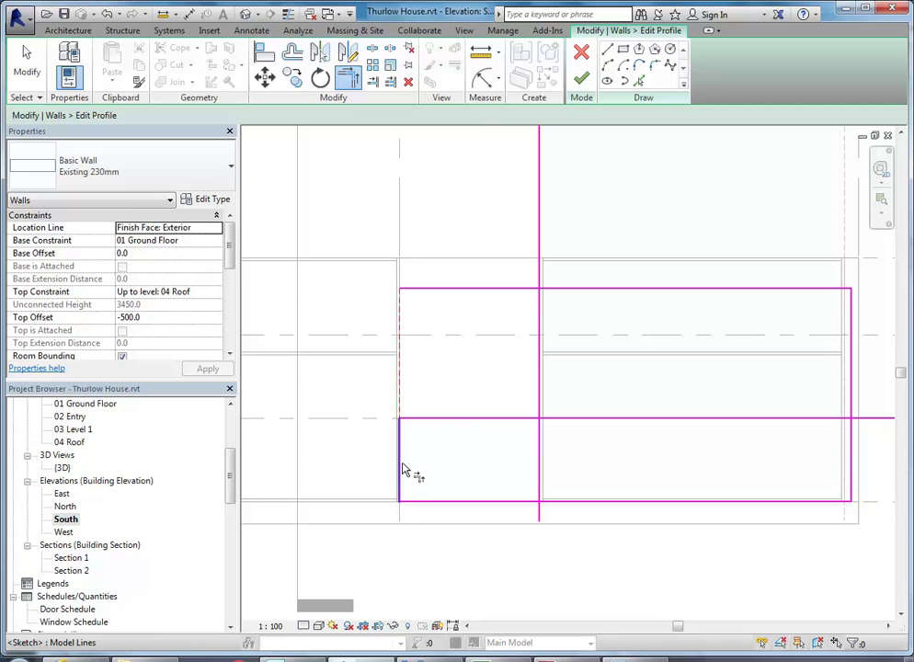
left_click(468, 423)
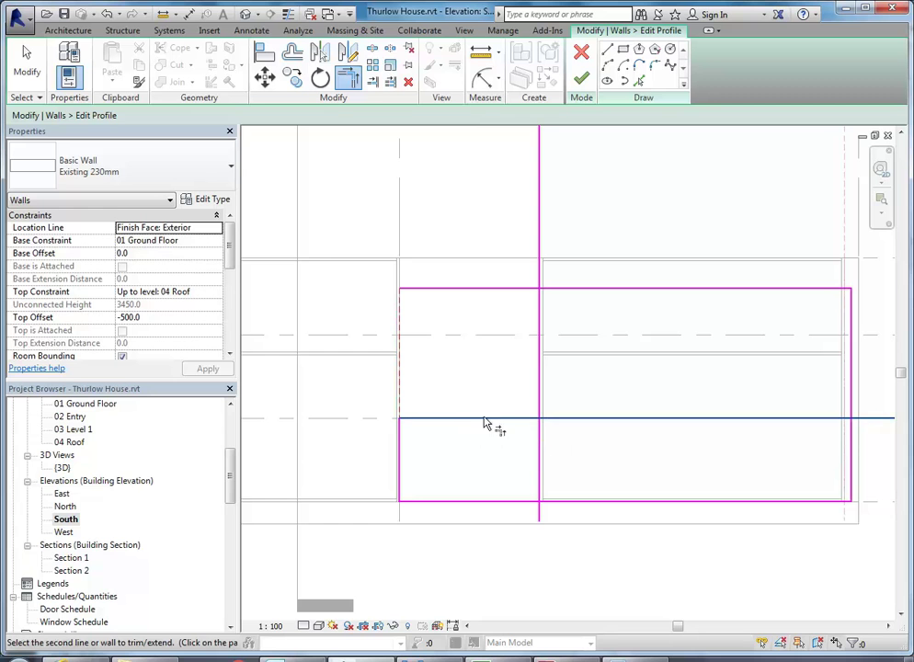
left_click(542, 376)
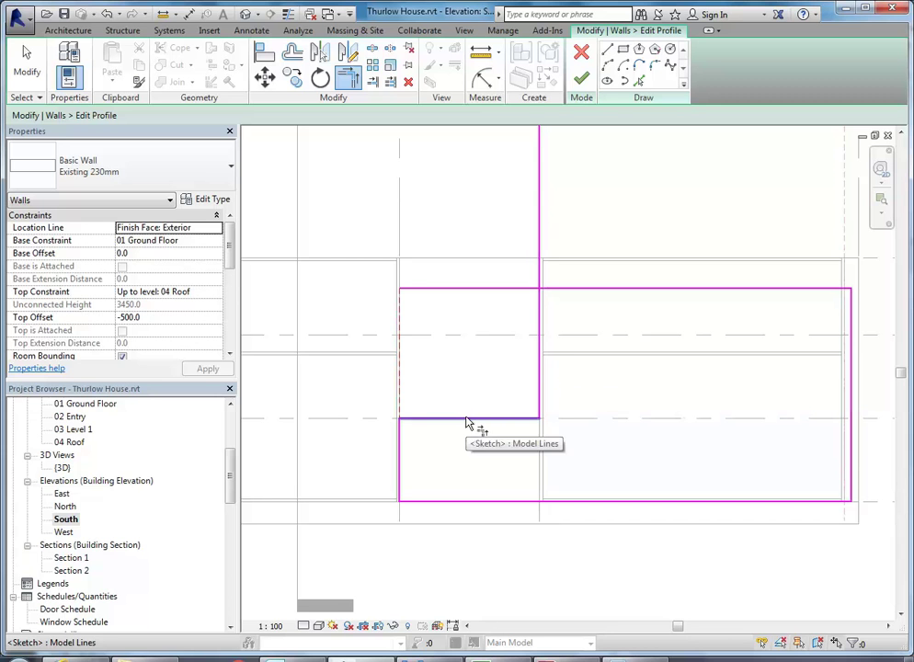
left_click(542, 358)
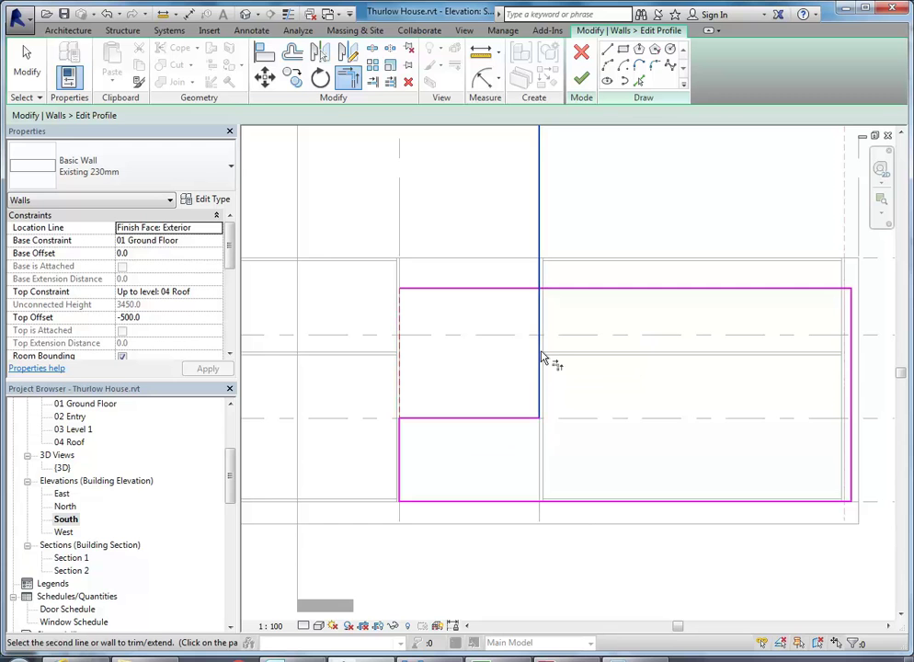
left_click(615, 292)
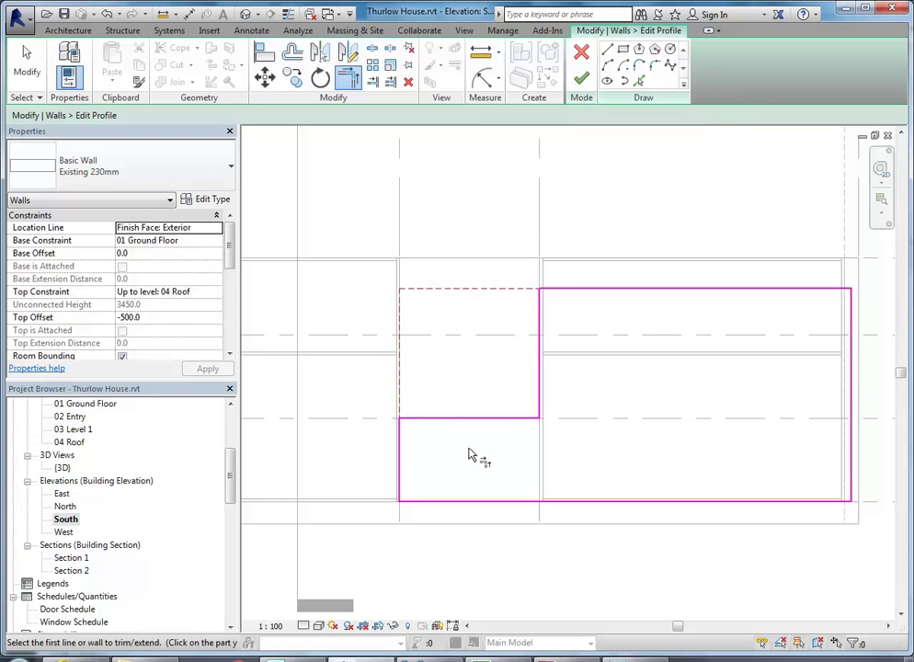
left_click(581, 81)
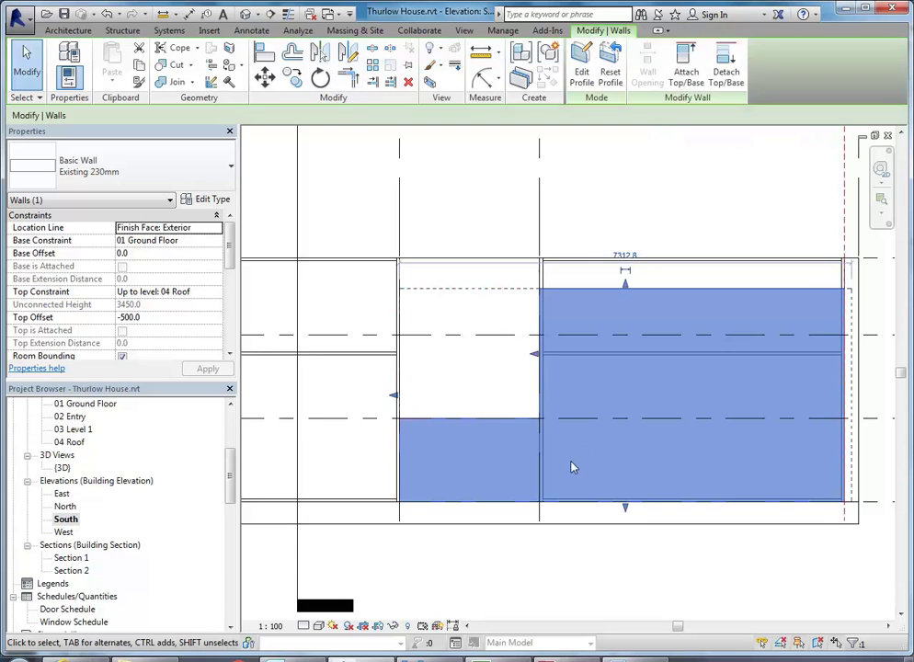
left_click(461, 229)
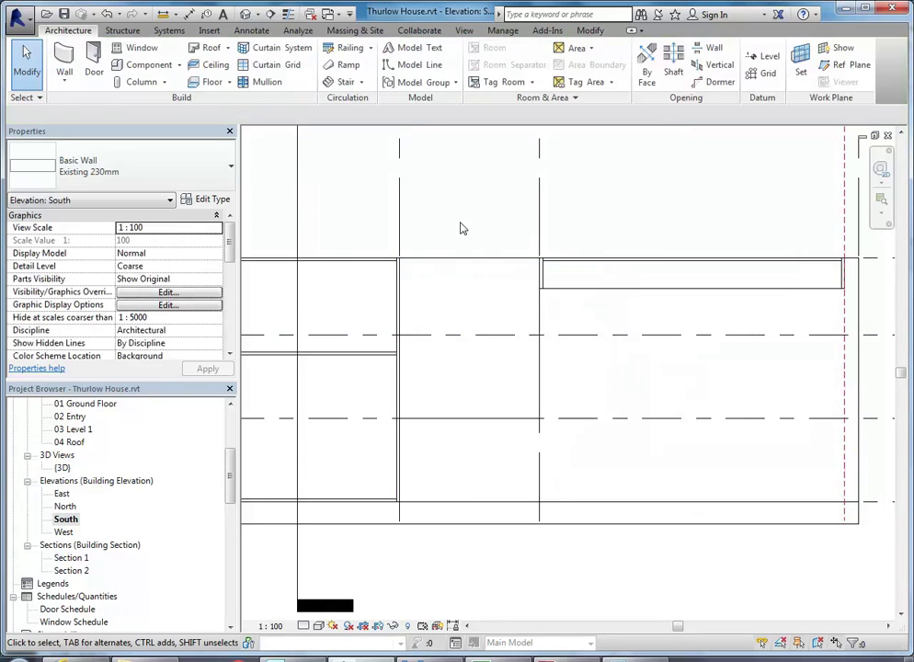
Open the {3D} view and examine the stepped front wall from the front-right side.
double_click(62, 468)
middle_click_drag(387, 502, 377, 540, "shift")
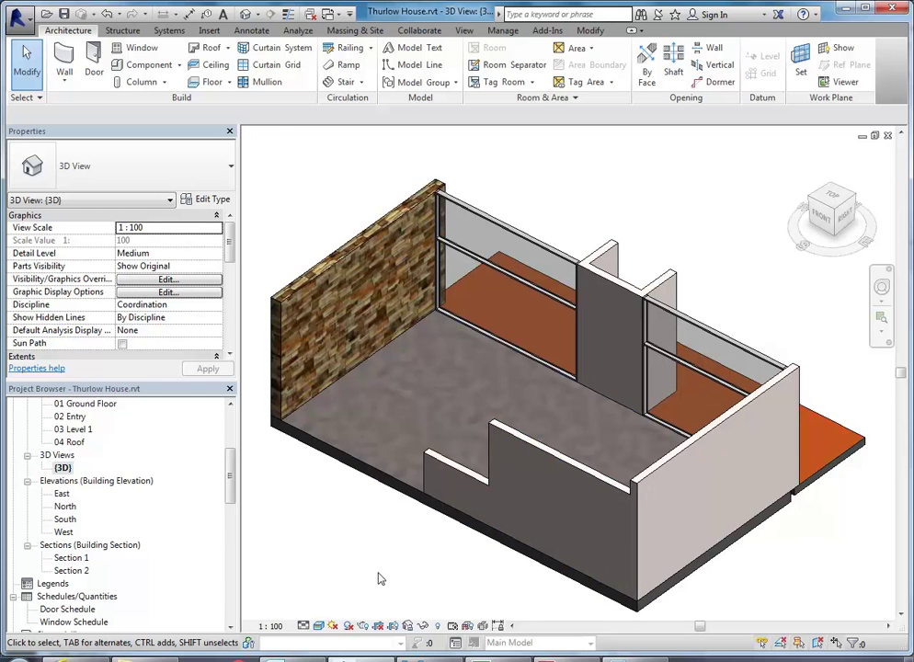
scroll(386, 533, "down", 3)
middle_click_drag(395, 507, 401, 514)
scroll(504, 515, "up", 2)
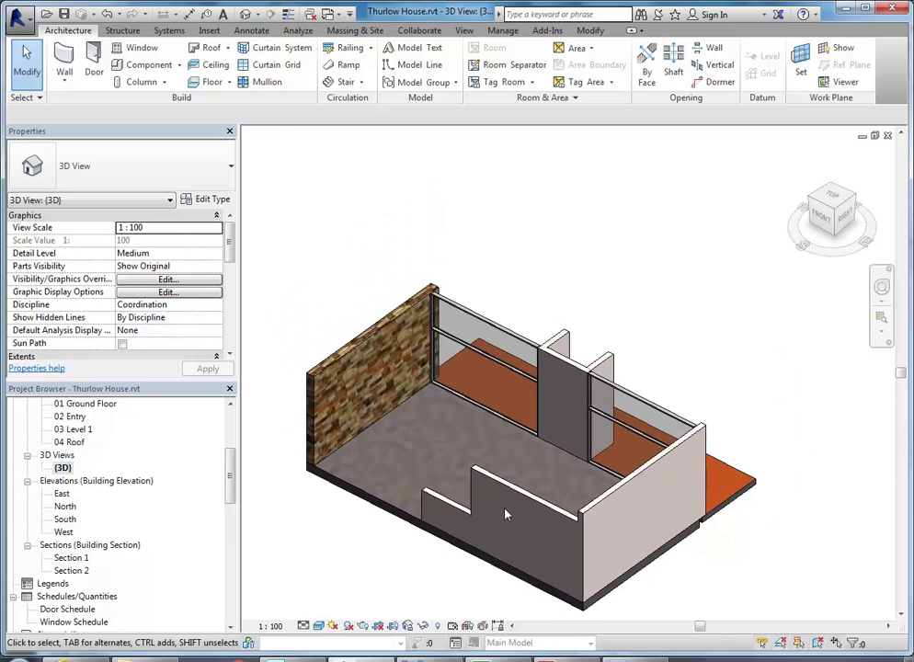
mouse_move(385, 544)
middle_mouse_down("shift")
mouse_move(433, 511)
mouse_move(395, 537)
middle_mouse_up("shift")
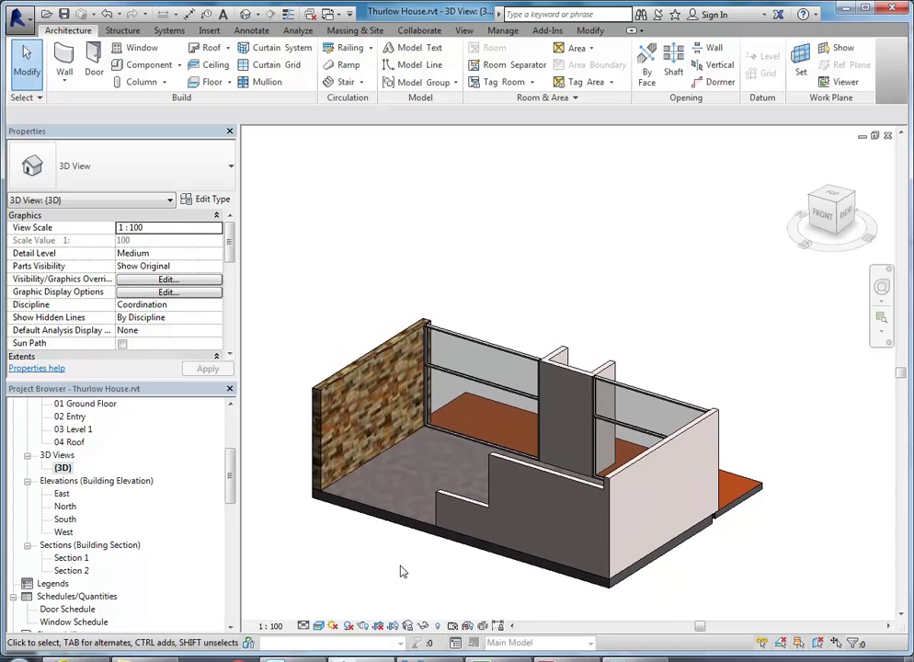